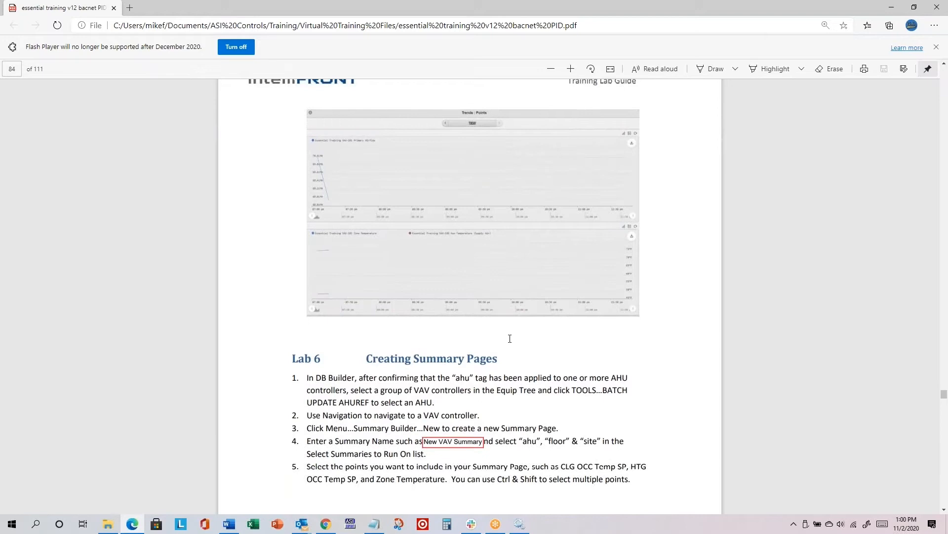
- Read the first instruction of Lab 6, Creating Summary Pages, in the training guide PDF
scroll(510, 338, down, 5)
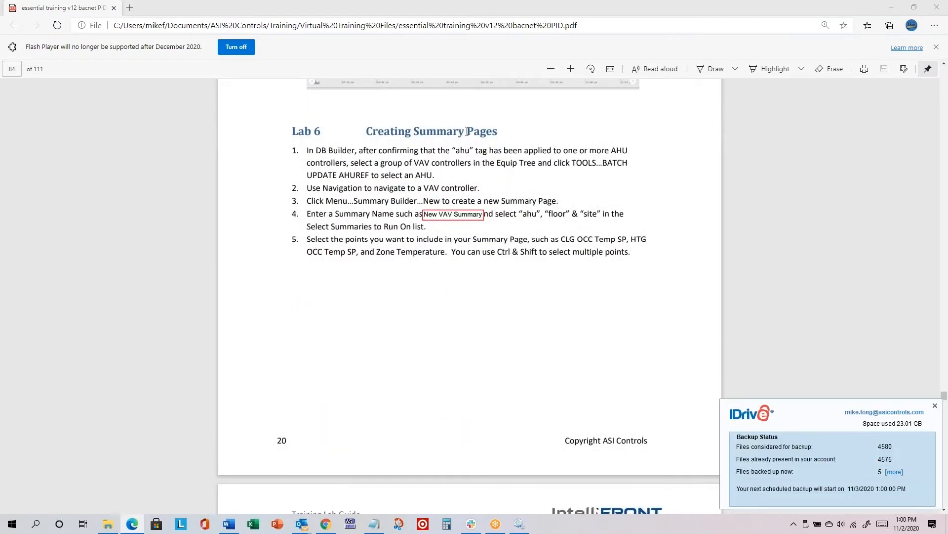
click(935, 405)
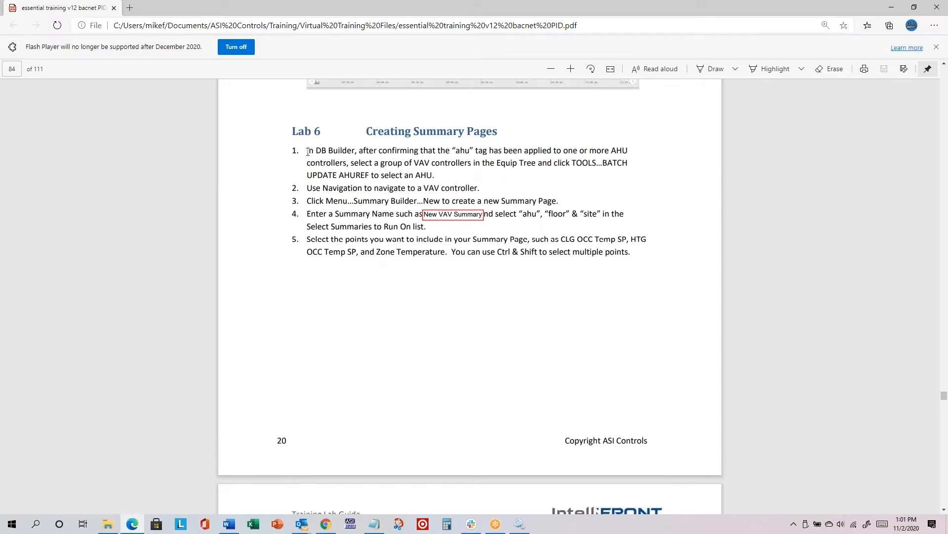
drag(308, 151, 482, 163)
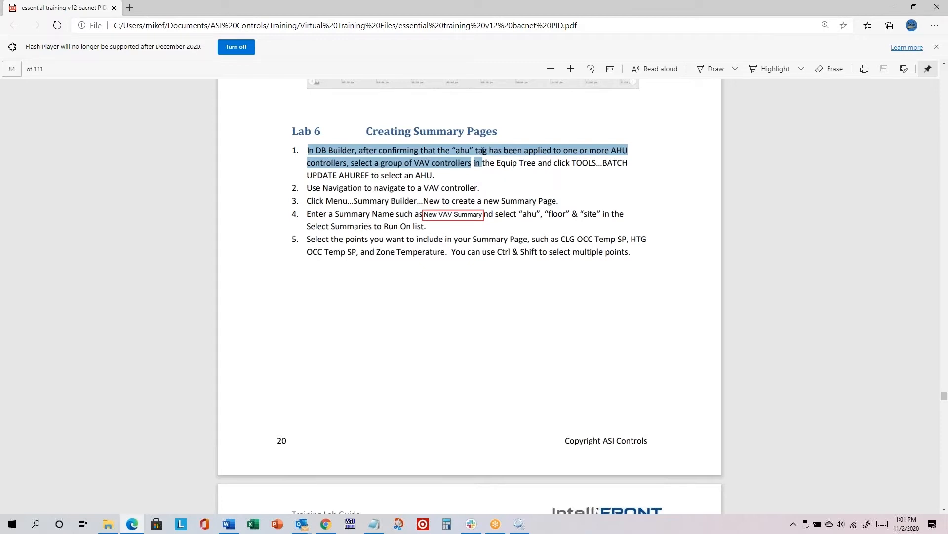
click(358, 166)
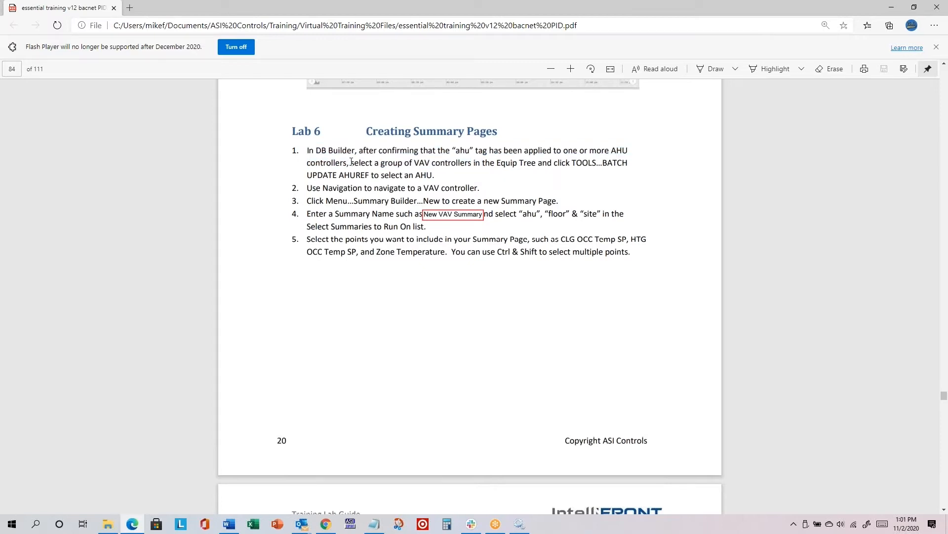
drag(351, 163, 599, 174)
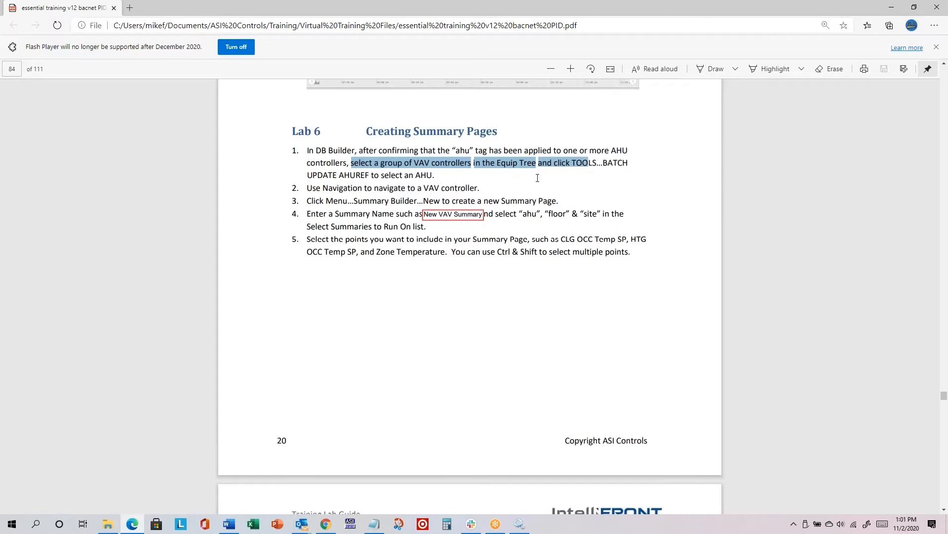
drag(537, 177, 438, 176)
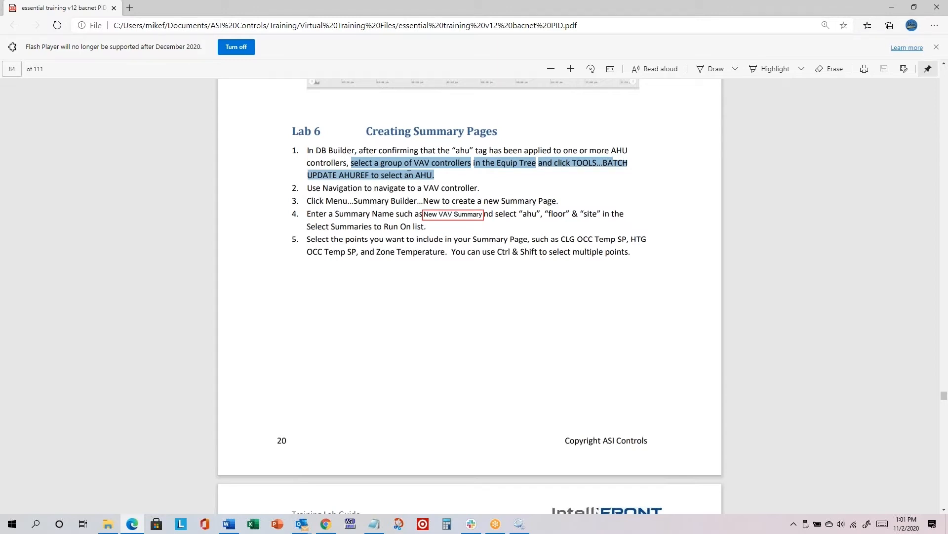
- Switch to IntelliFRONT in Chrome, open DB Builder, and show the tags of AHU-5 under Training, Floor 1 in the Equip Tree
key(alt+Tab)
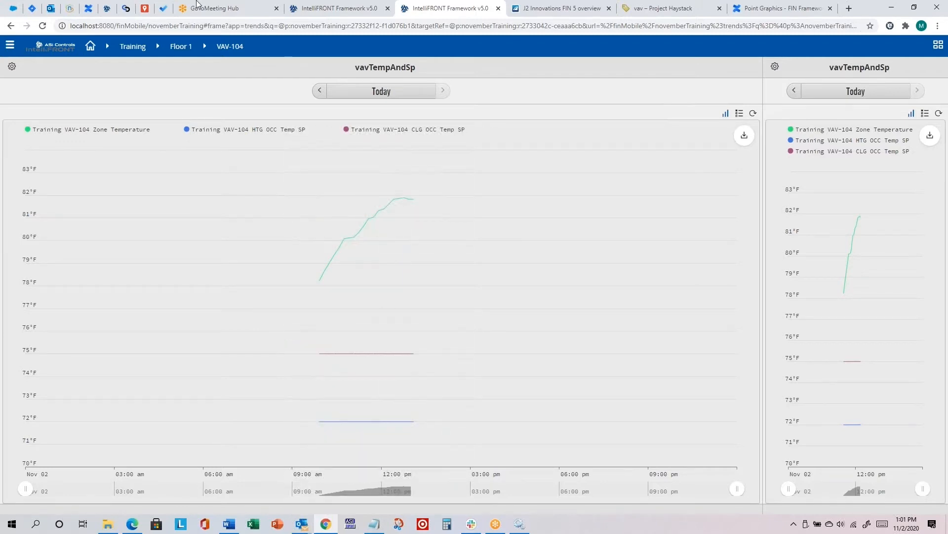
click(9, 47)
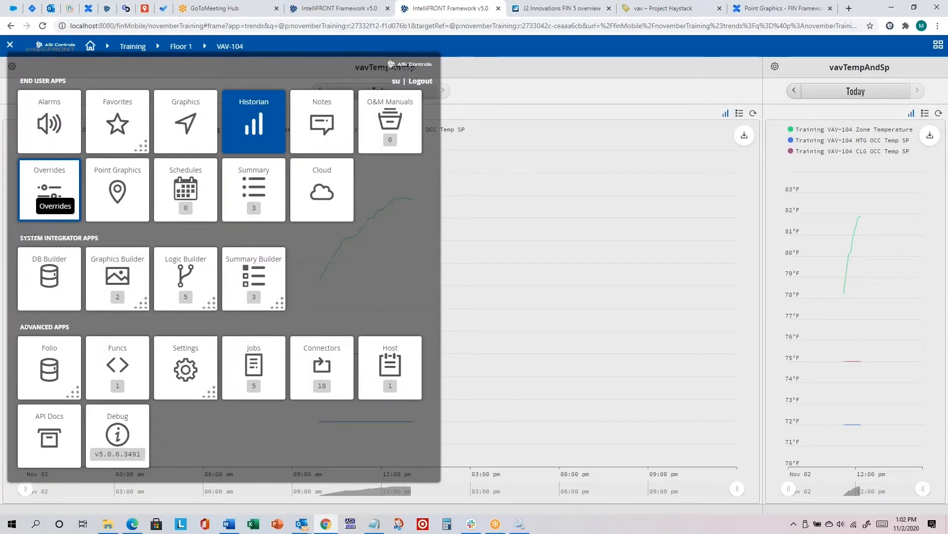
click(55, 286)
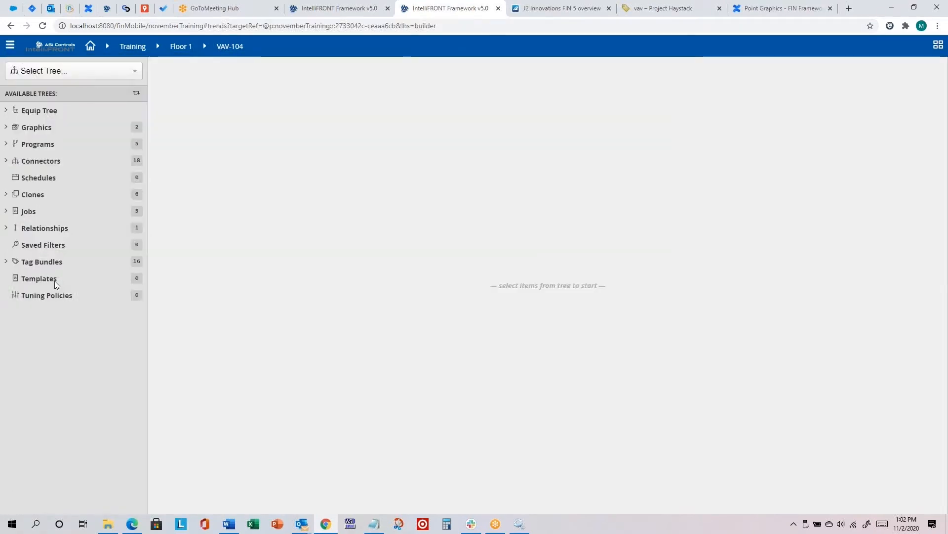
click(6, 111)
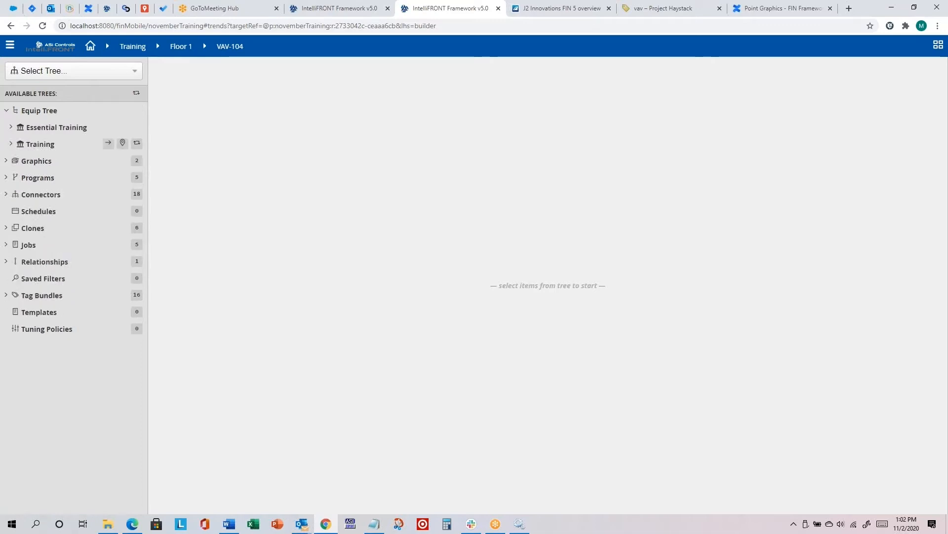
click(10, 145)
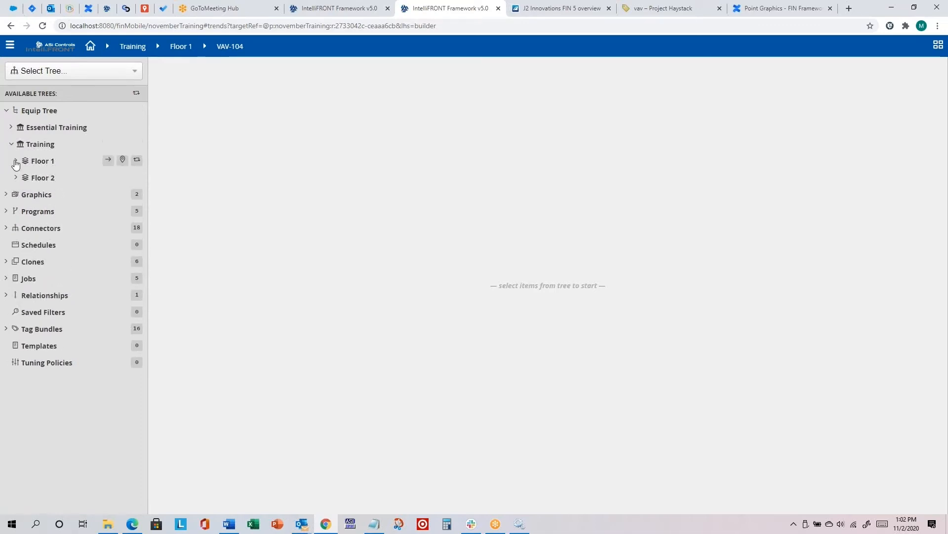
click(16, 163)
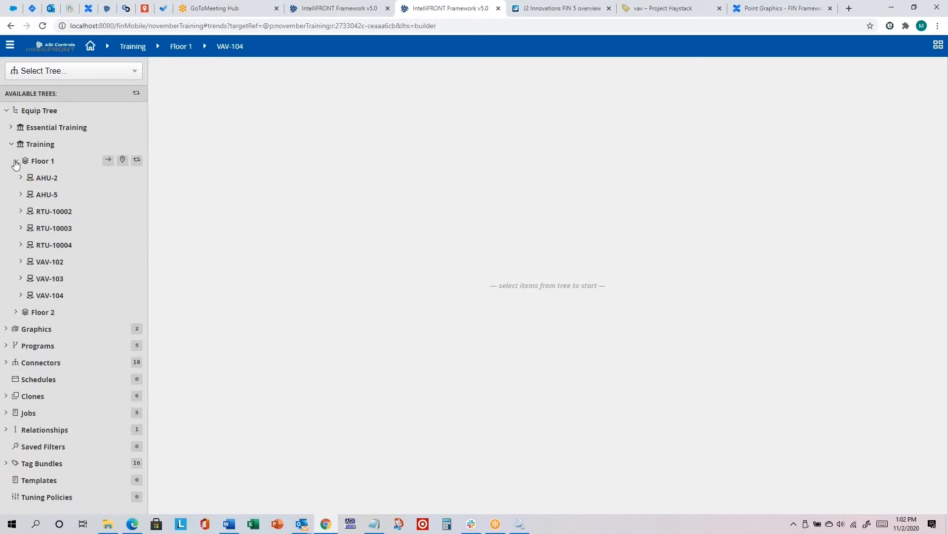
click(55, 195)
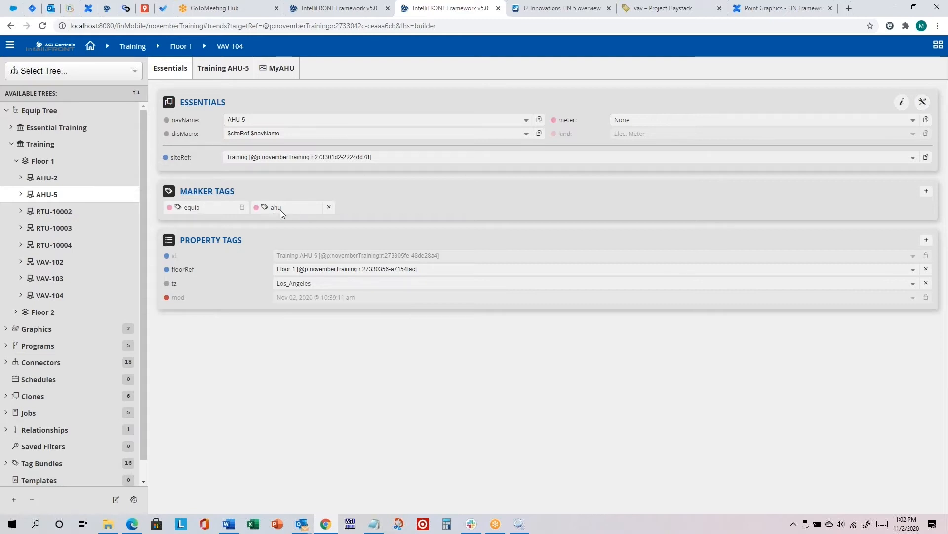
- Batch update the ahuRef of VAV-102, VAV-103 and VAV-104 on Floor 1 to Training AHU-5
click(53, 265)
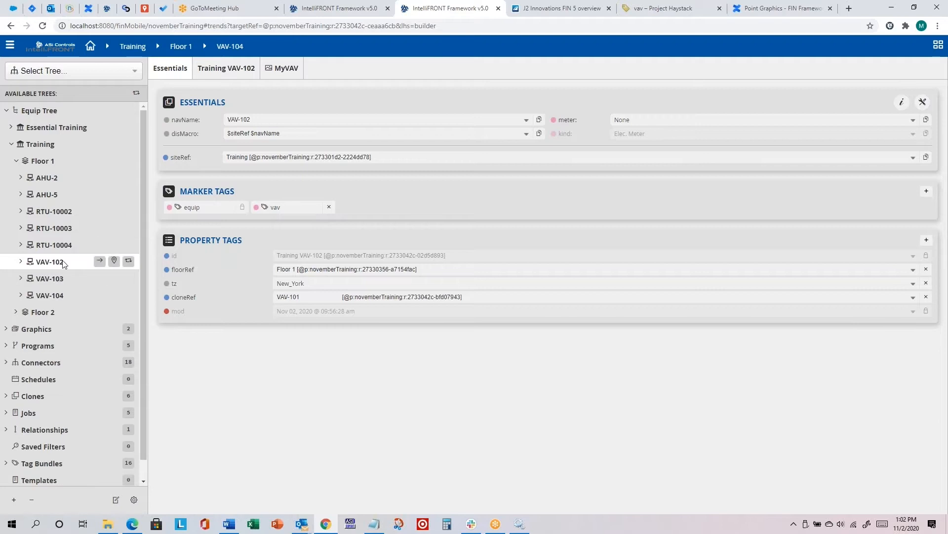
shift+click(57, 296)
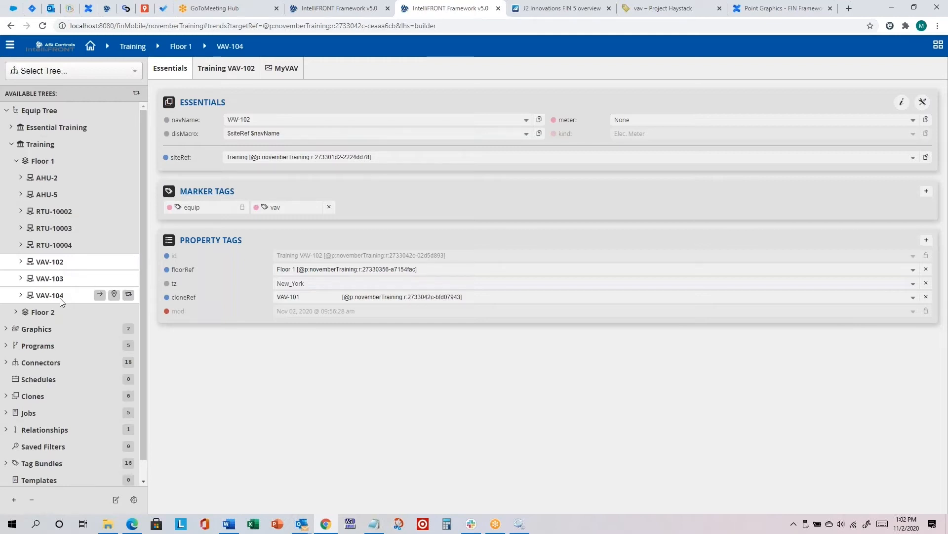
click(133, 501)
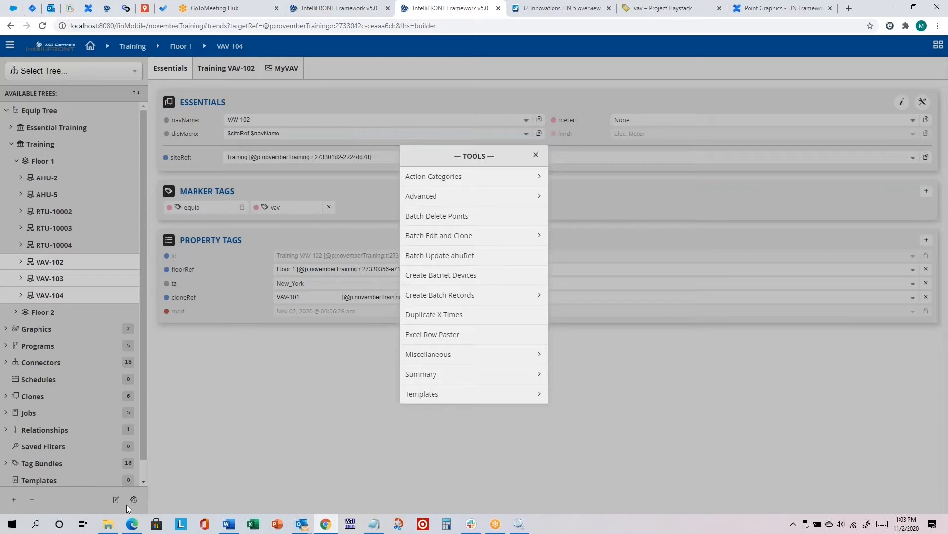
click(471, 256)
click(390, 285)
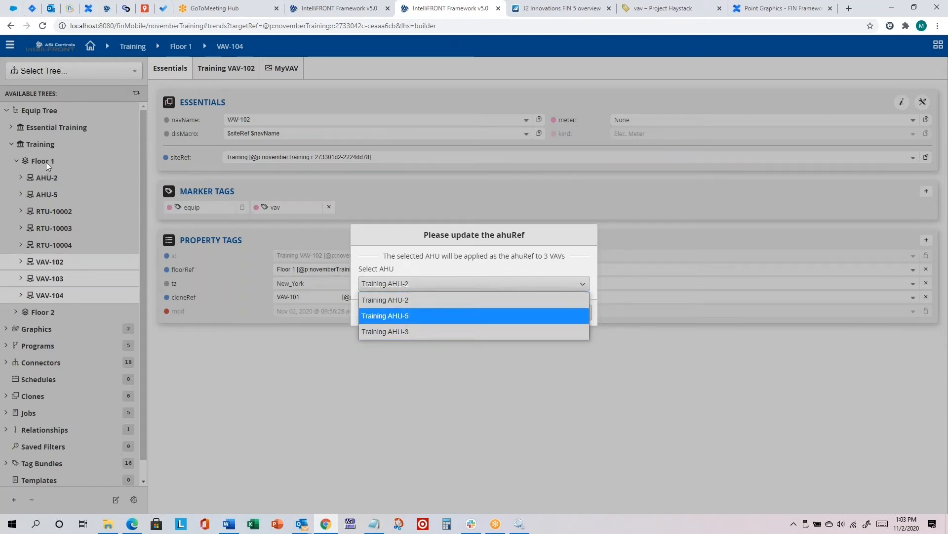
click(398, 314)
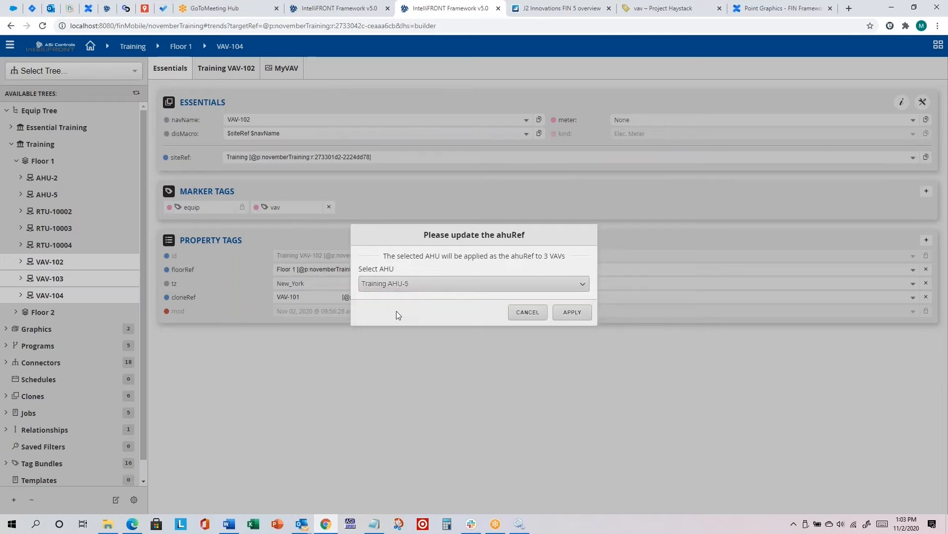
click(581, 313)
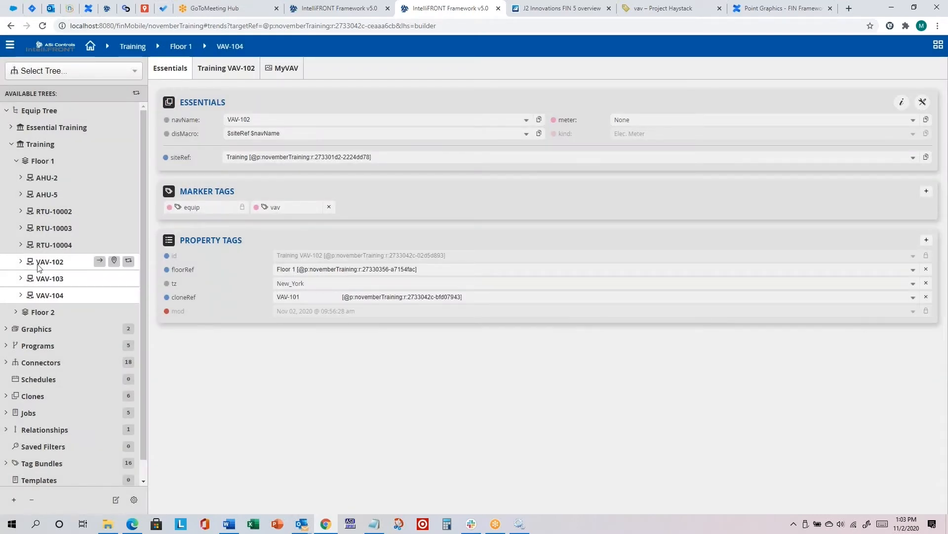
- Check the ahuRef property tag on VAV-102, VAV-103 and VAV-104
click(58, 246)
click(50, 261)
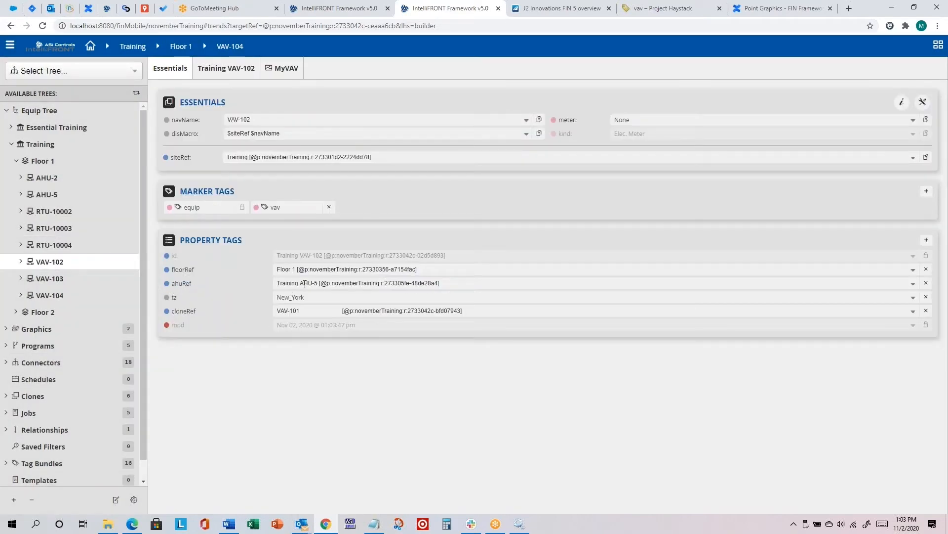
click(58, 278)
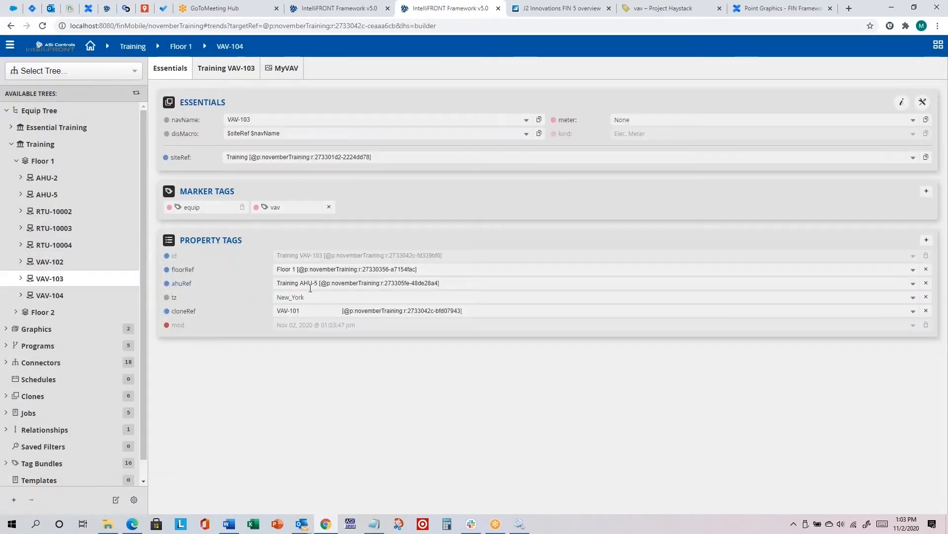
click(57, 296)
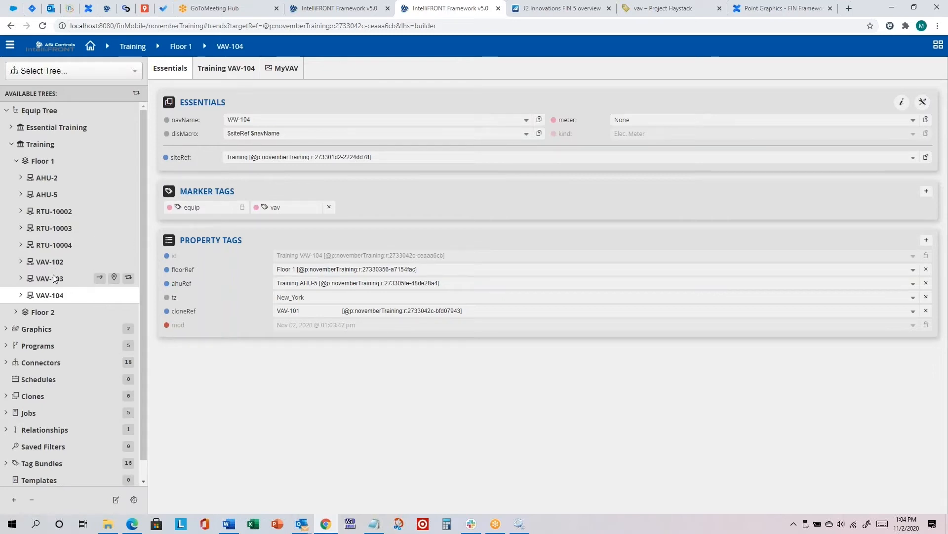
- Expand Floor 2, select VAV-105 through VAV-107, and open Batch Update ahuRef for them
click(16, 312)
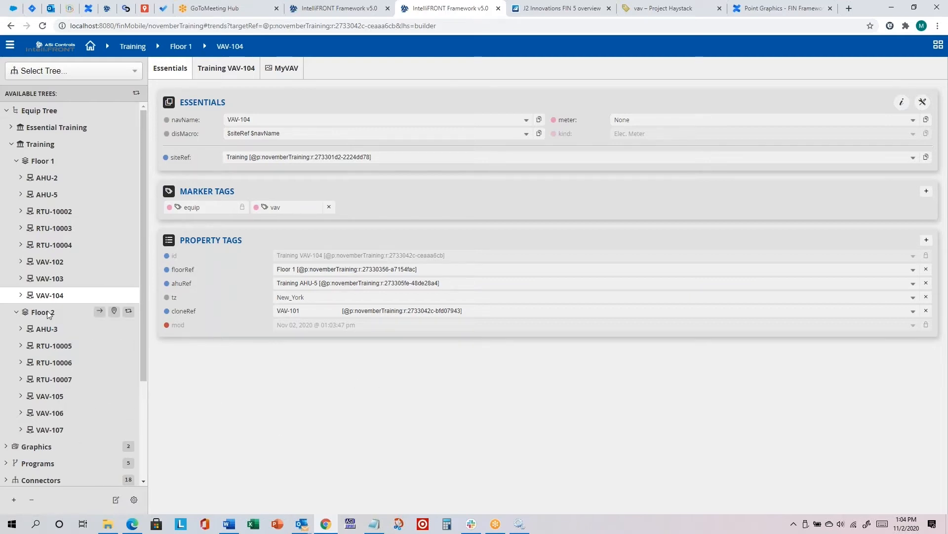
click(62, 395)
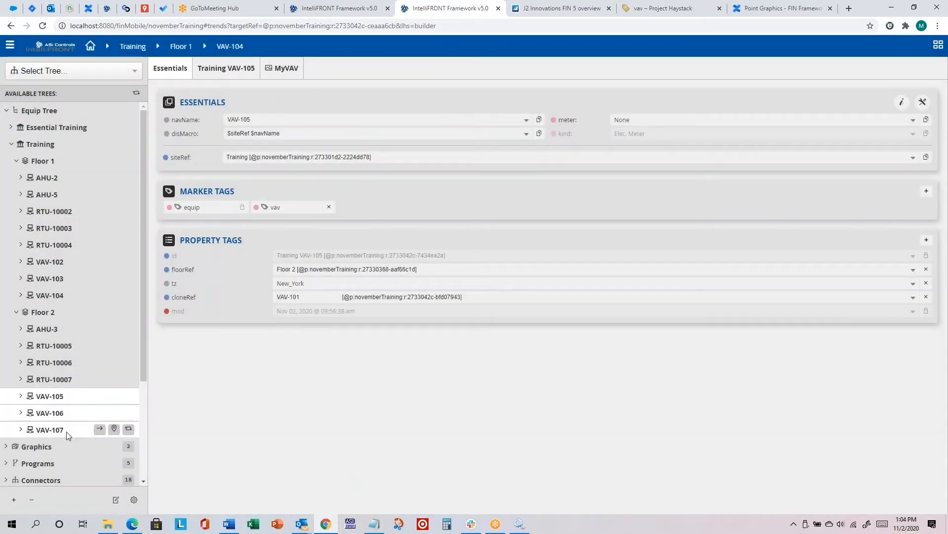
click(133, 500)
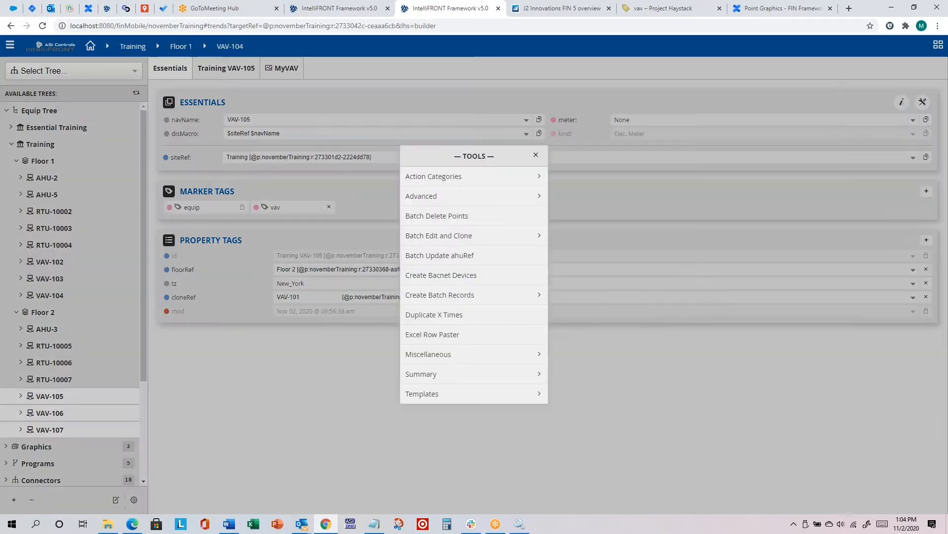
click(428, 256)
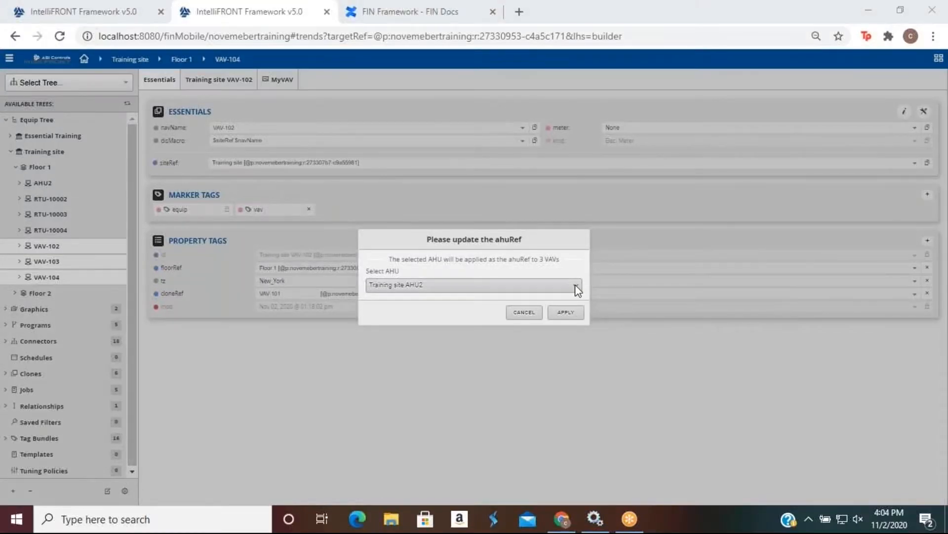
- Apply Training site AHU2 as the ahuRef of the three selected Floor 1 VAVs
click(576, 286)
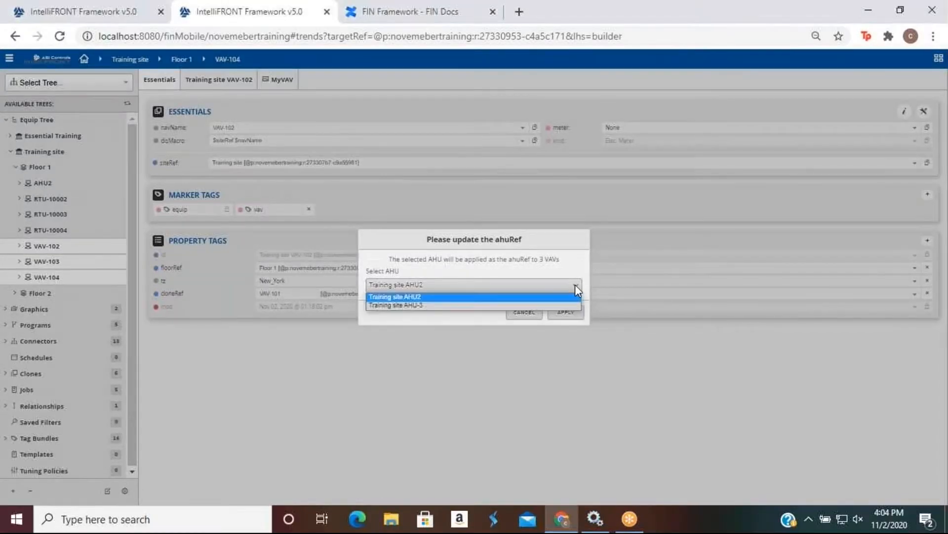
click(550, 299)
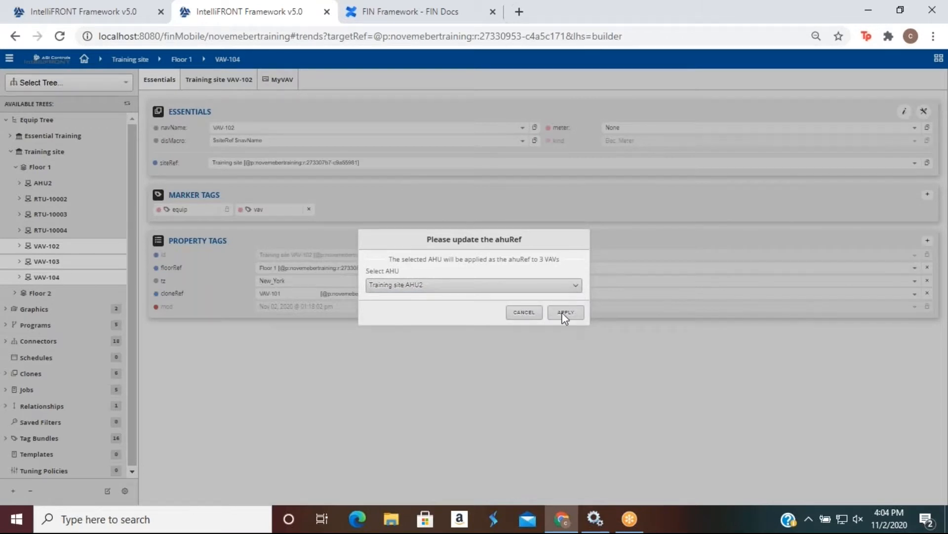
click(565, 313)
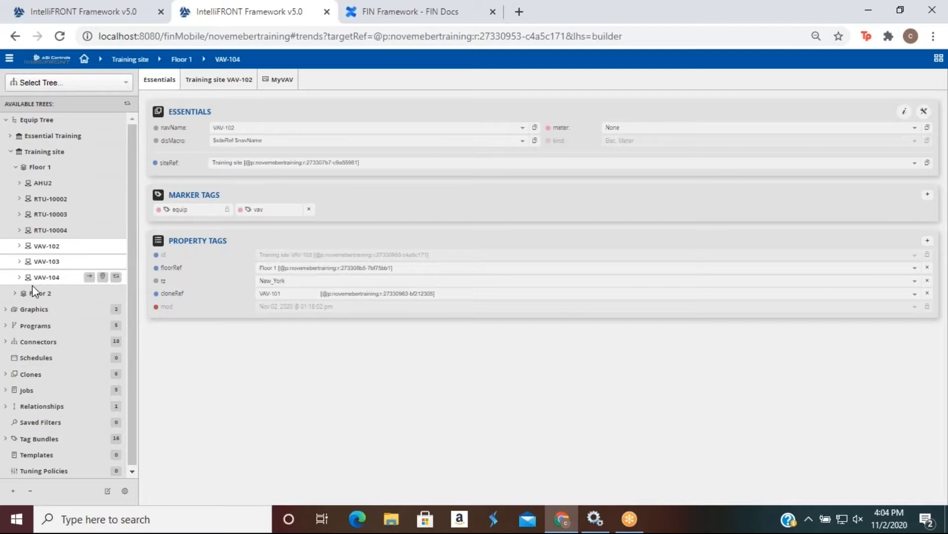
- Expand Floor 2 of the Training site and check the ahuRef property tag of VAV-102 on Floor 1
click(15, 292)
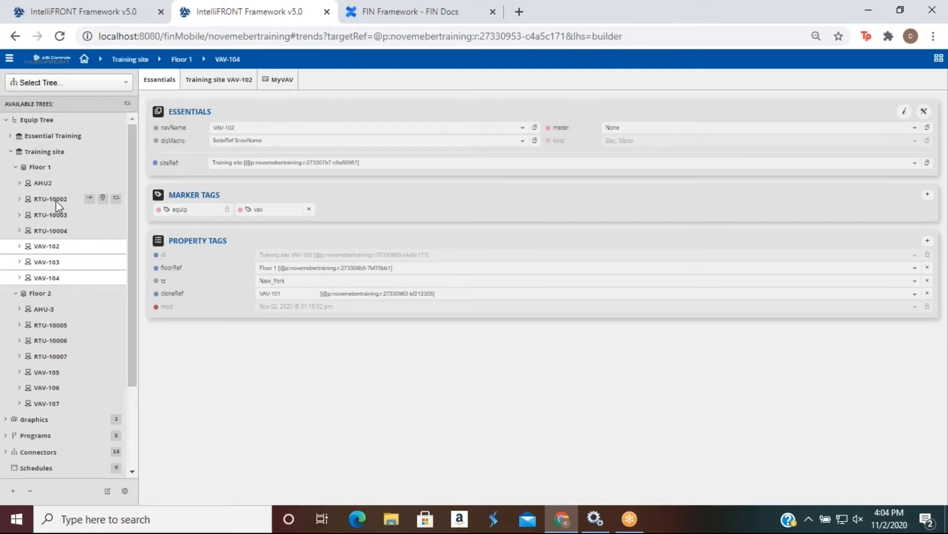
click(54, 242)
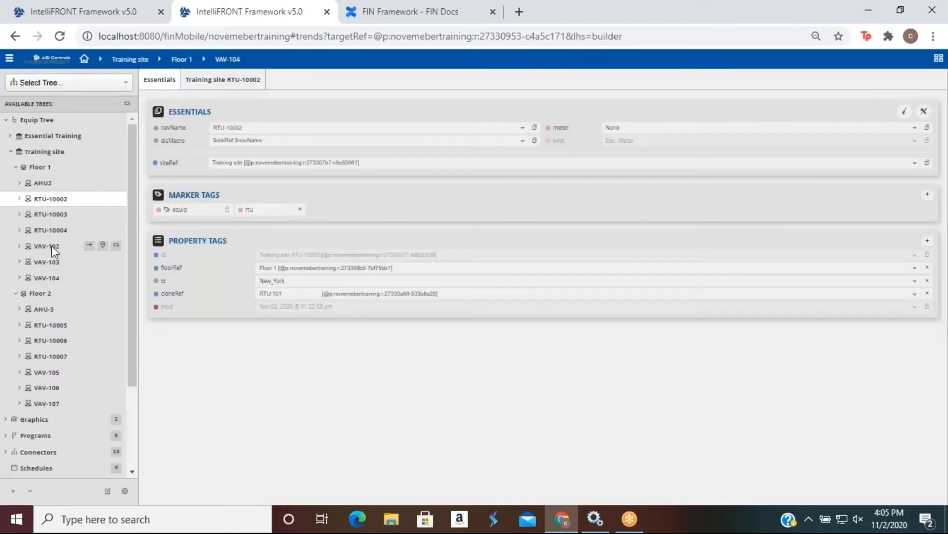
click(50, 246)
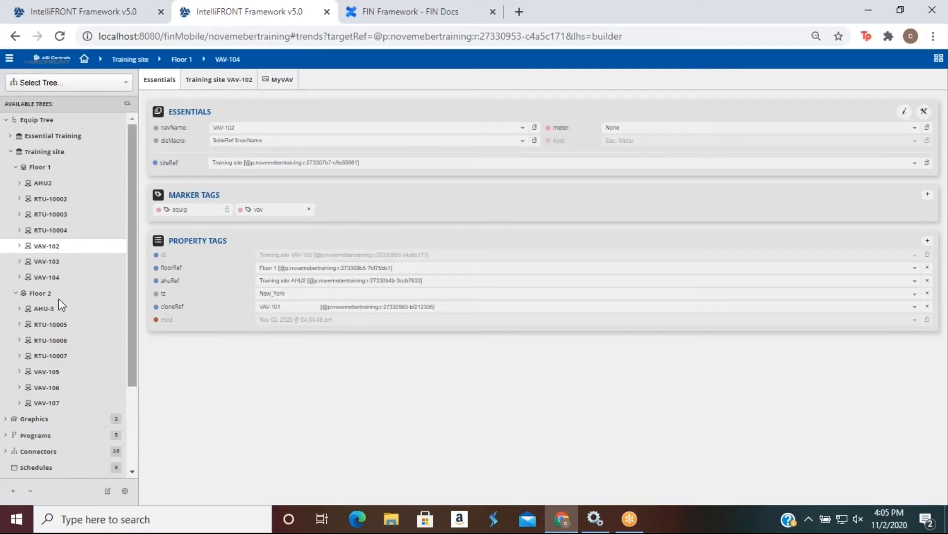
- Batch update the ahuRef of VAV-105 through VAV-107 on Floor 2 to Training site AHU-3, and check VAV-105's property tags
click(58, 372)
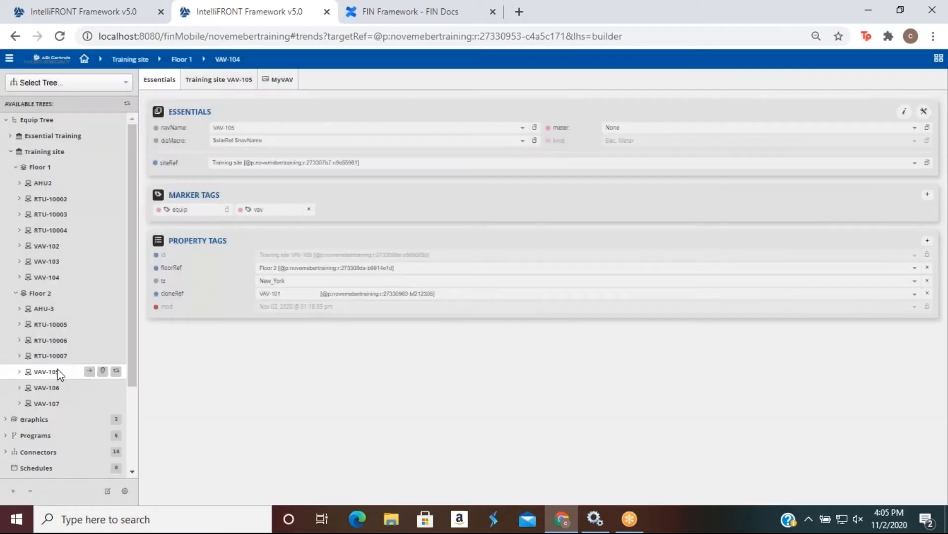
click(48, 404)
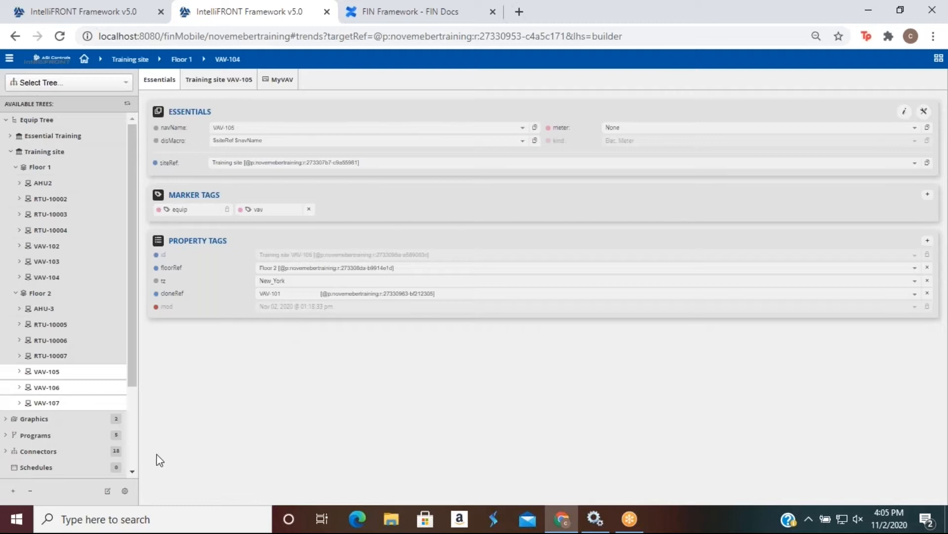
click(125, 491)
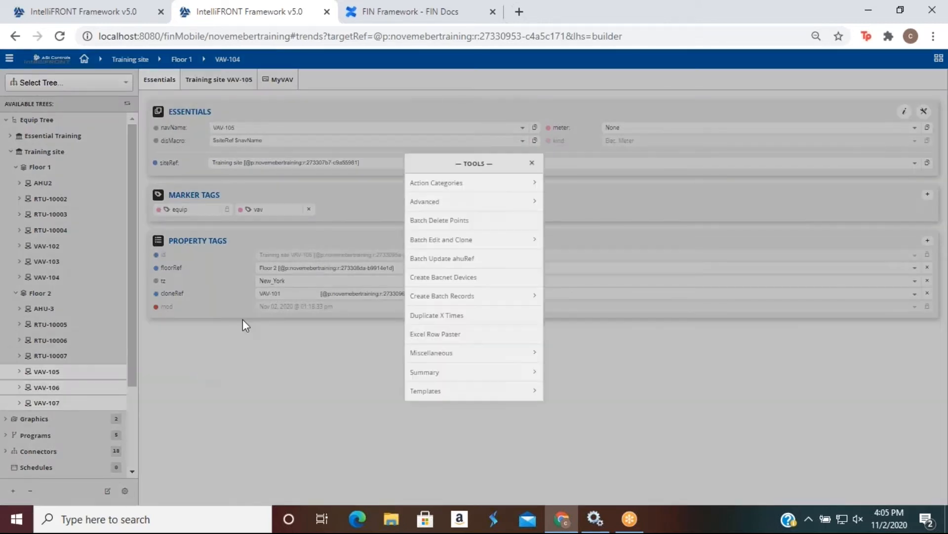
click(457, 258)
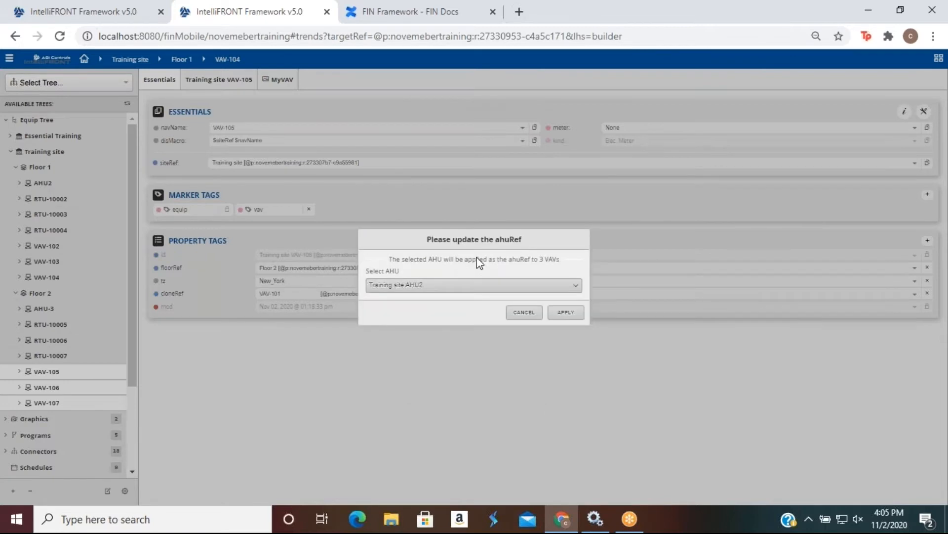
click(575, 286)
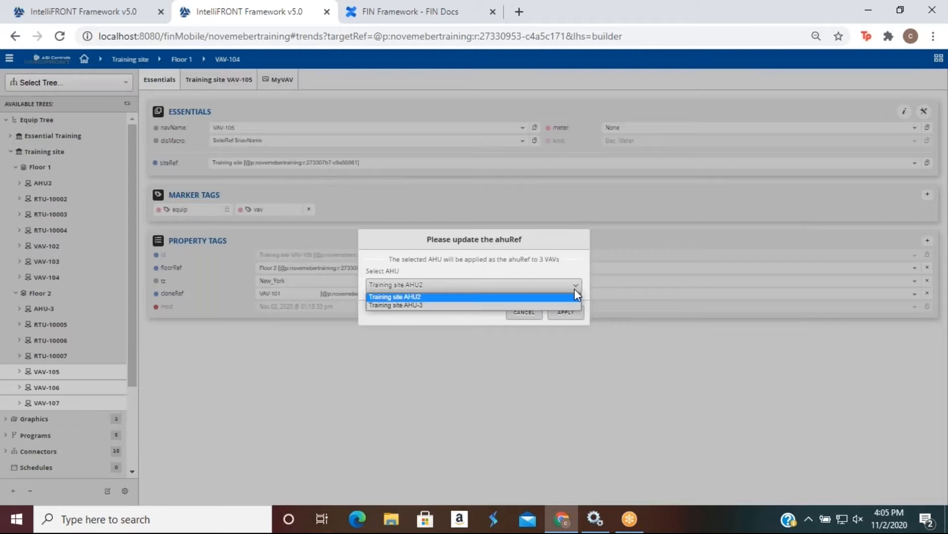
click(564, 303)
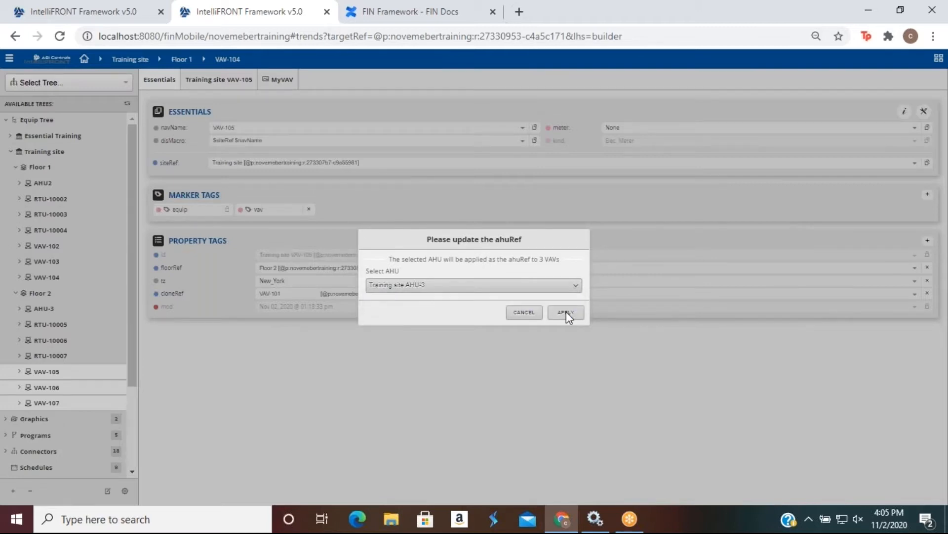
click(566, 312)
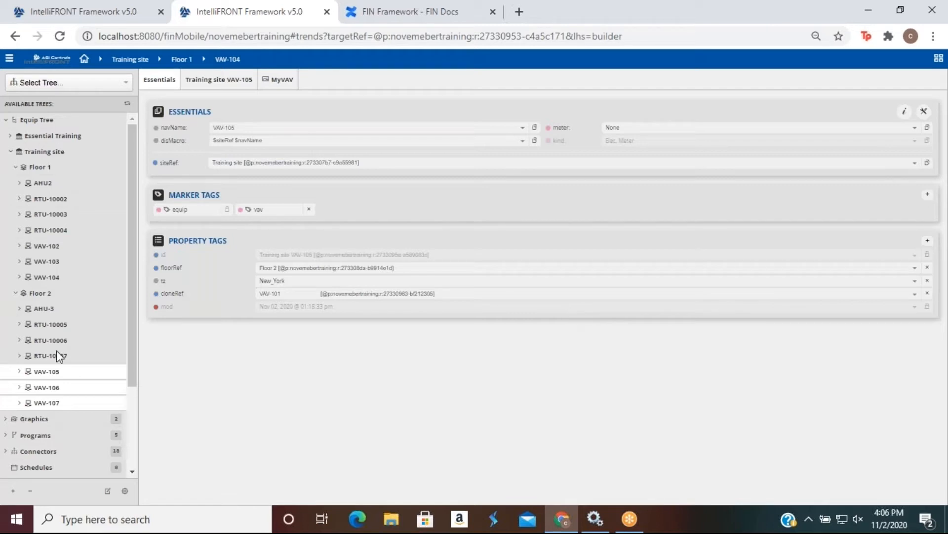
click(46, 307)
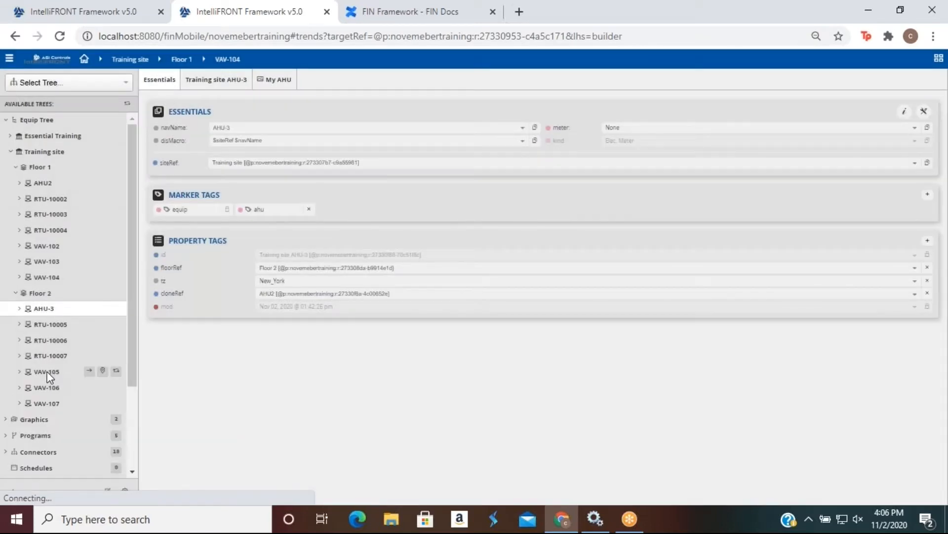
click(47, 372)
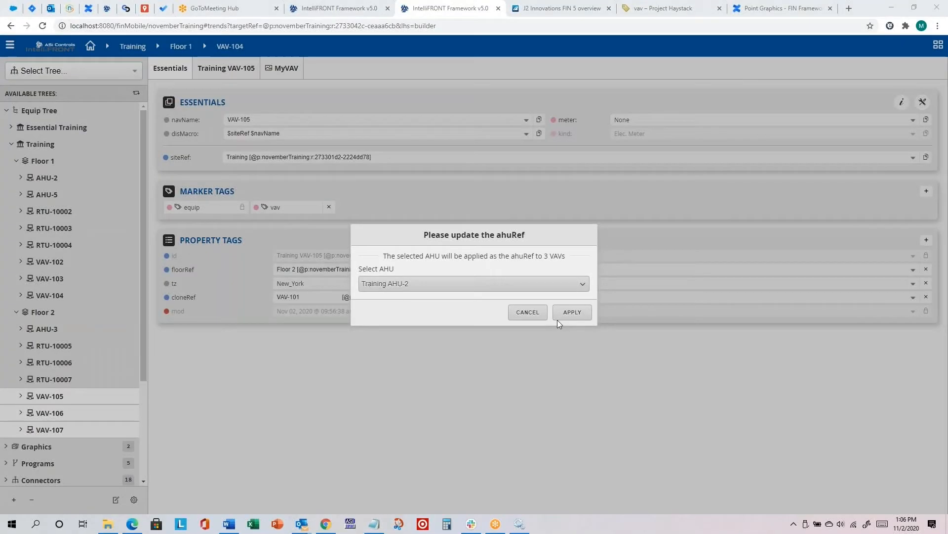
- Choose Training AHU-3 as the AHU and apply it as the ahuRef of the three selected Floor 2 VAVs
click(416, 284)
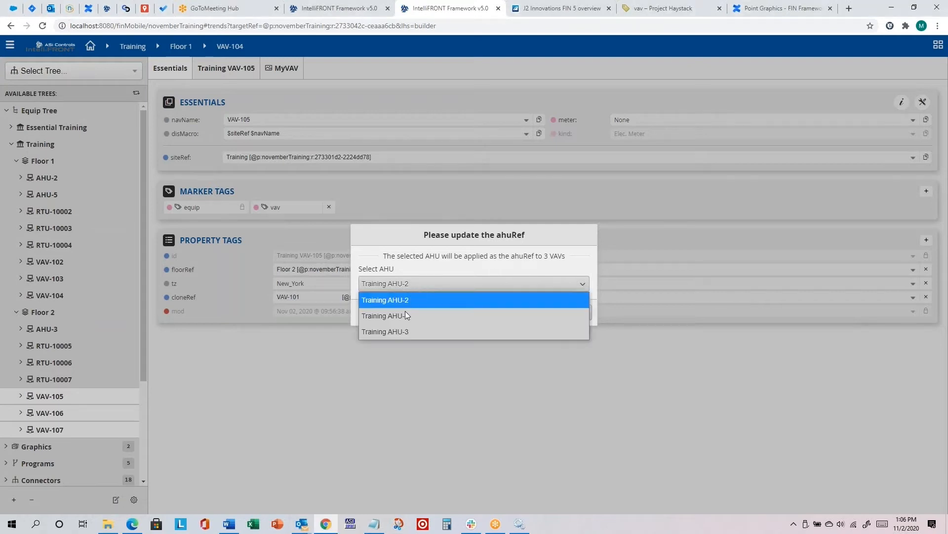
click(404, 328)
click(573, 311)
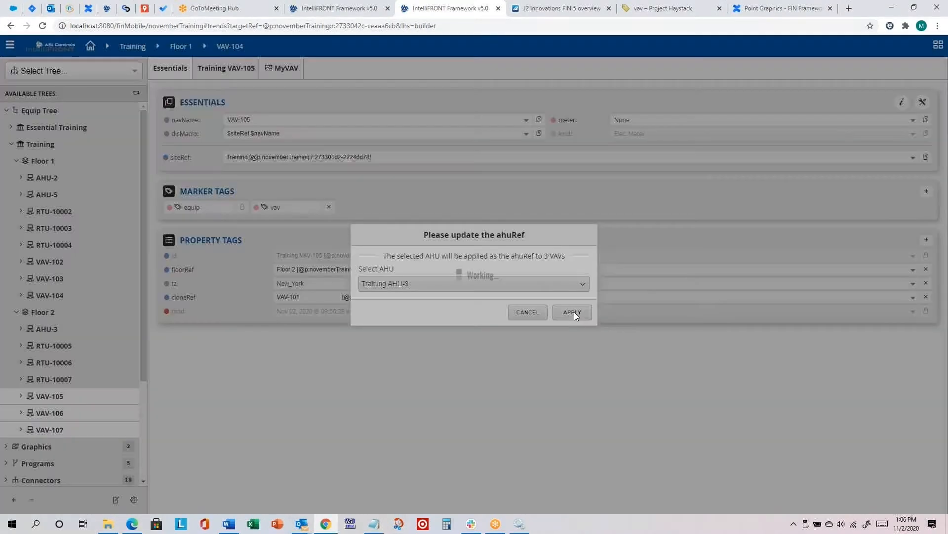
- Check the ahuRef property tag on VAV-105, VAV-106 and VAV-107 under Floor 2
click(69, 379)
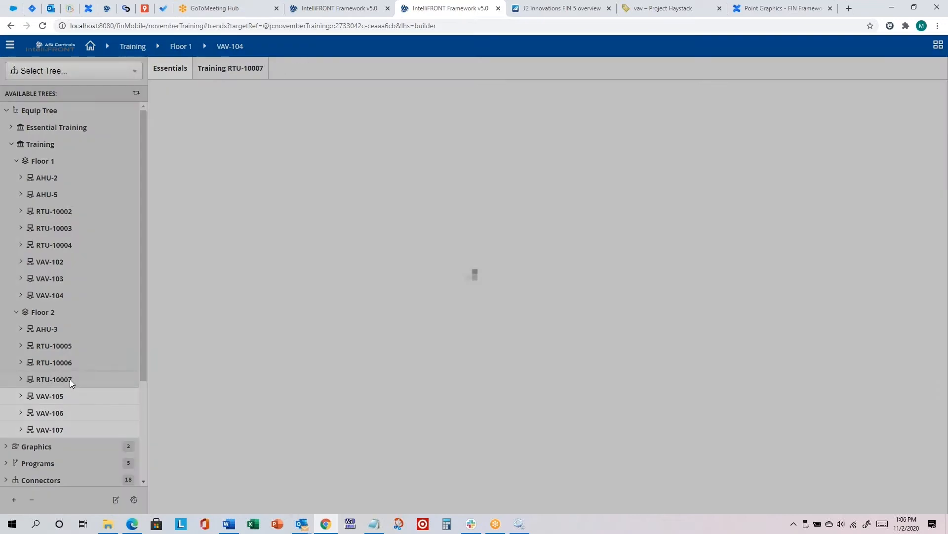
click(58, 396)
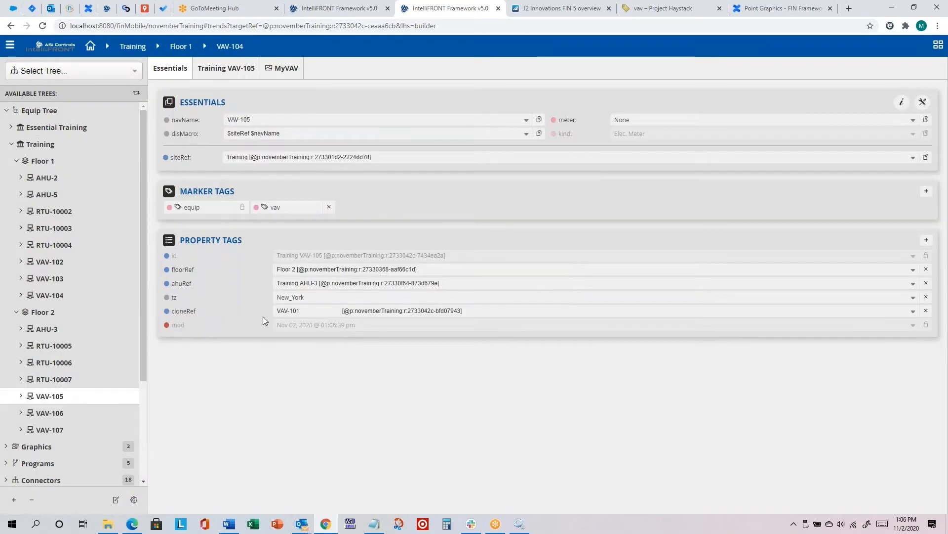
click(55, 411)
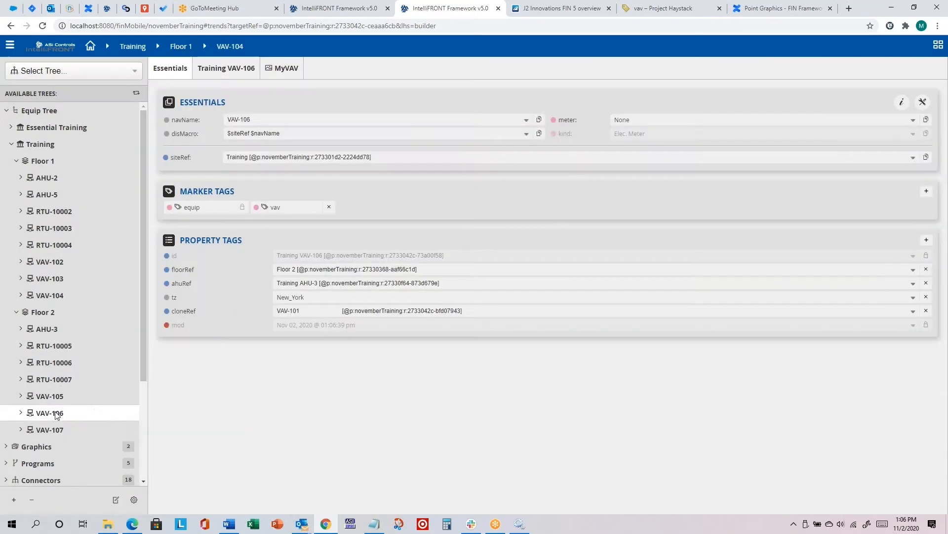
click(60, 428)
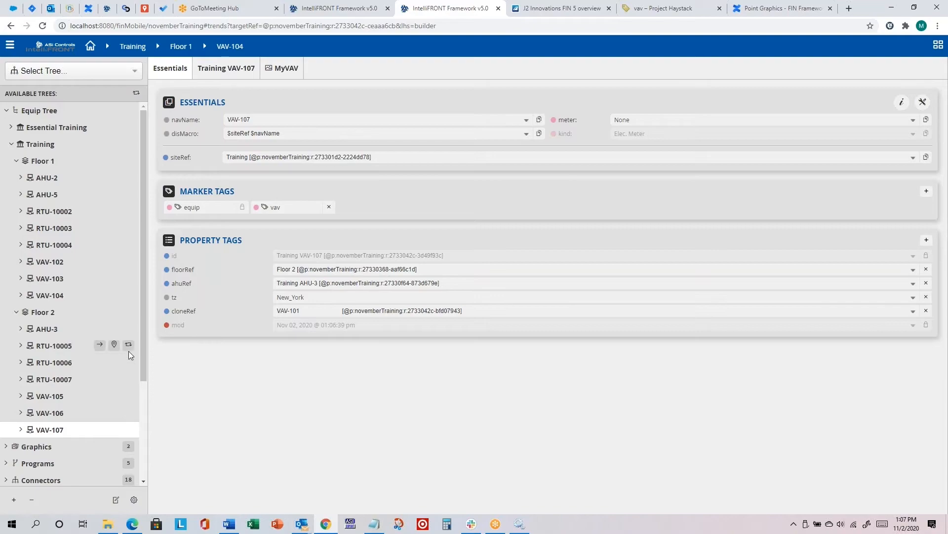
- Switch to the training guide PDF, highlight the Lab 6 instruction about navigating to a VAV controller, and return to IntelliFRONT
key(alt+Tab)
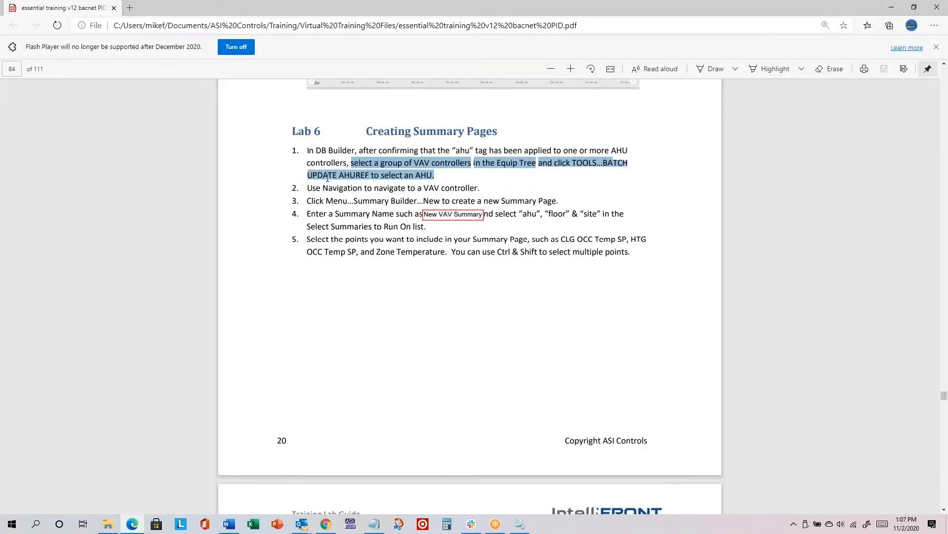
drag(308, 190, 494, 188)
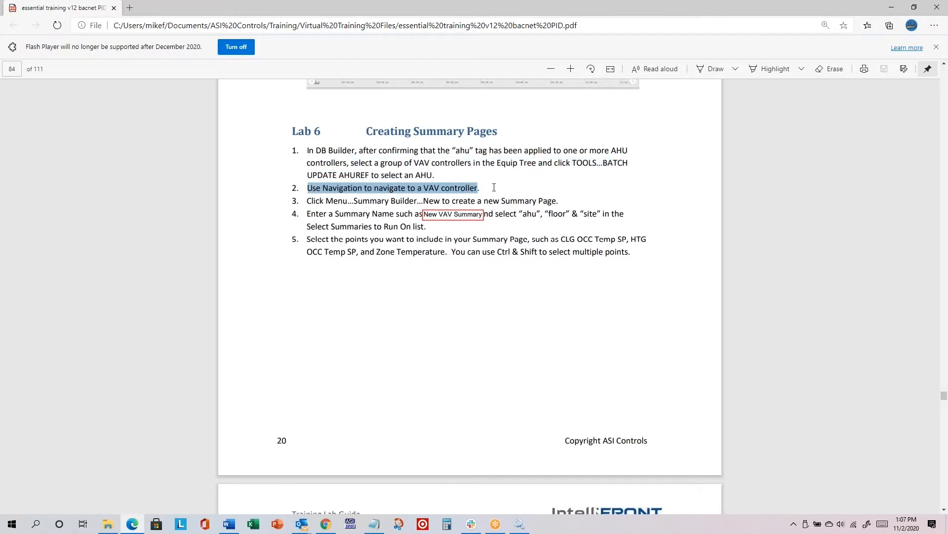
key(alt+Tab)
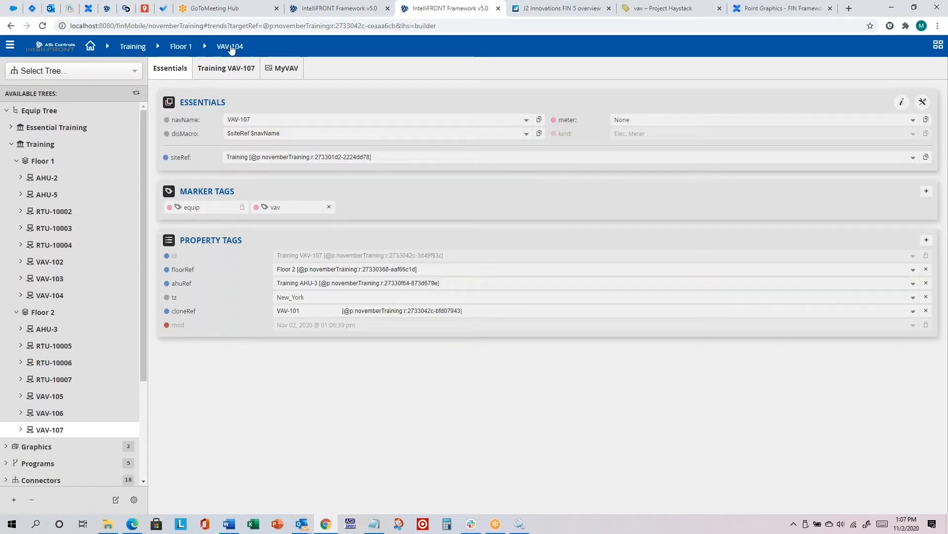
- Start a new summary in Summary Builder and name it New VAV Summary, following the example in the lab guide
click(9, 47)
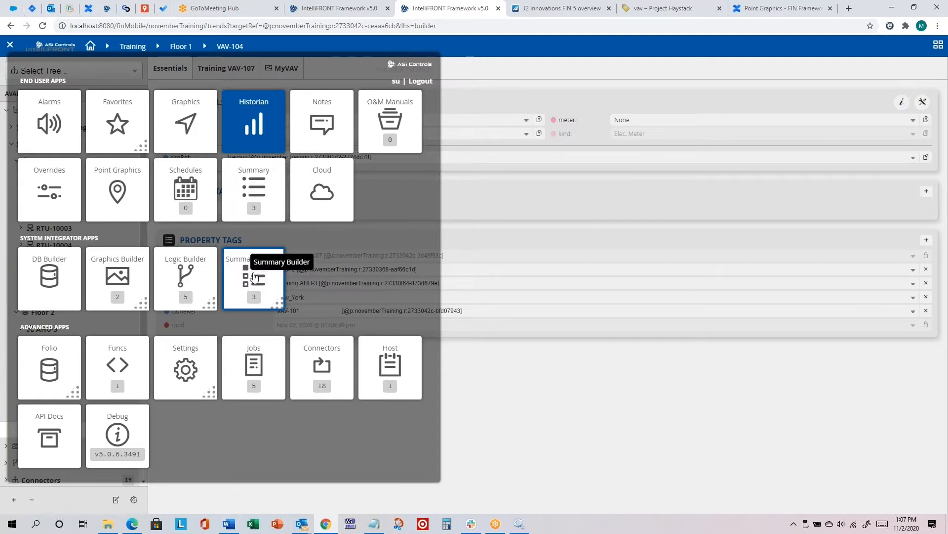
click(267, 285)
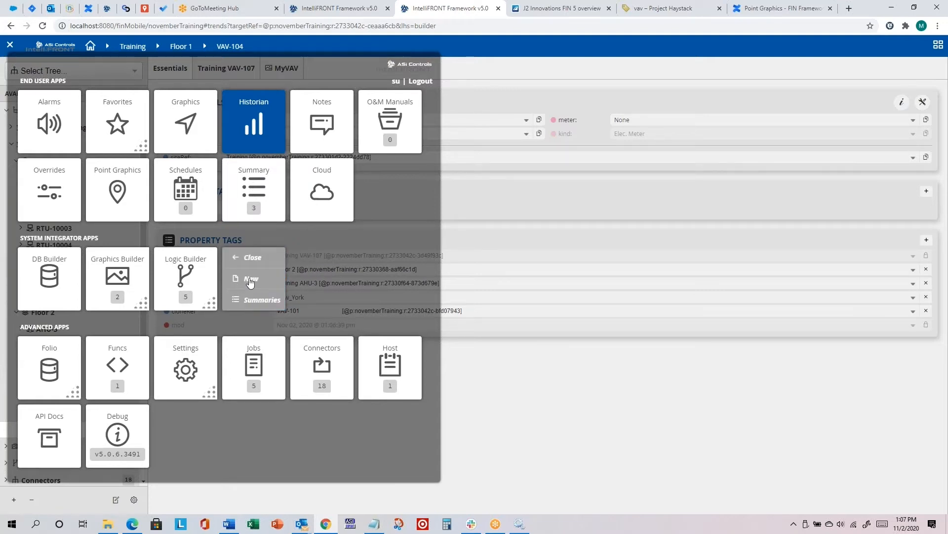
click(250, 280)
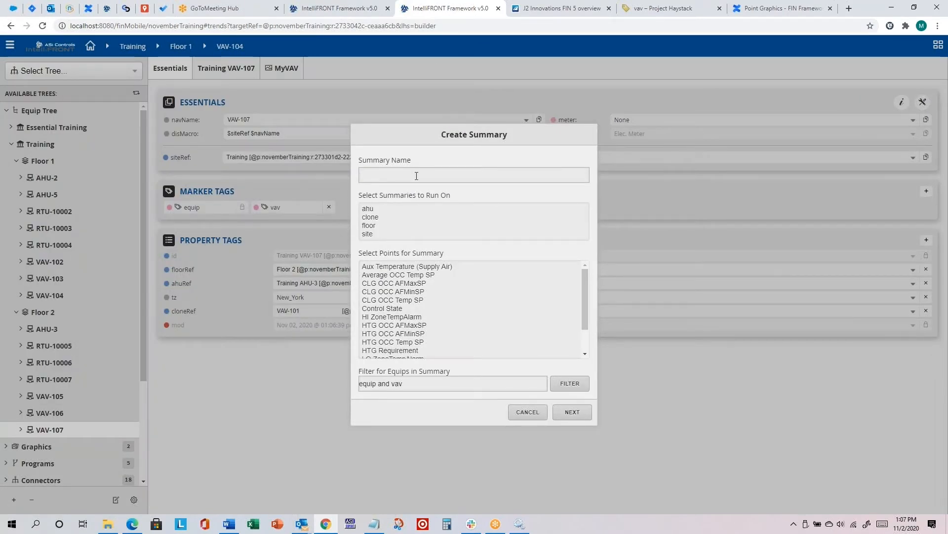
key(alt+Tab)
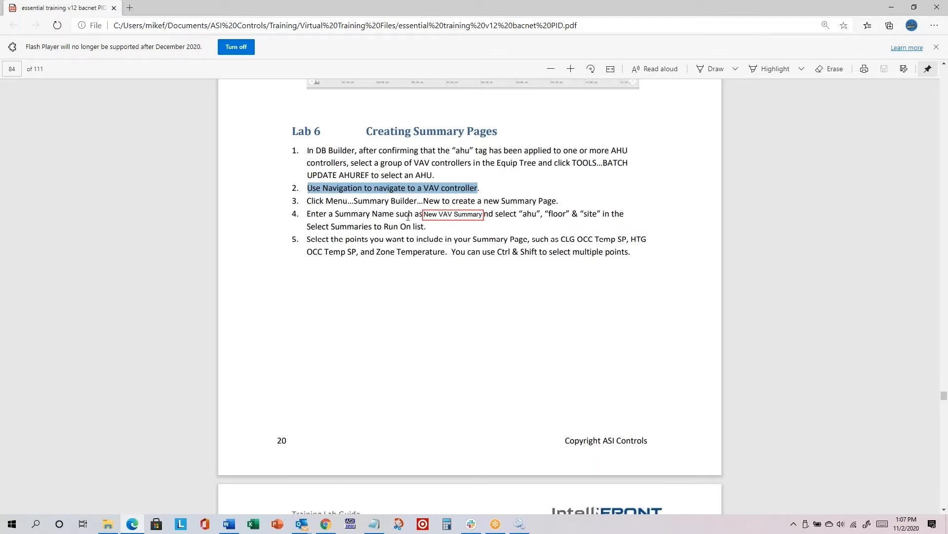
key(alt+Tab)
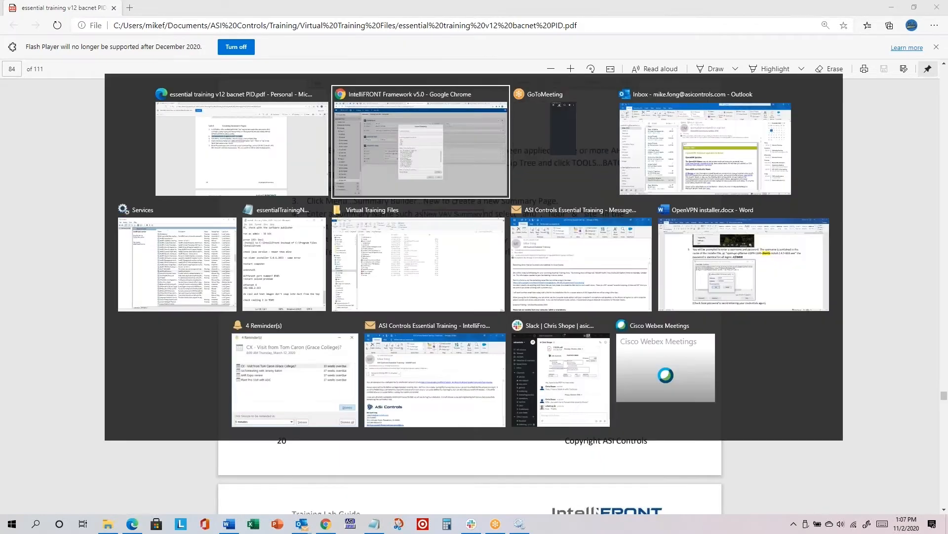
text(ew VAV Summary)
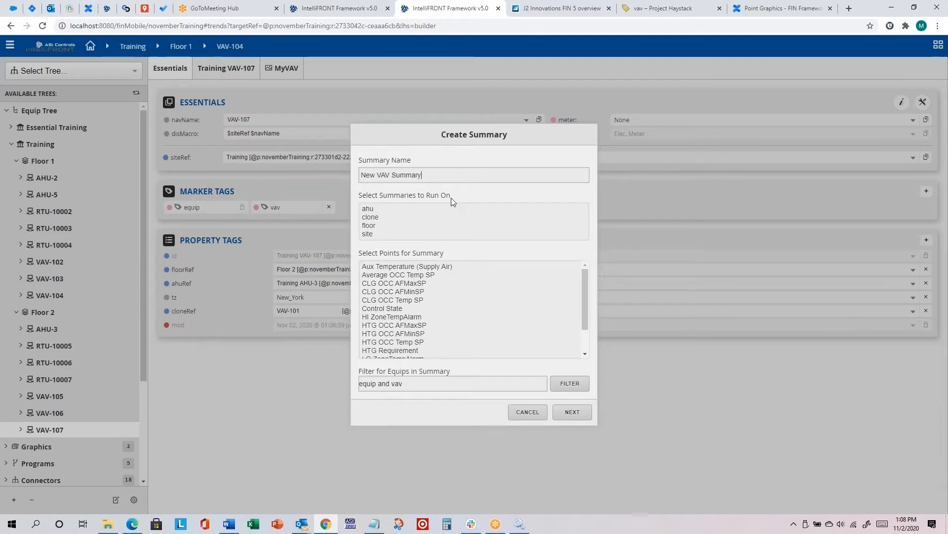
- Select ahu, floor and site as the levels the New VAV Summary runs on
click(369, 210)
ctrl+click(374, 226)
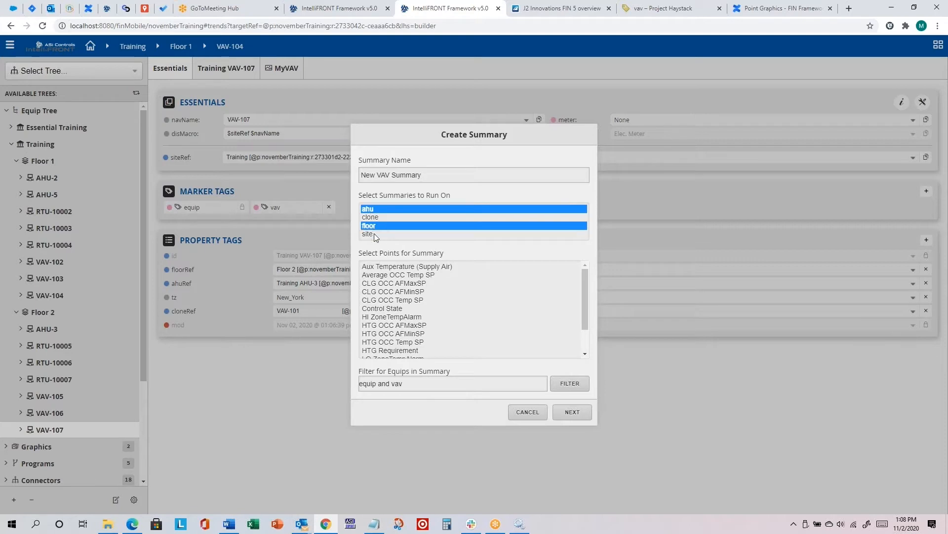
ctrl+click(374, 234)
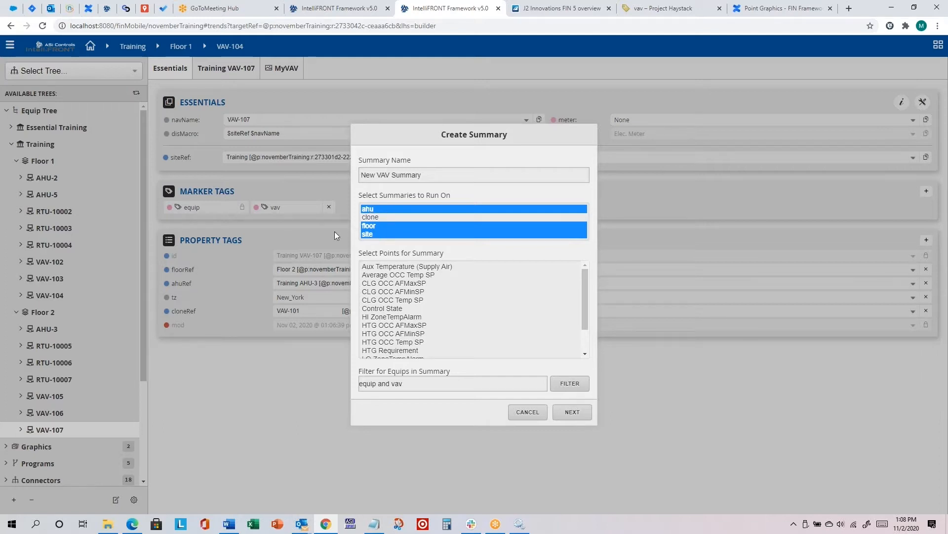
click(378, 210)
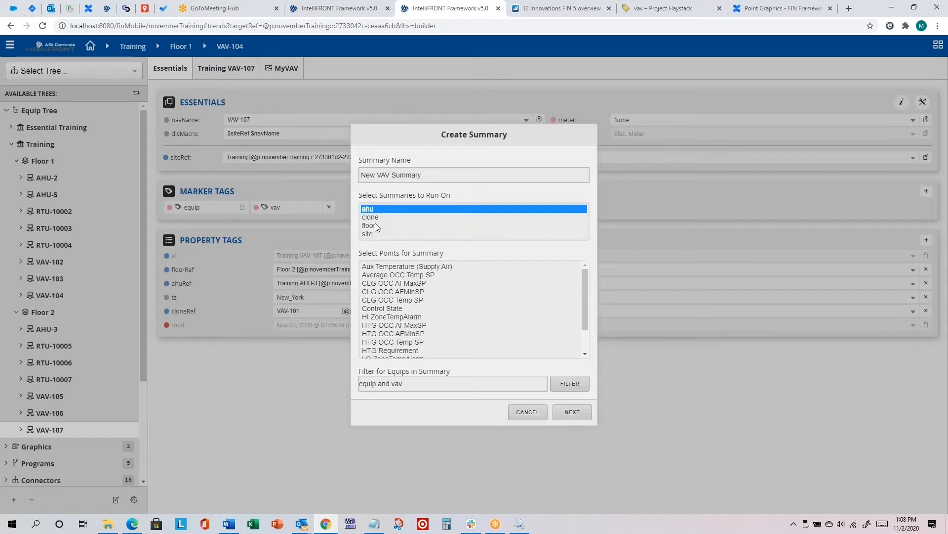
ctrl+click(375, 225)
ctrl+click(375, 234)
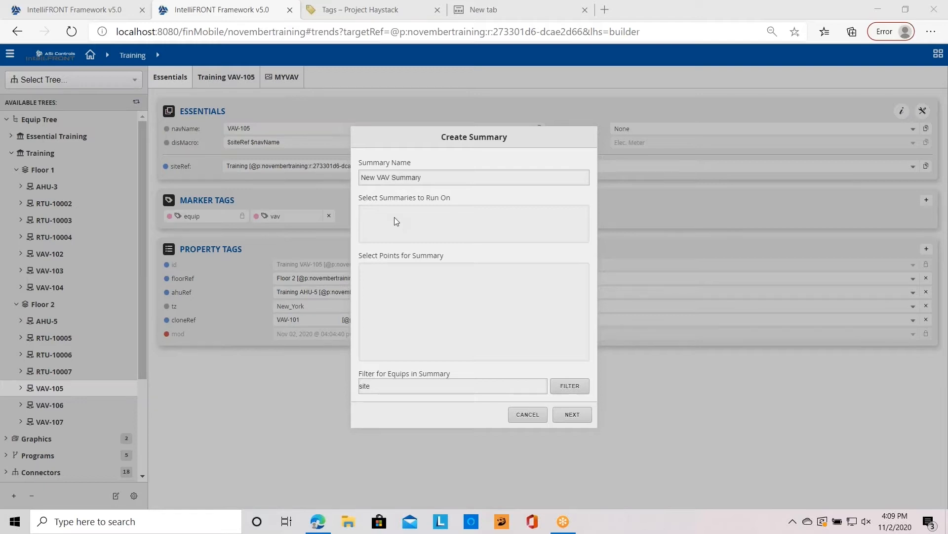
- Cancel the summary dialog and navigate to VAV-102 on Floor 1 of the Training site
click(527, 415)
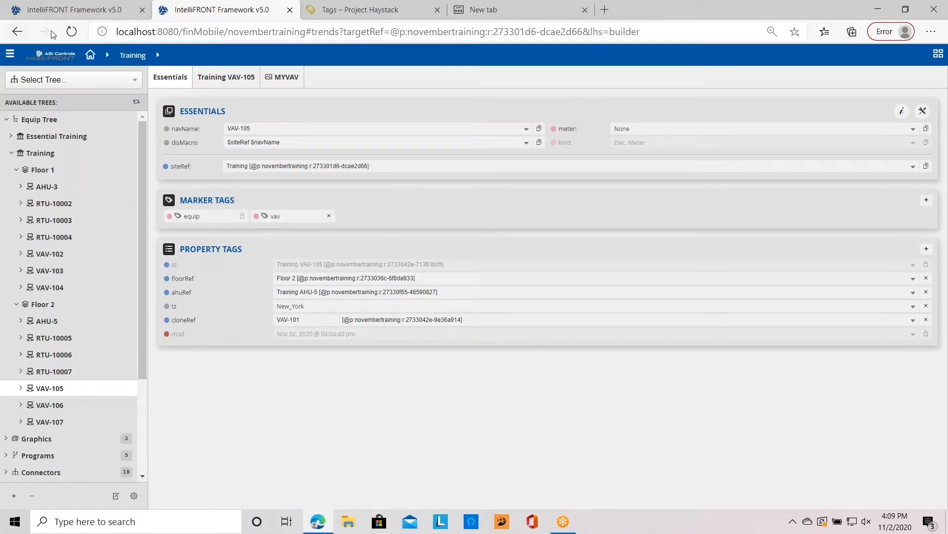
click(157, 55)
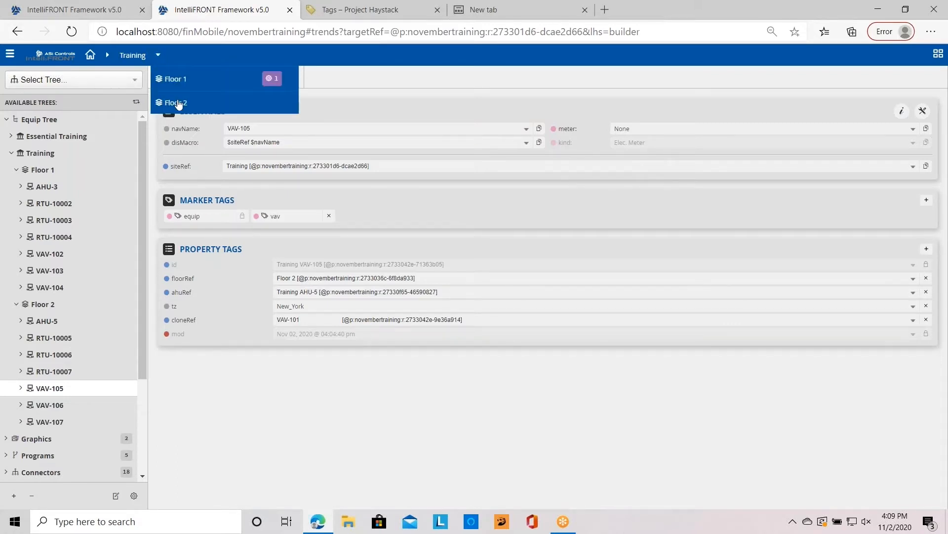
click(178, 87)
click(205, 56)
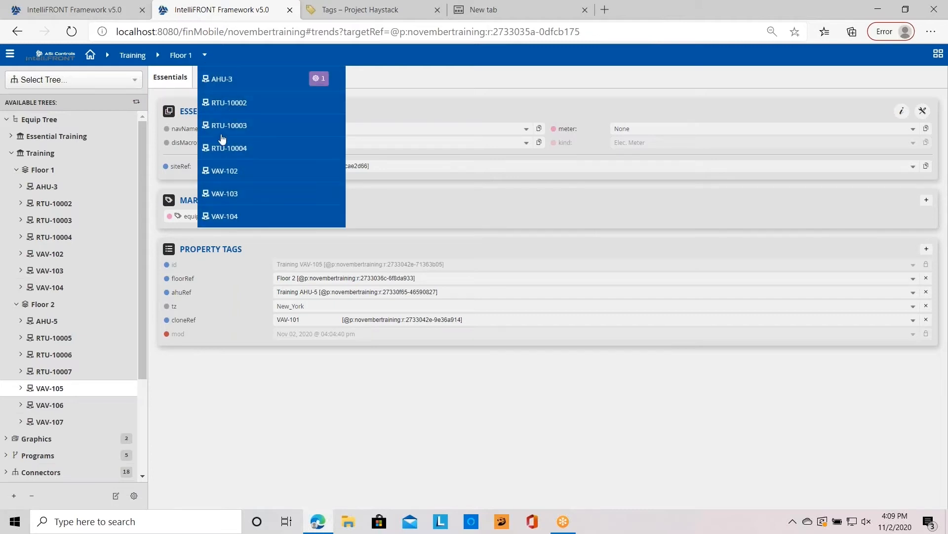
click(220, 178)
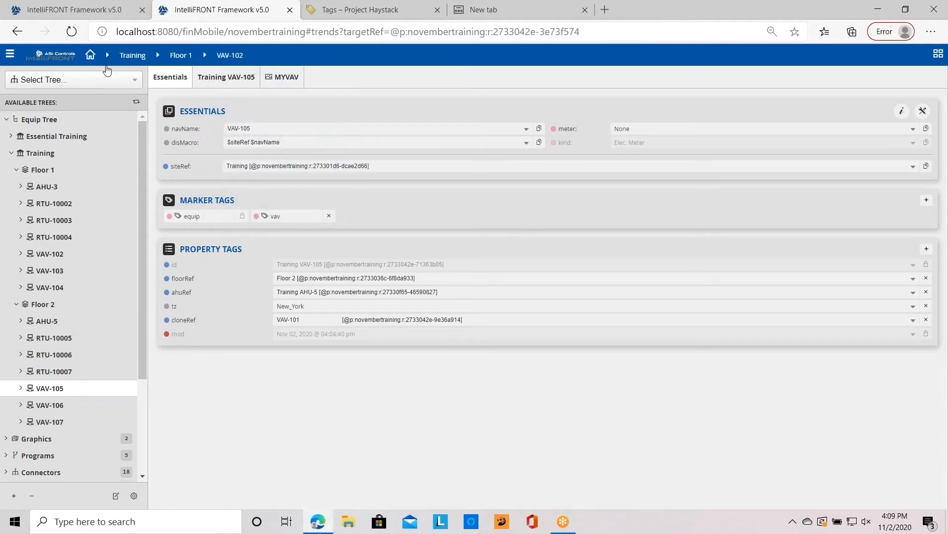
- Start a new summary in Summary Builder and give it the name New VAV Summary
click(10, 54)
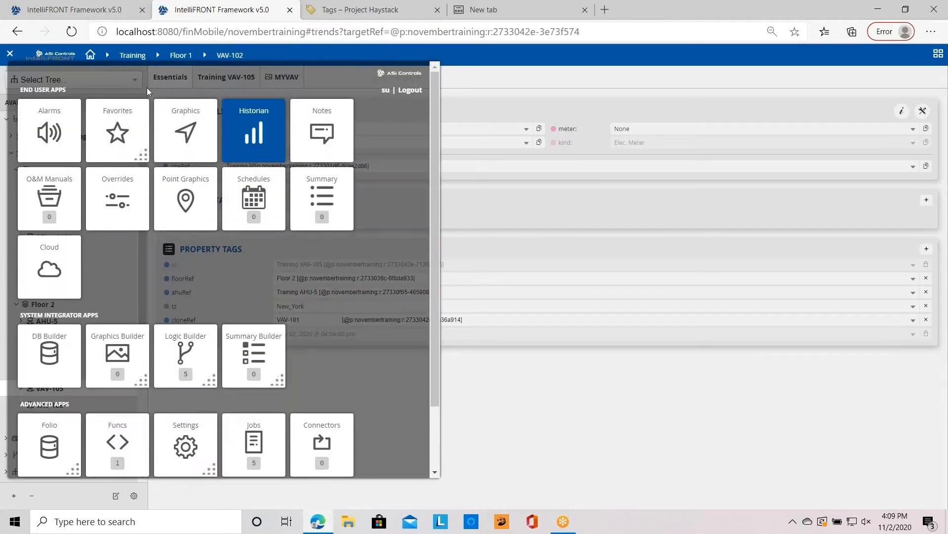
click(252, 363)
click(257, 356)
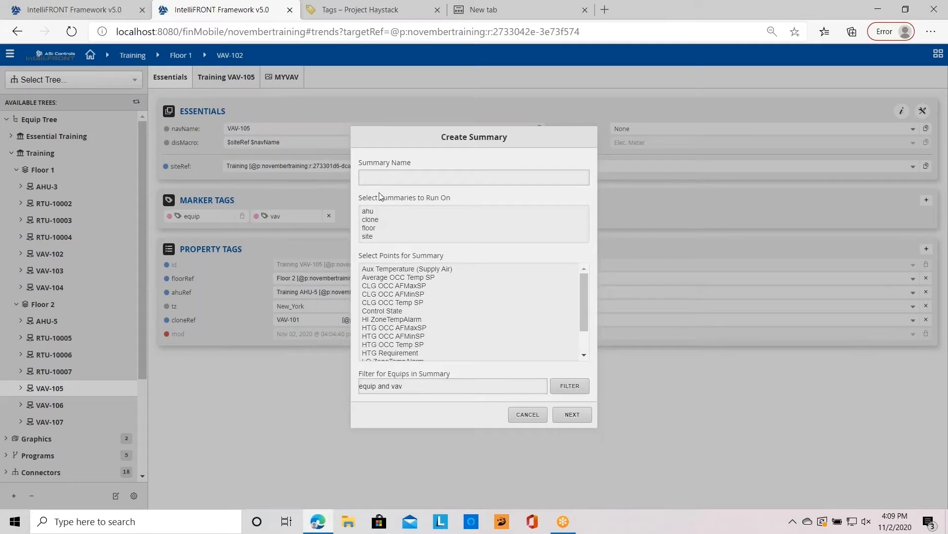
click(380, 178)
text(New VAV Summary)
- Set the summary to run on the ahu, floor and site levels, leaving clone out
click(376, 212)
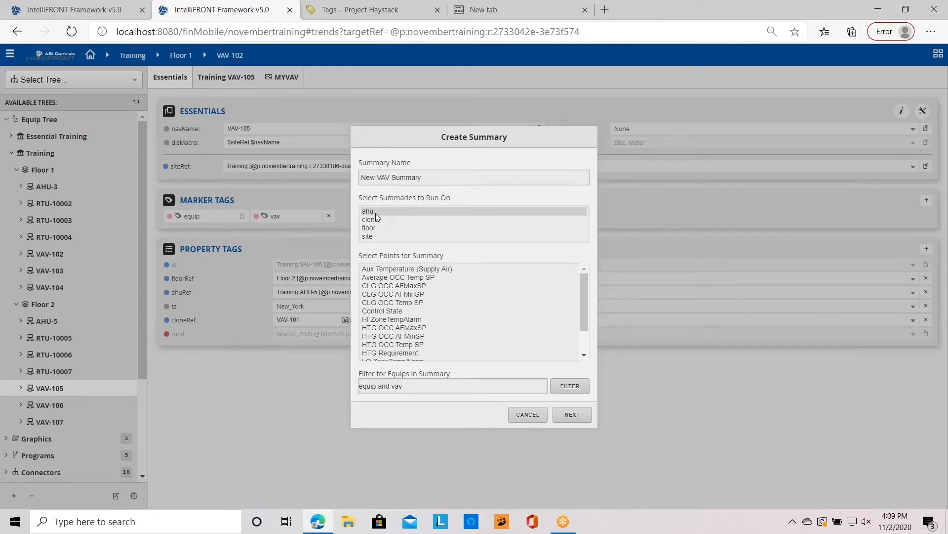
click(373, 236)
click(378, 211)
ctrl+click(381, 227)
ctrl+click(381, 237)
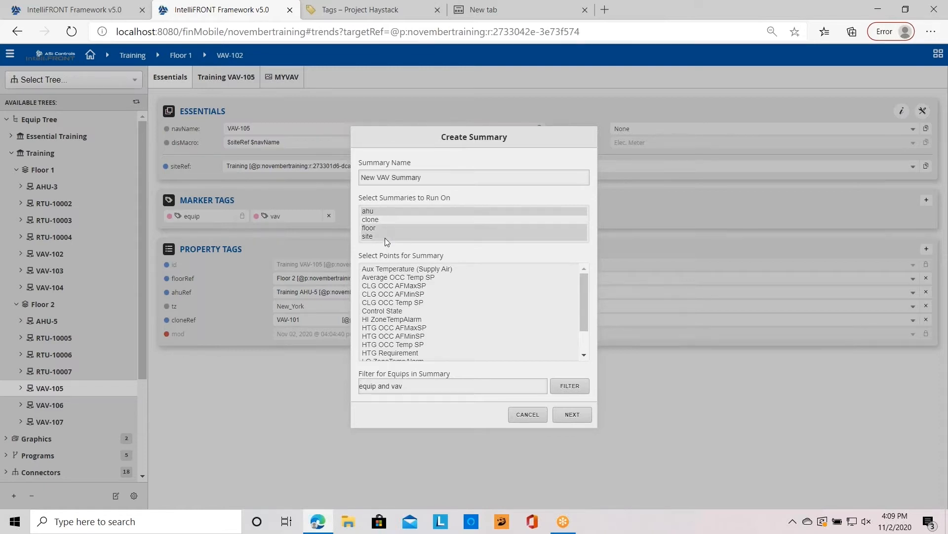
- Choose CLG OCC Temp SP, HTG OCC Temp SP and Zone Temperature as the points for the New VAV Summary
click(404, 301)
scroll(406, 336, down, 1)
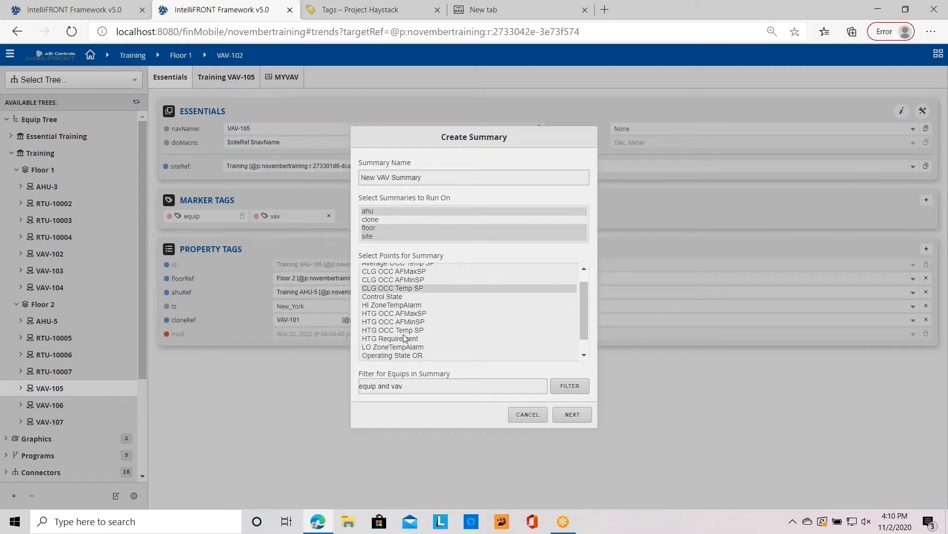
click(407, 330)
key(ctrl+minus)
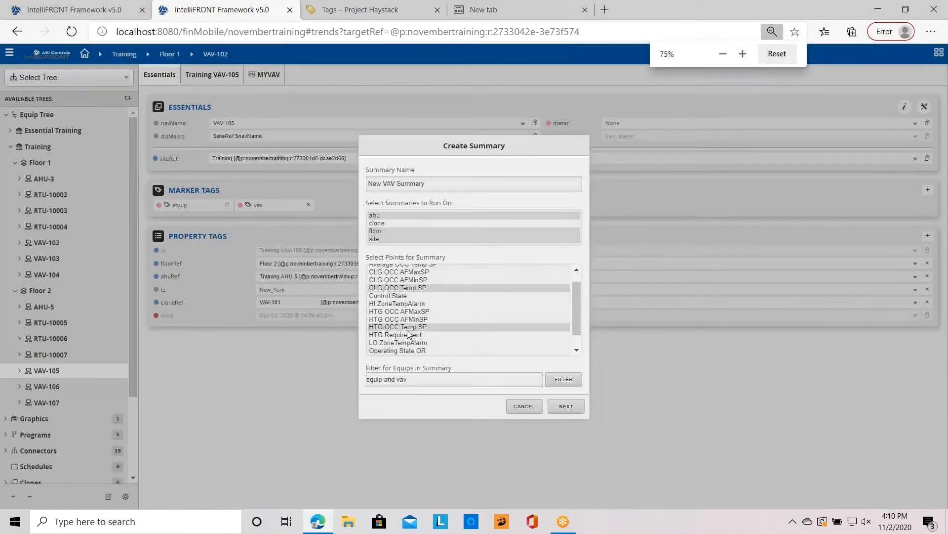
scroll(415, 322, down, 2)
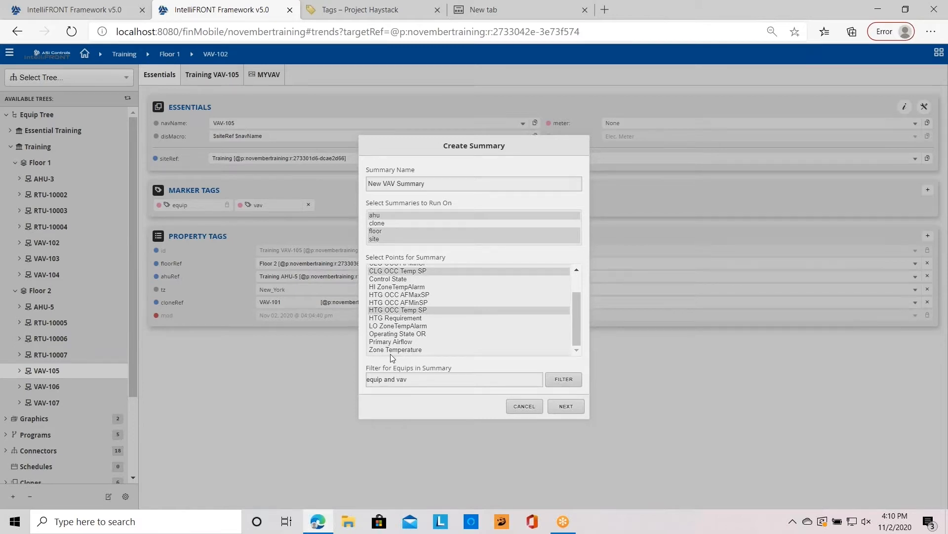
click(389, 351)
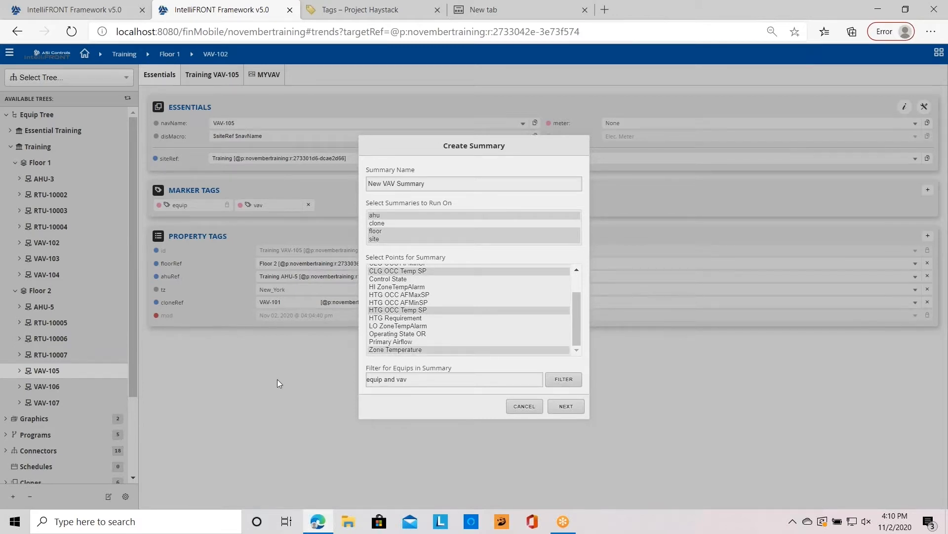
key(ctrl+plus)
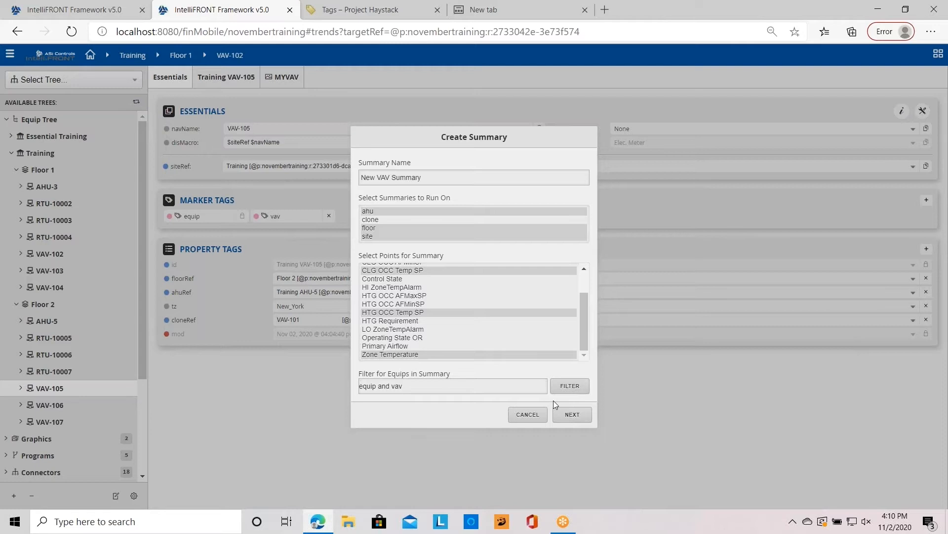
- Adjust the order numbers of Zone Temperature and CLG OCC Temp SP in the summary point order and apply the summary
click(565, 414)
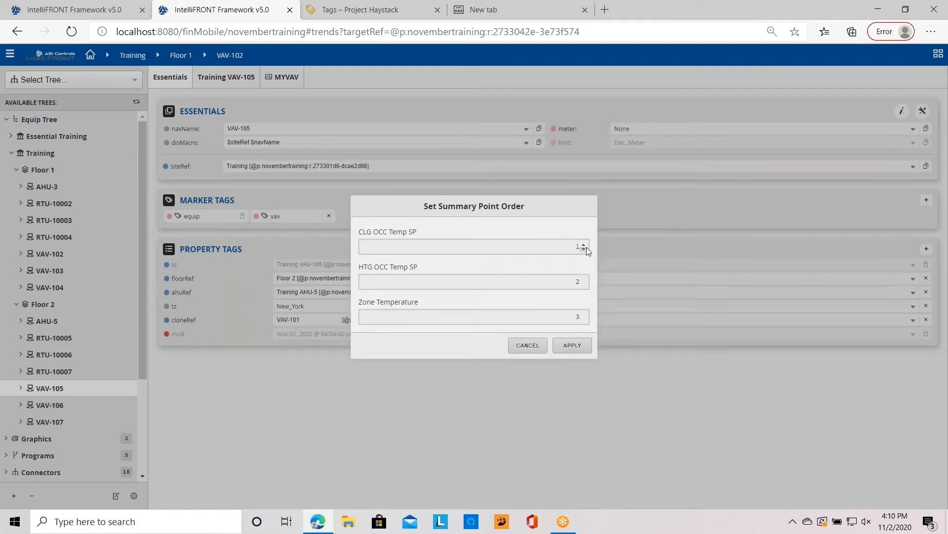
click(585, 315)
click(585, 320)
click(584, 244)
click(570, 345)
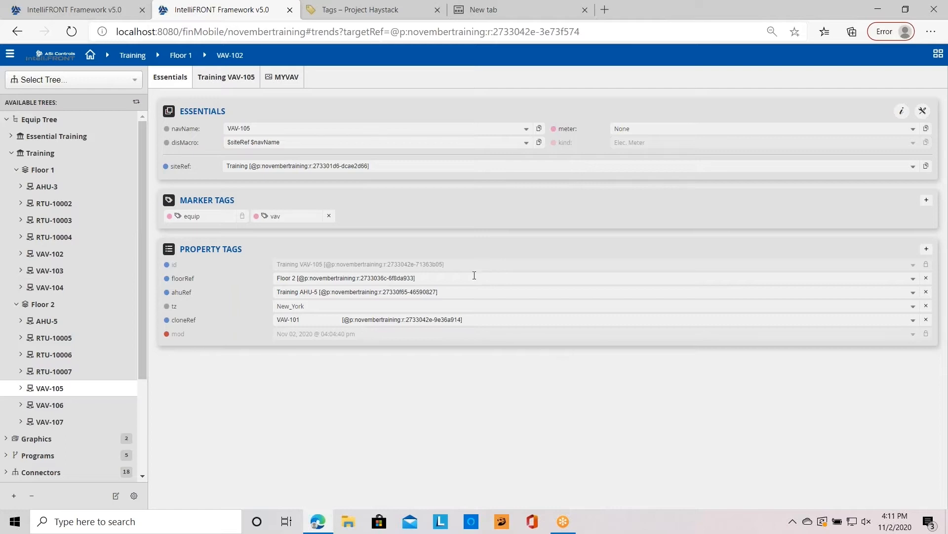
- Open the Summary app at the Training site level to list its summaries
click(9, 55)
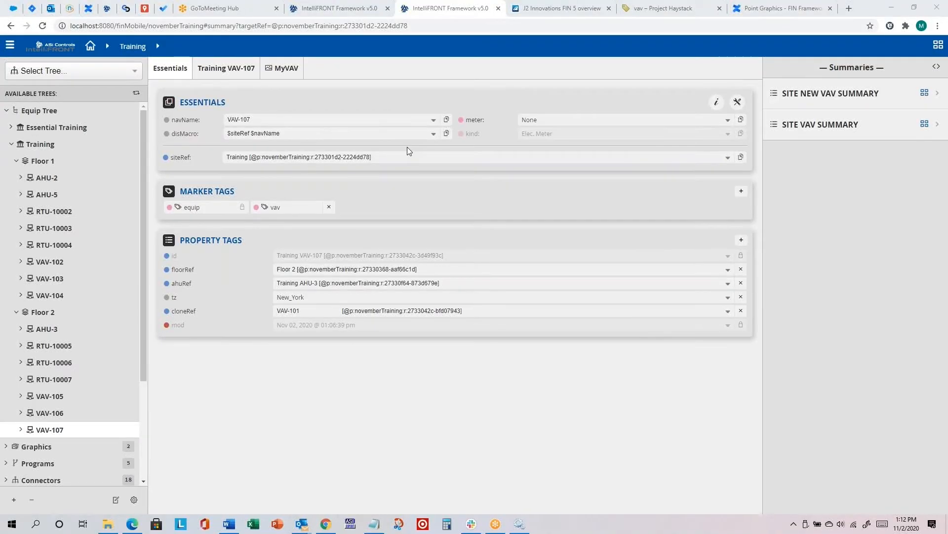
click(131, 45)
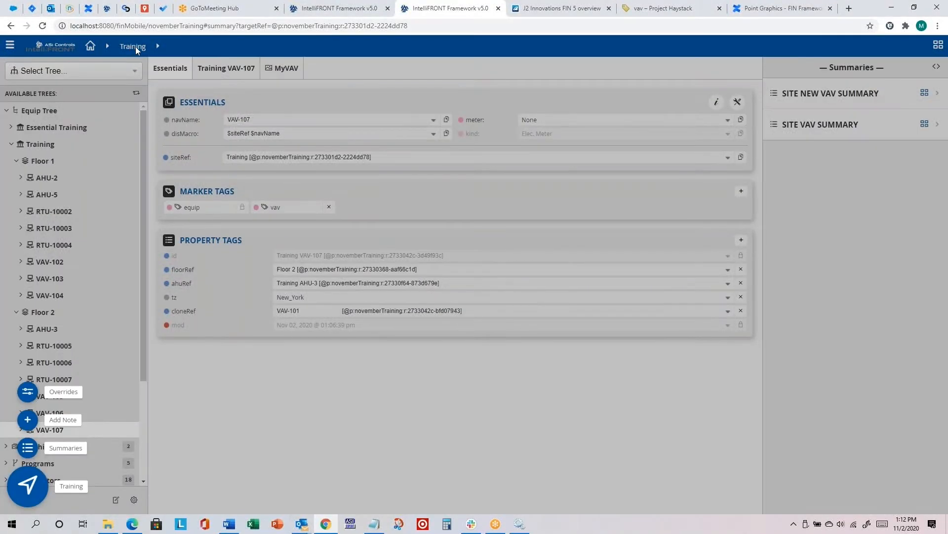
click(132, 47)
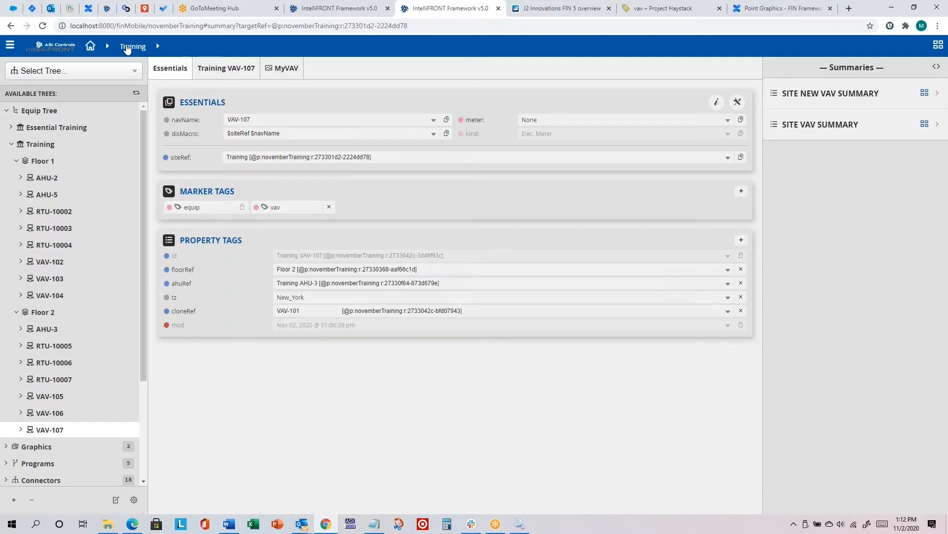
click(10, 48)
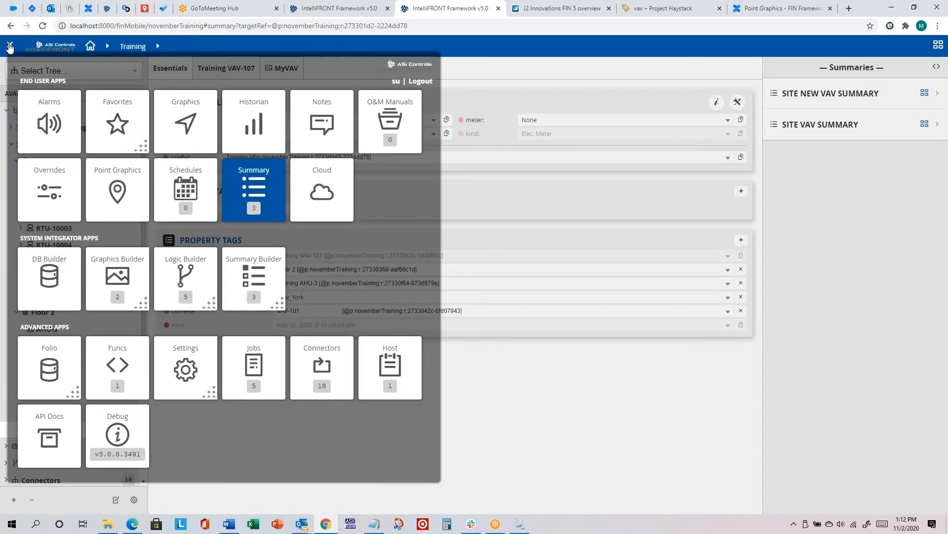
click(258, 182)
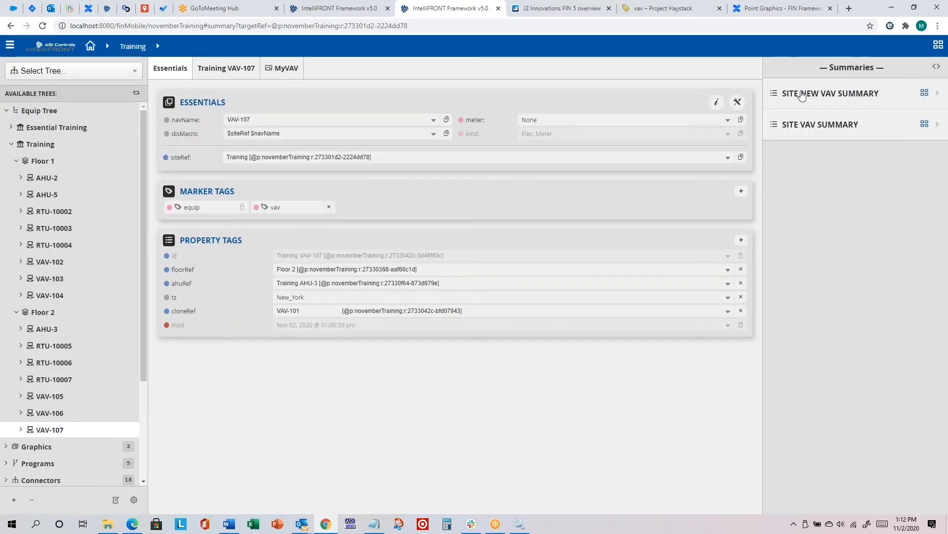
- Review Site New VAV Summary one point at a time, switching between CLG OCC Temp SP, HTG OCC Temp SP and Zone Temperature
click(853, 99)
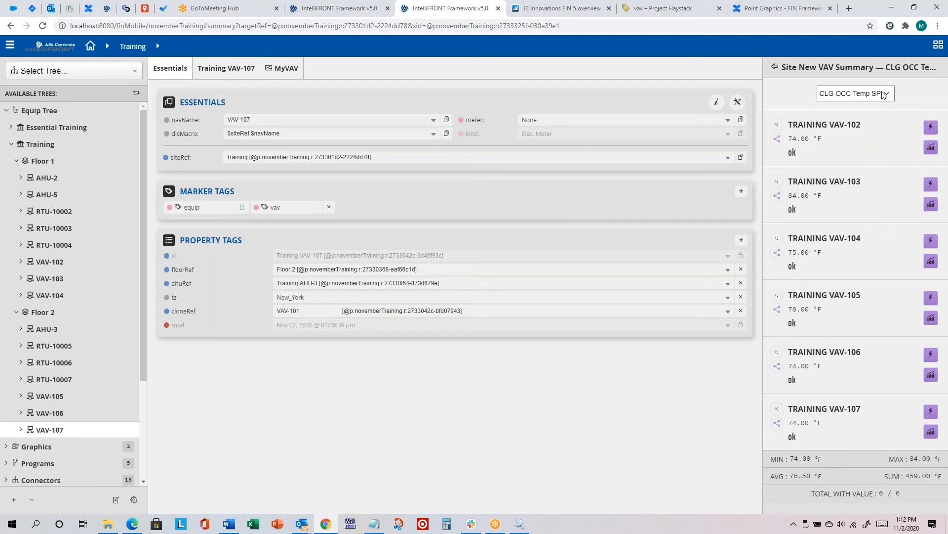
click(884, 96)
click(877, 127)
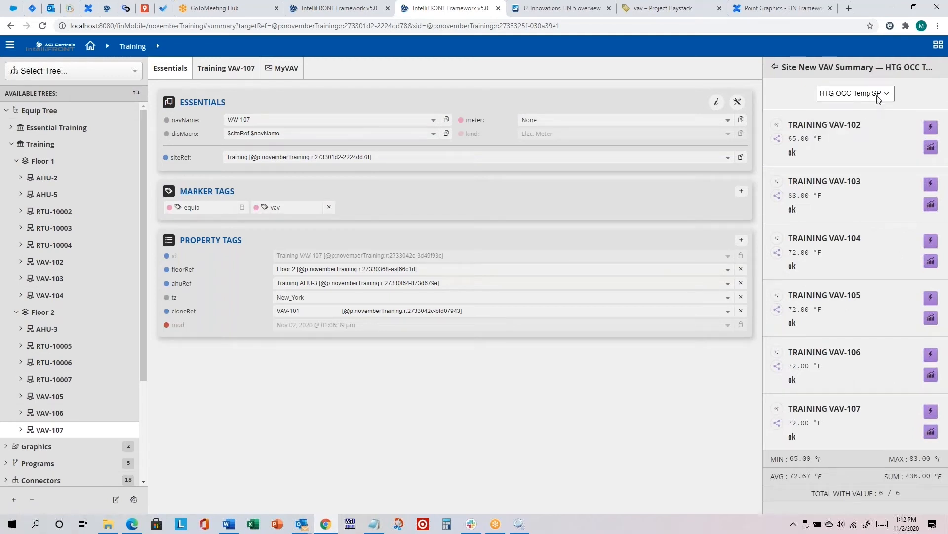
click(879, 96)
click(874, 142)
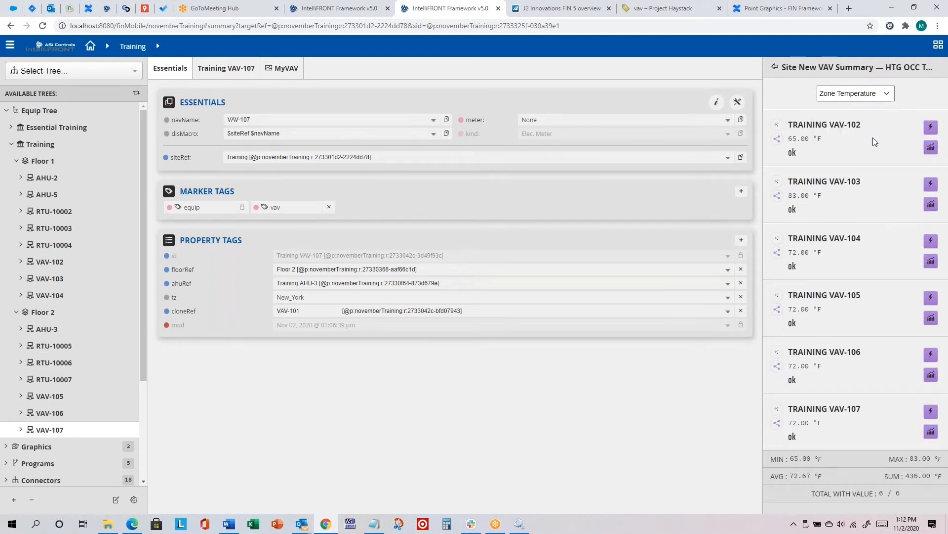
click(873, 96)
click(863, 108)
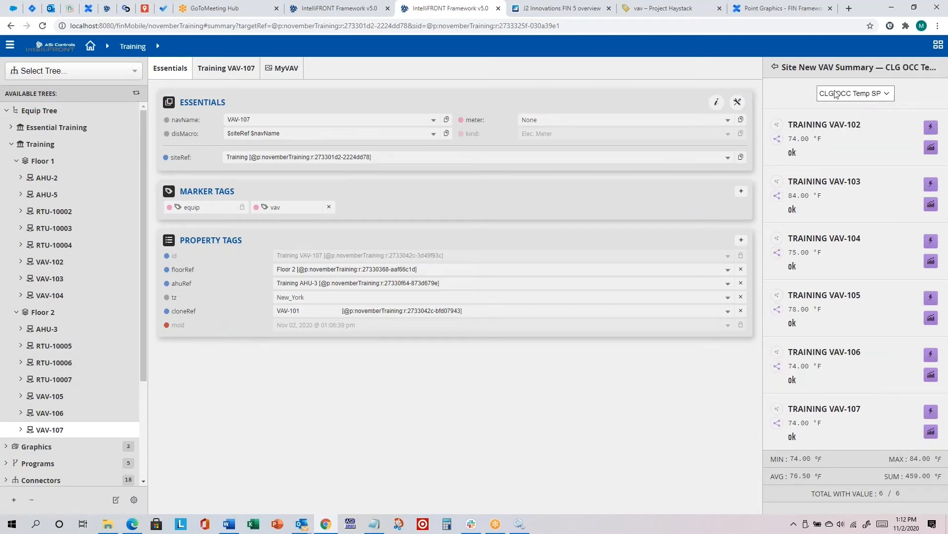
- Show Site New VAV Summary as a table and sort it by Zone Temperature in both directions and by CLG OCC Temp SP
click(776, 69)
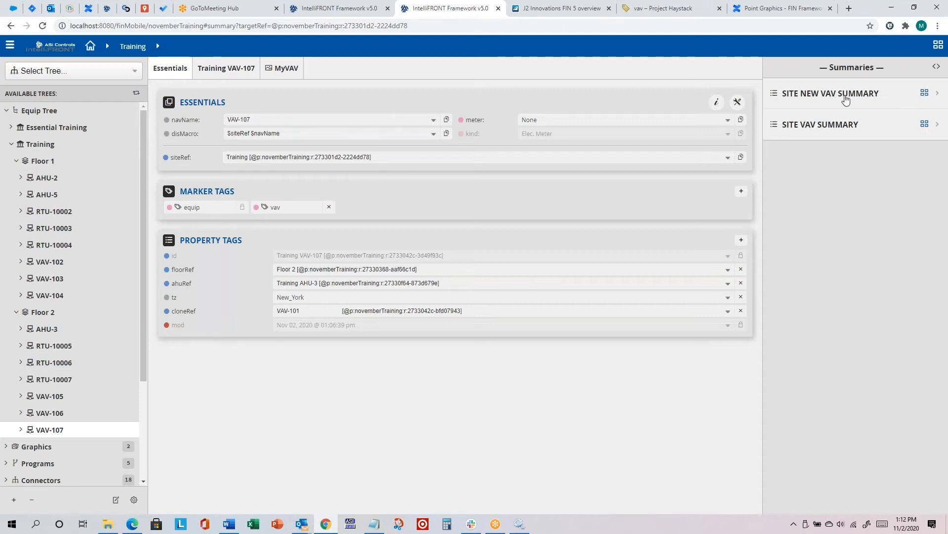
click(926, 94)
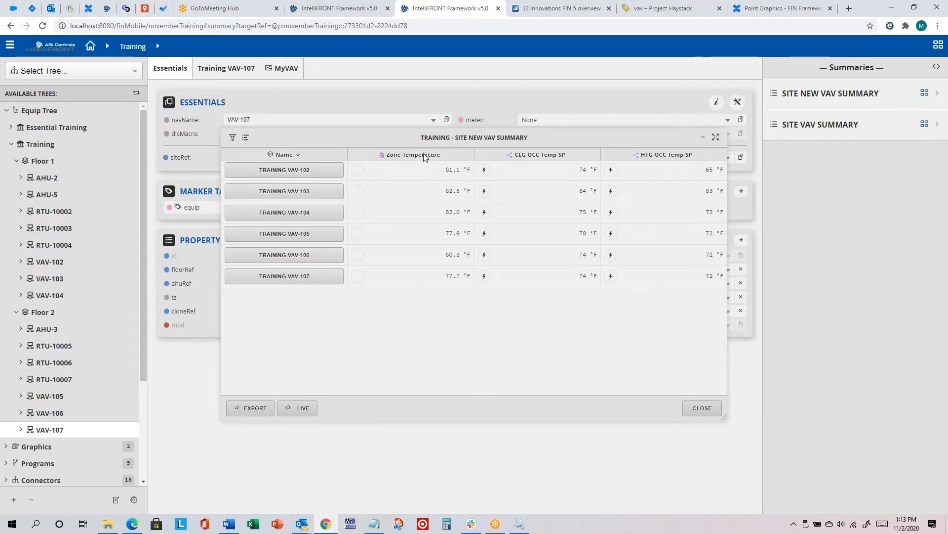
click(403, 155)
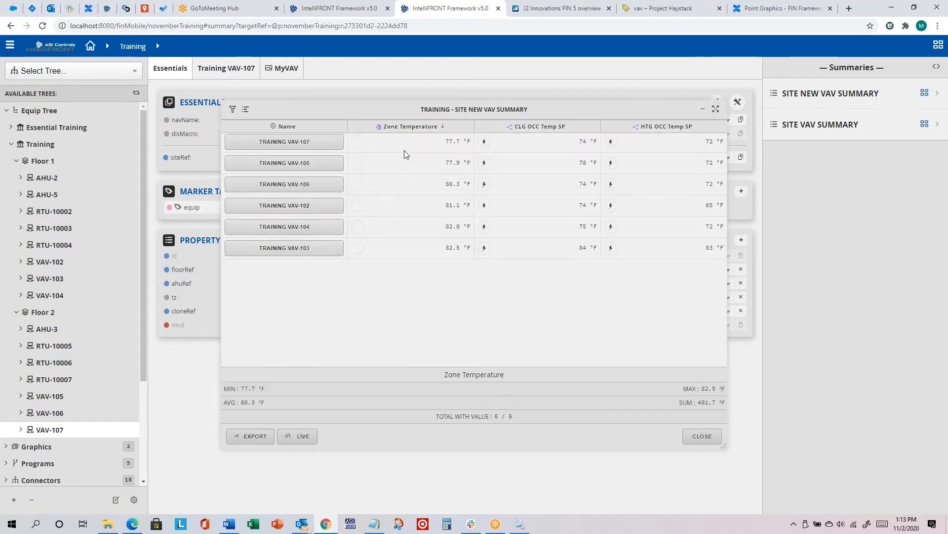
click(414, 127)
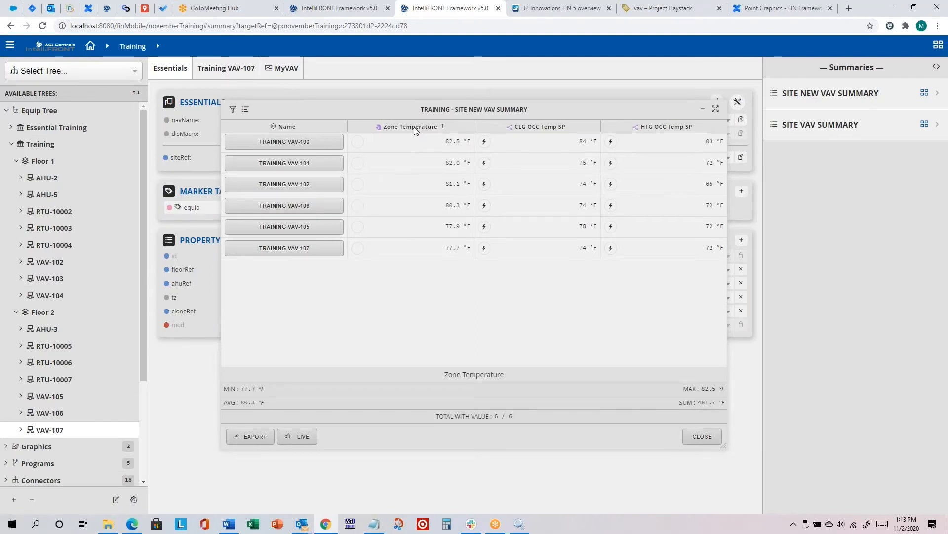
click(414, 126)
click(532, 126)
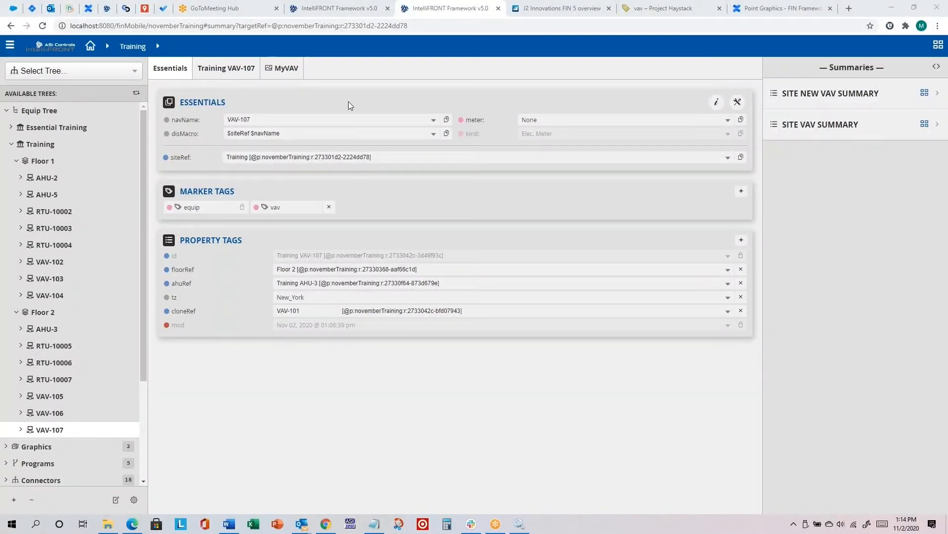
- Reopen the Site New VAV Summary table and compare its rows sorted by Zone Temperature, CLG OCC Temp SP, HTG OCC Temp SP and Name
click(925, 94)
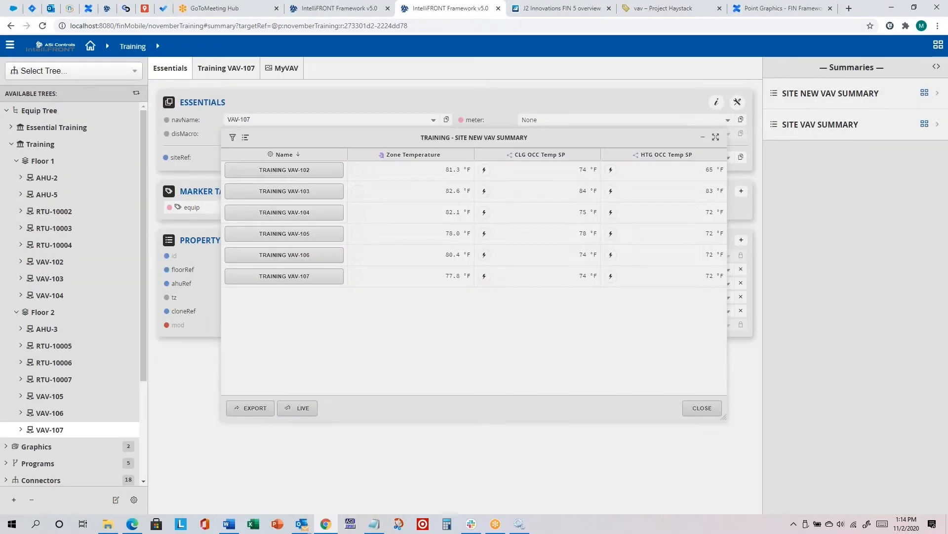
click(417, 155)
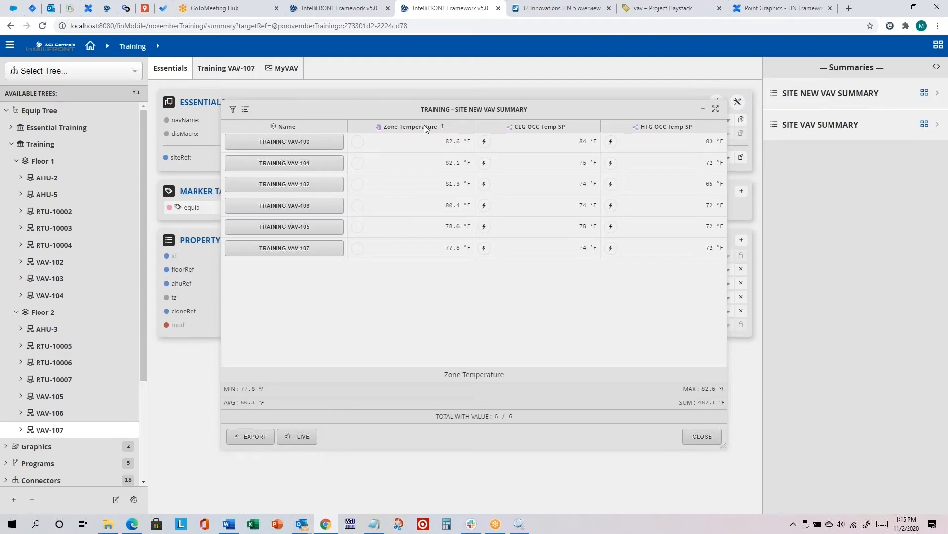
click(424, 124)
click(564, 126)
click(655, 126)
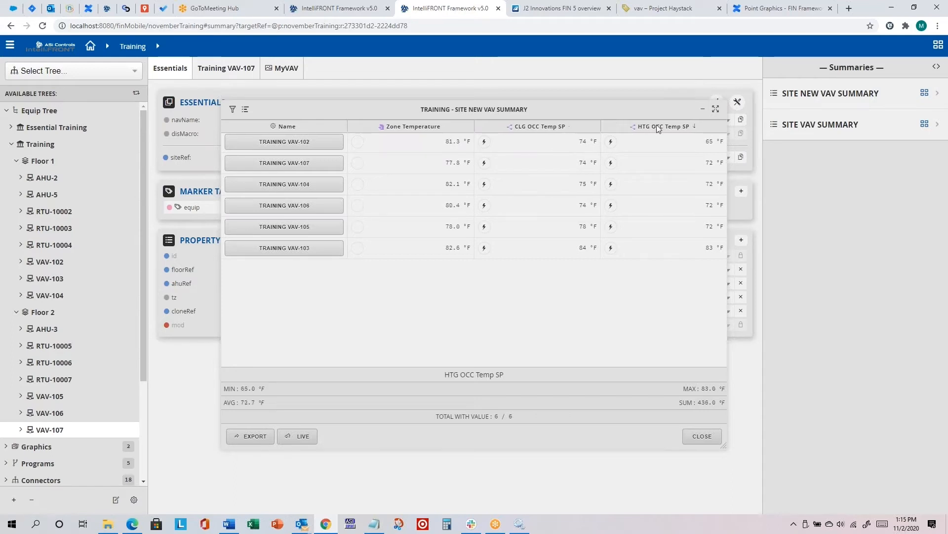
click(311, 127)
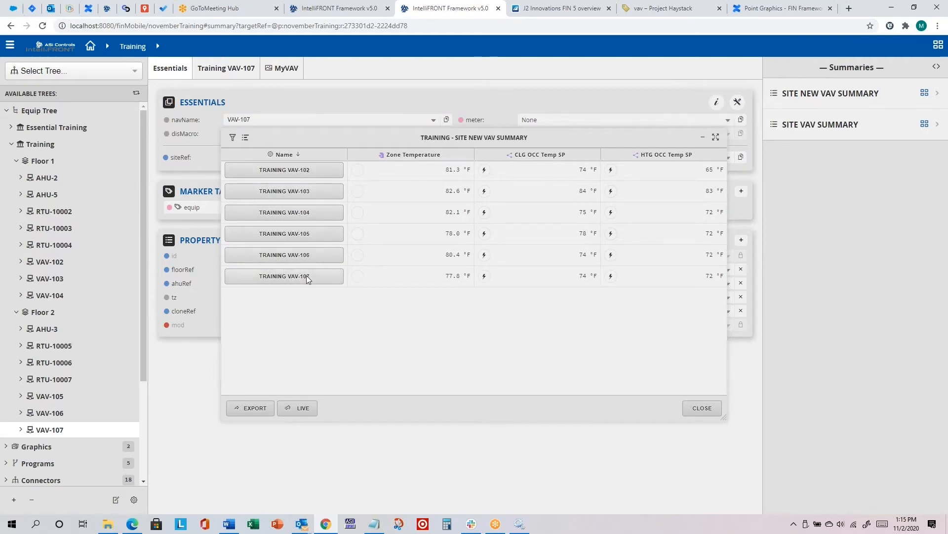
- Navigate from the summary table to the Training VAV-102 graphic and minimize the table to view it
click(283, 171)
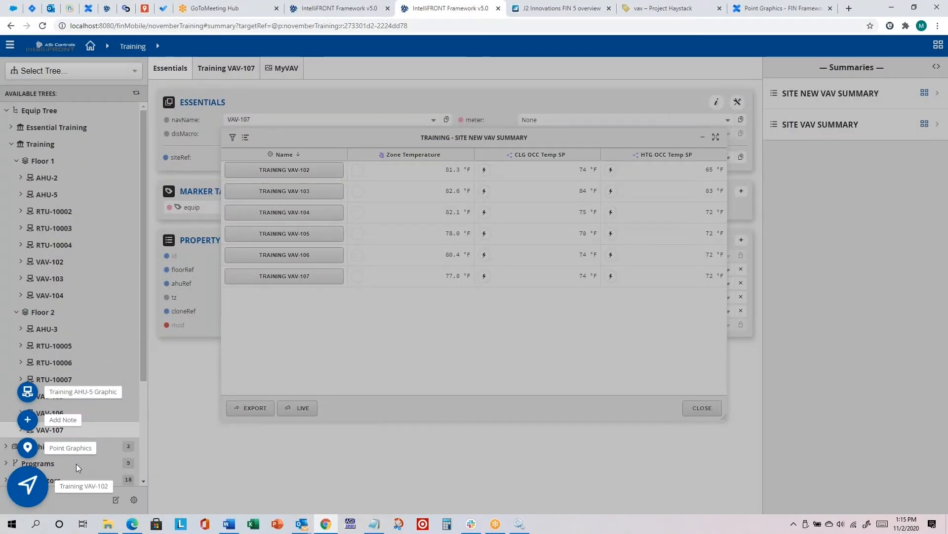
click(27, 489)
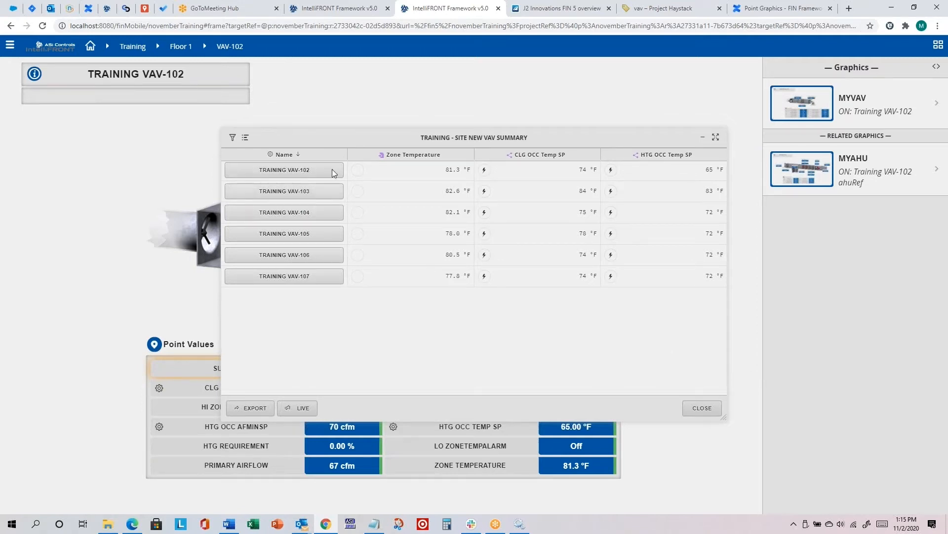
click(702, 137)
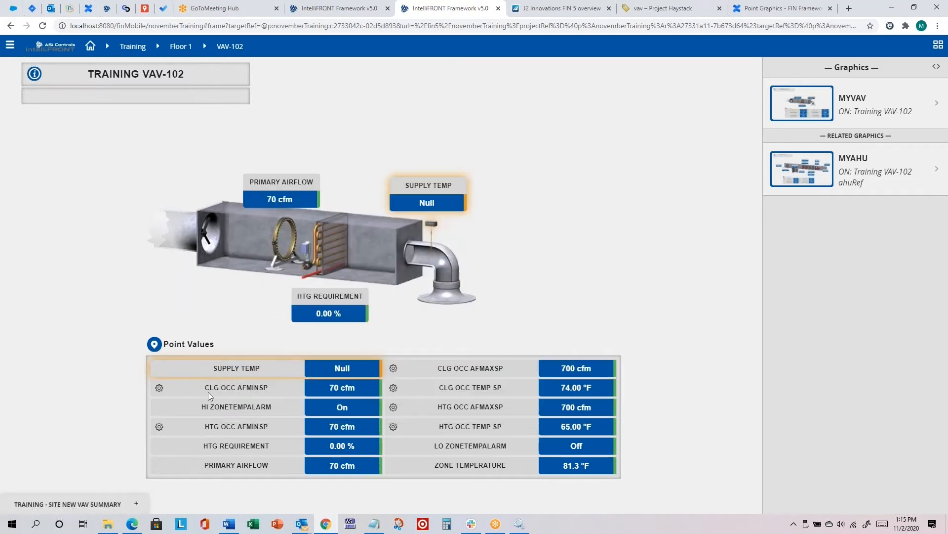
- Restore the minimized summary table and navigate from it to the Training VAV-104 graphic
click(137, 504)
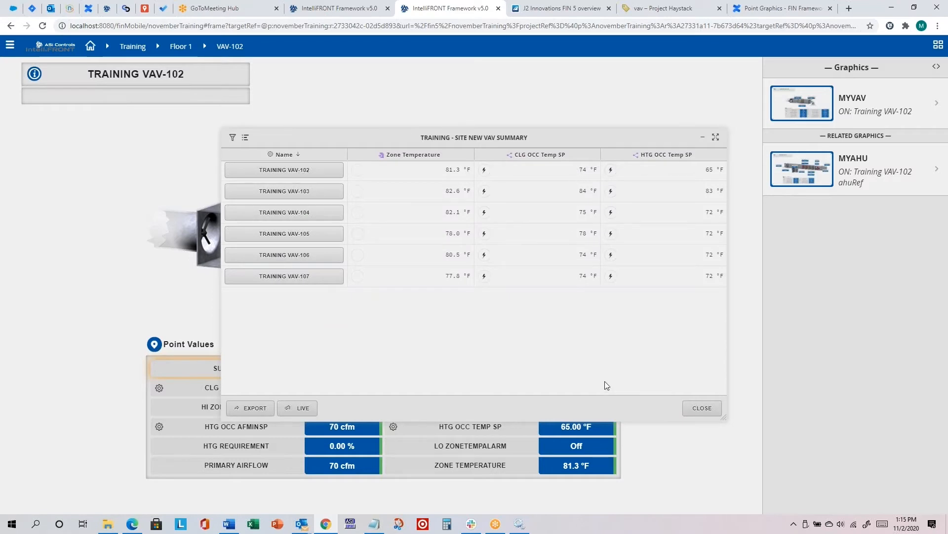
click(303, 213)
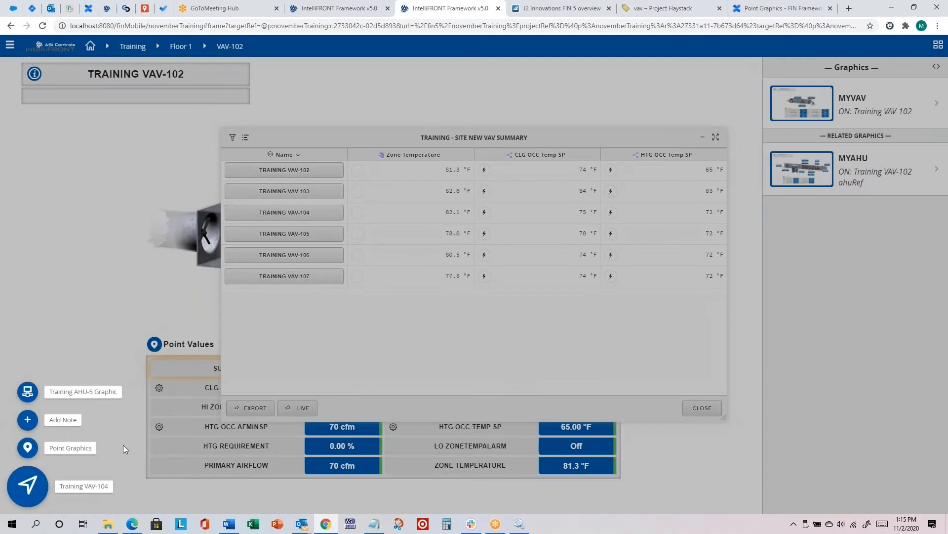
click(30, 489)
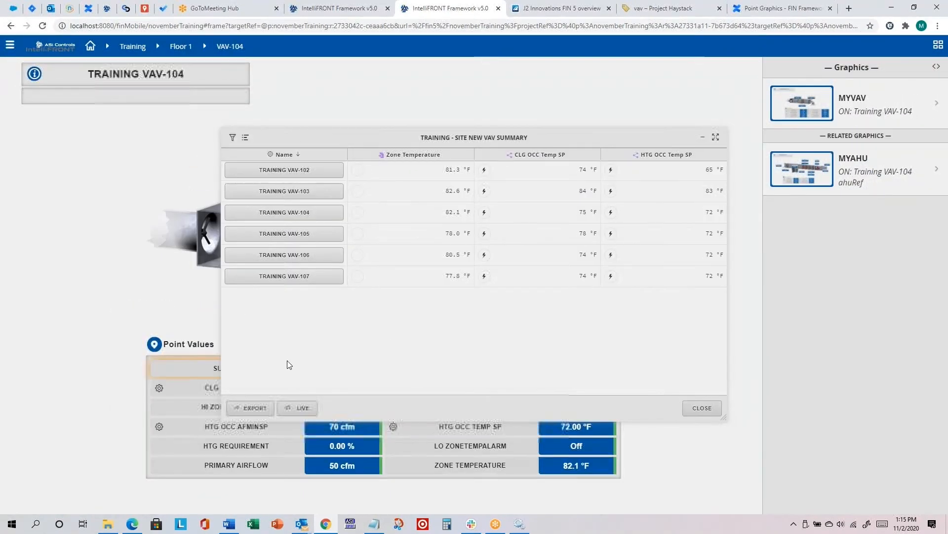
- View the Training VAV-104 graphic without the Site New VAV Summary table in the way, then restore the table and close it
click(704, 138)
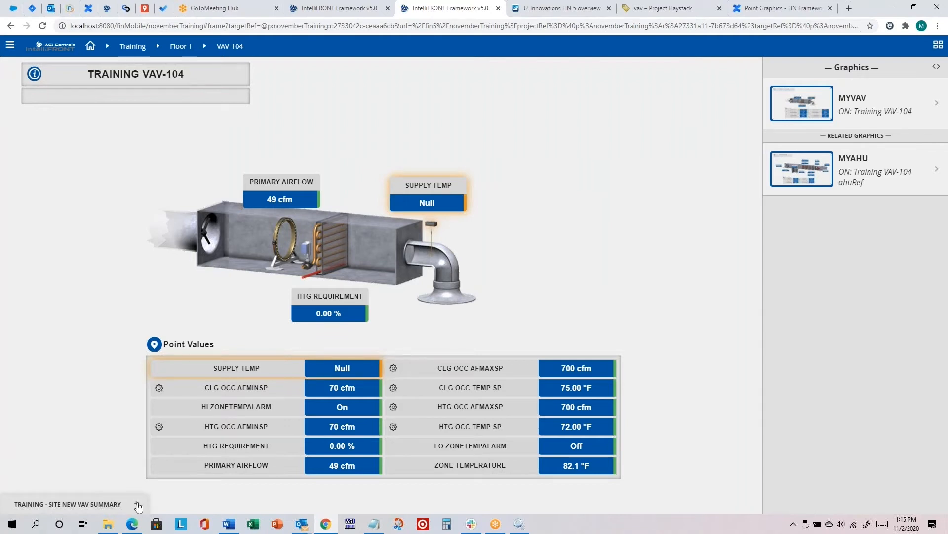
click(138, 504)
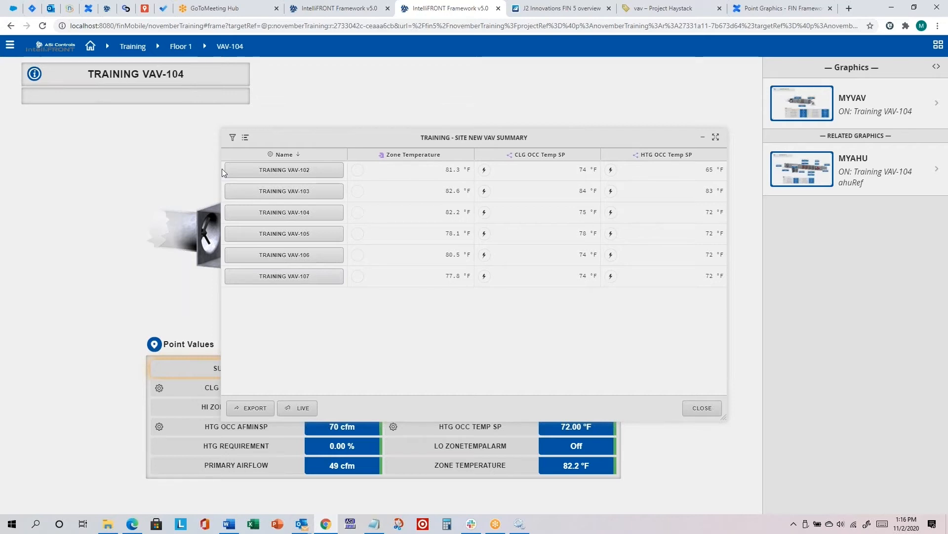
click(703, 408)
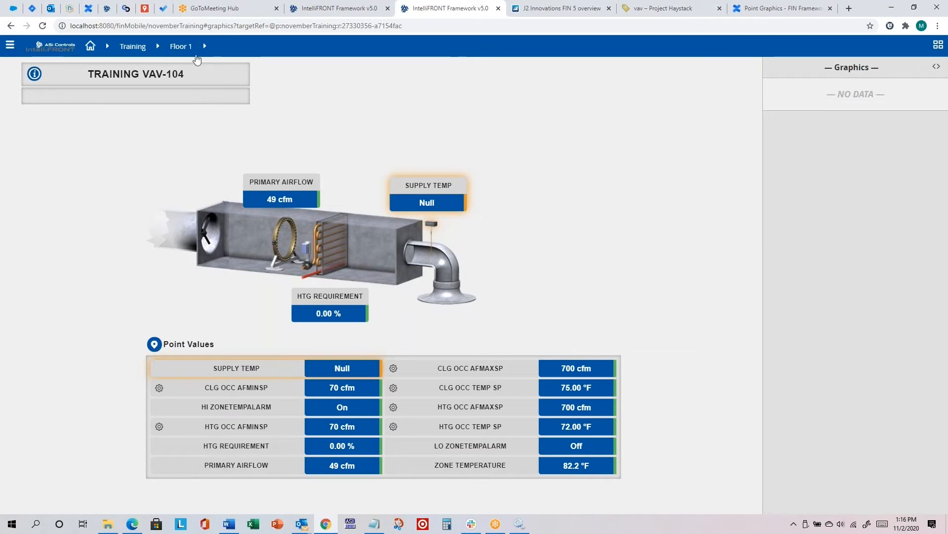
- Open the Floor New VAV Summary for Floor 1 as a table and sort its rows by HTG OCC Temp SP
click(10, 47)
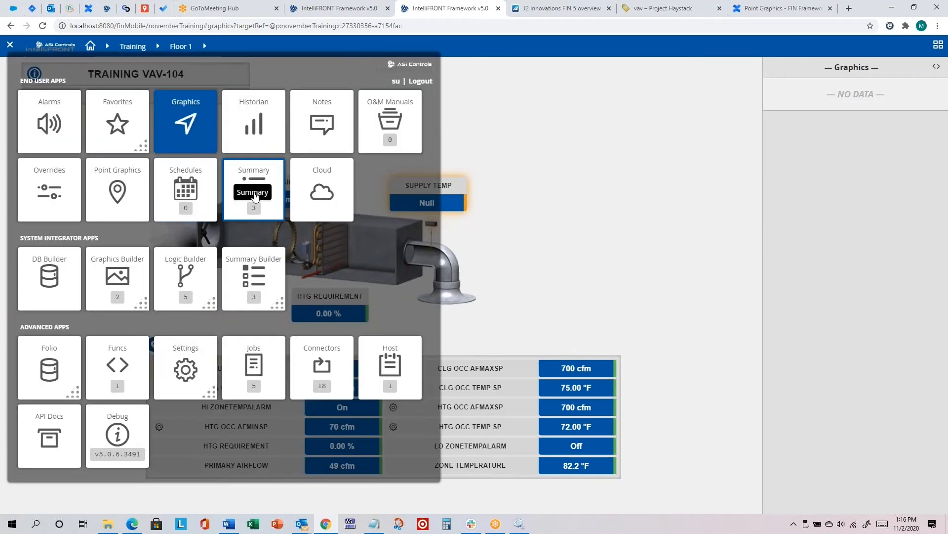
click(252, 193)
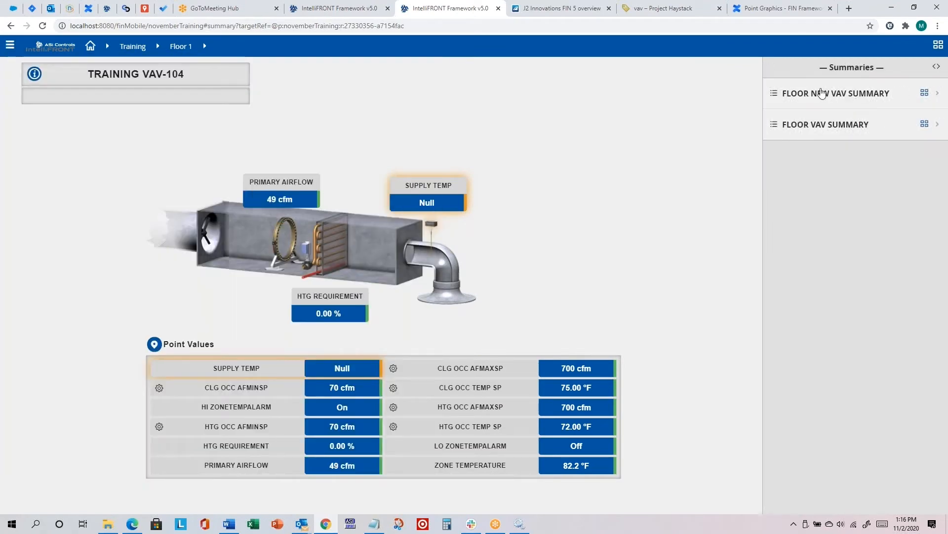
click(925, 93)
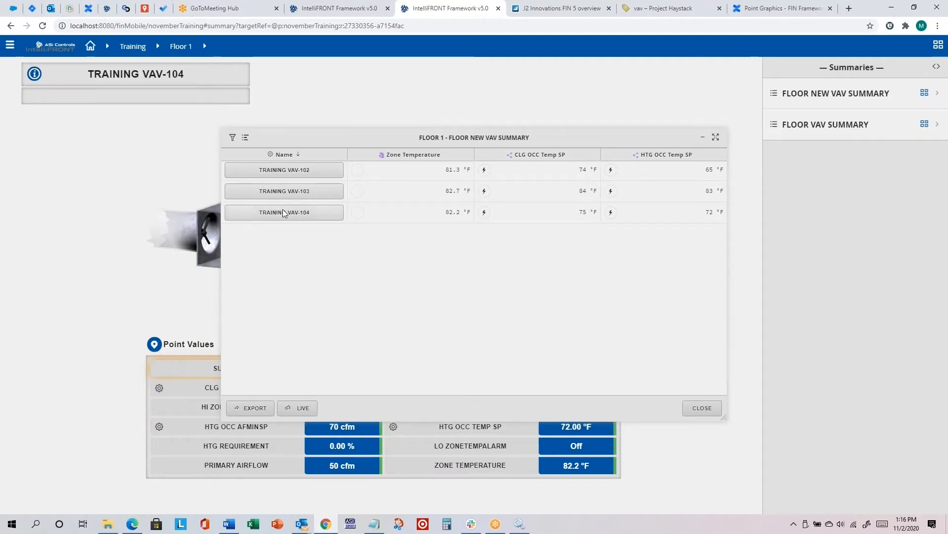
click(440, 155)
click(593, 125)
click(635, 128)
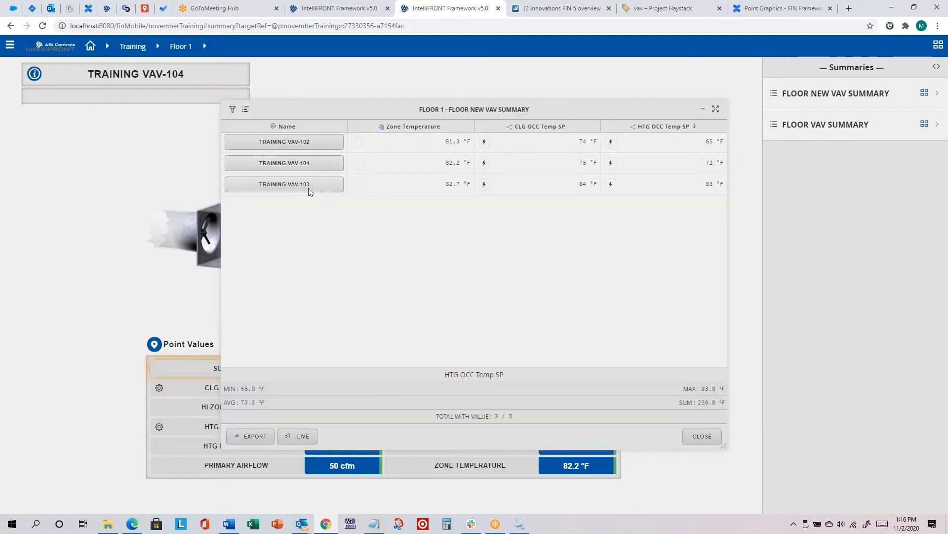
- Navigate from the Floor 1 summary table to the Training VAV-103 graphic and minimize the table
click(33, 485)
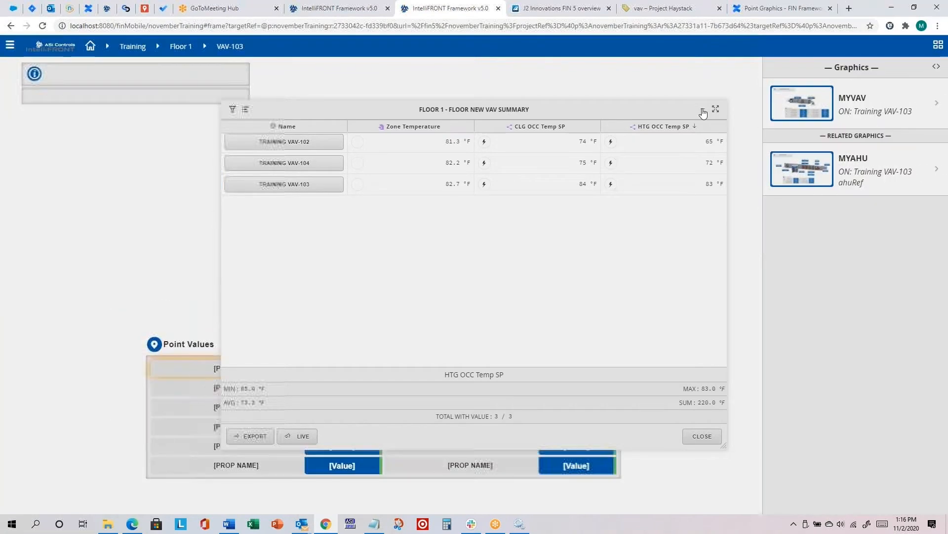
click(702, 109)
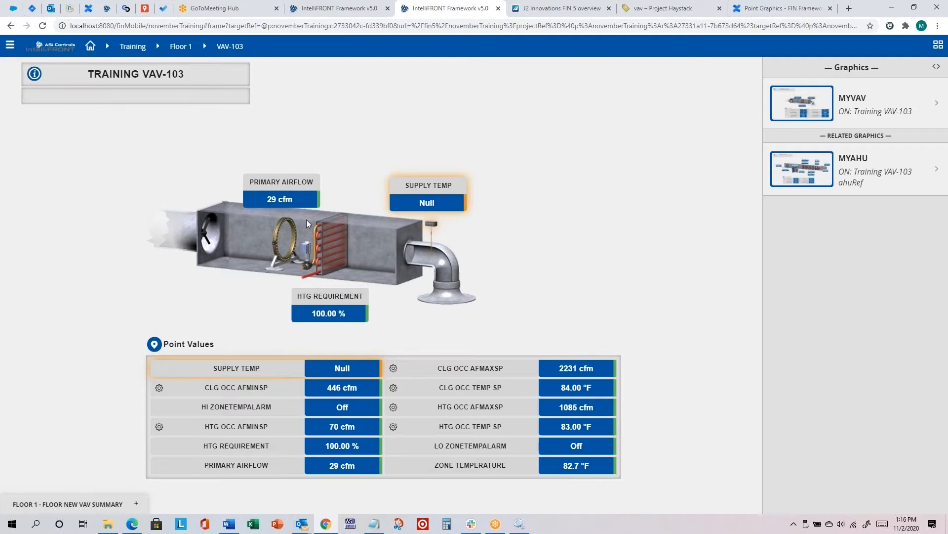
- Navigate to AHU-5 on Floor 1, list its summaries and view the CLG OCC Temp SP values in the AHU New VAV Summary
click(205, 47)
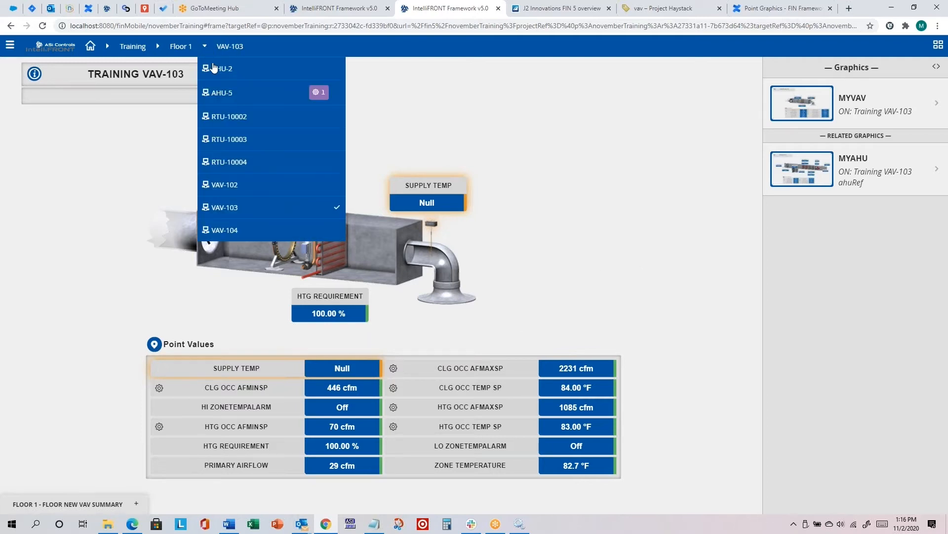
click(231, 92)
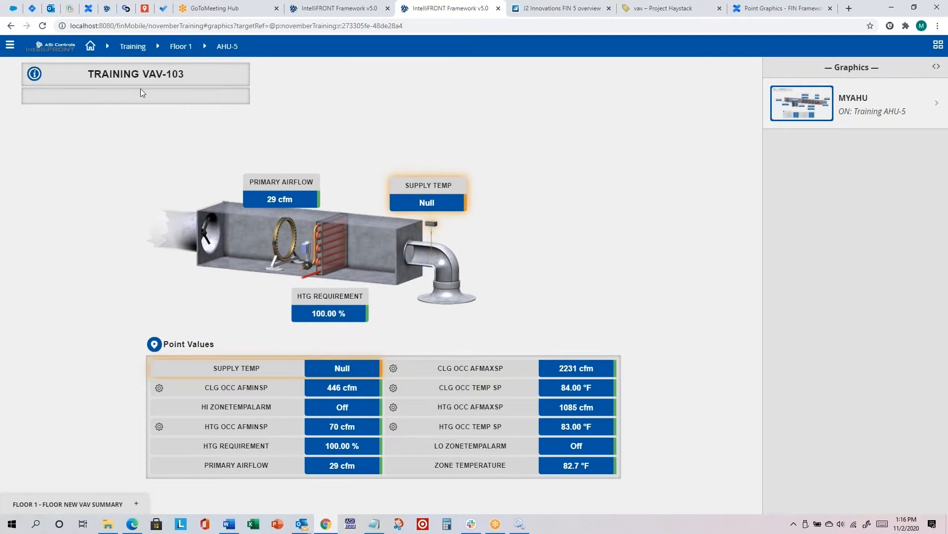
click(9, 46)
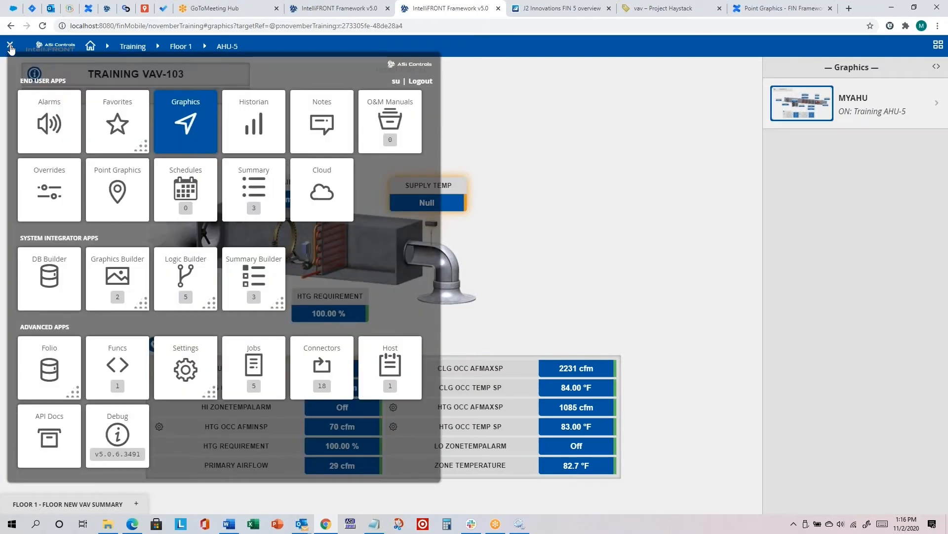
click(254, 187)
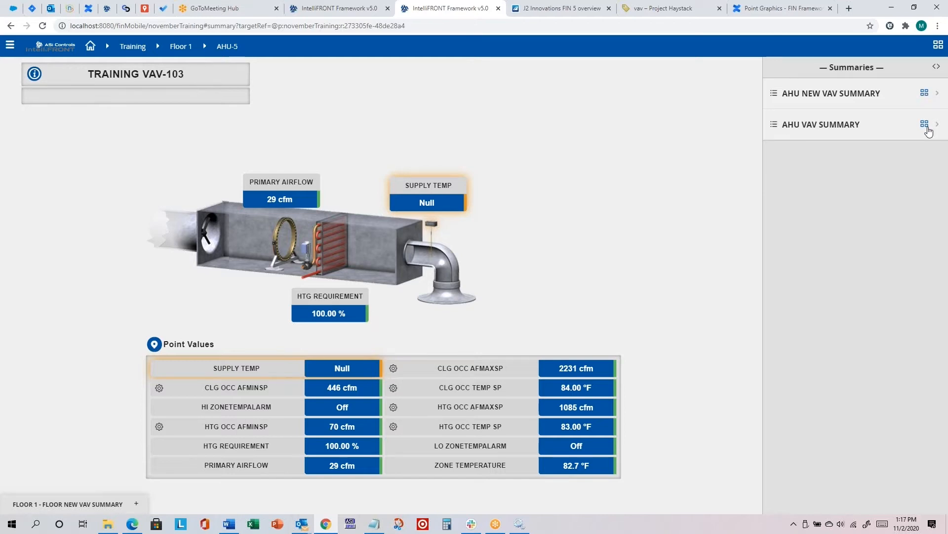
click(925, 93)
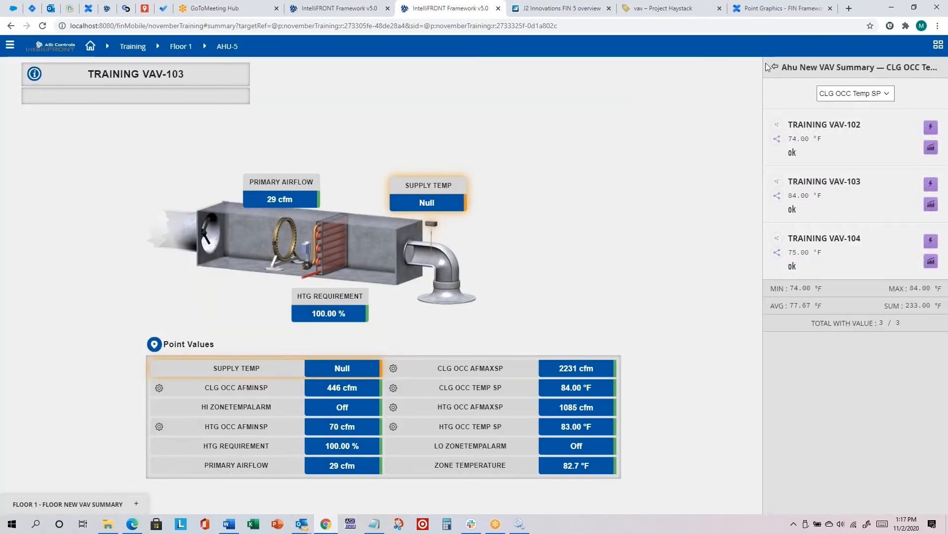
click(779, 67)
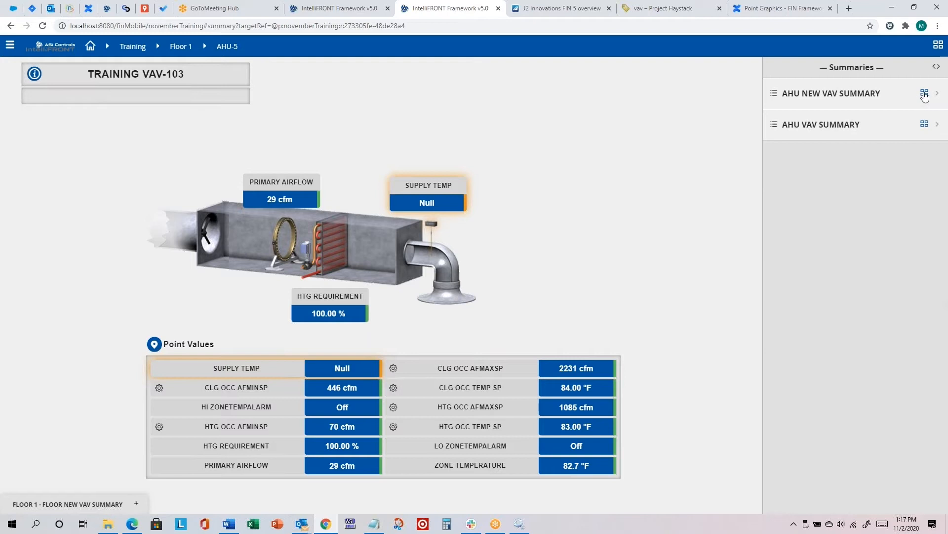
click(847, 97)
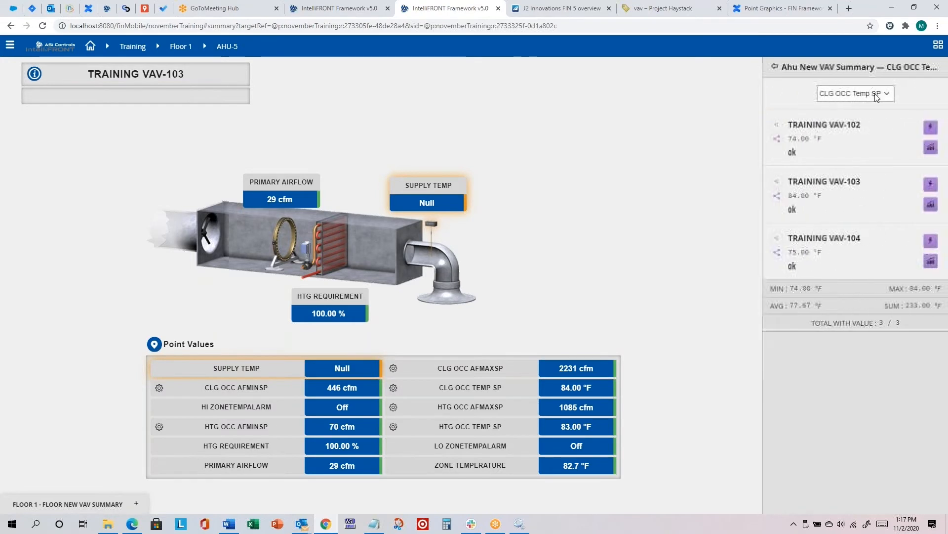
click(777, 67)
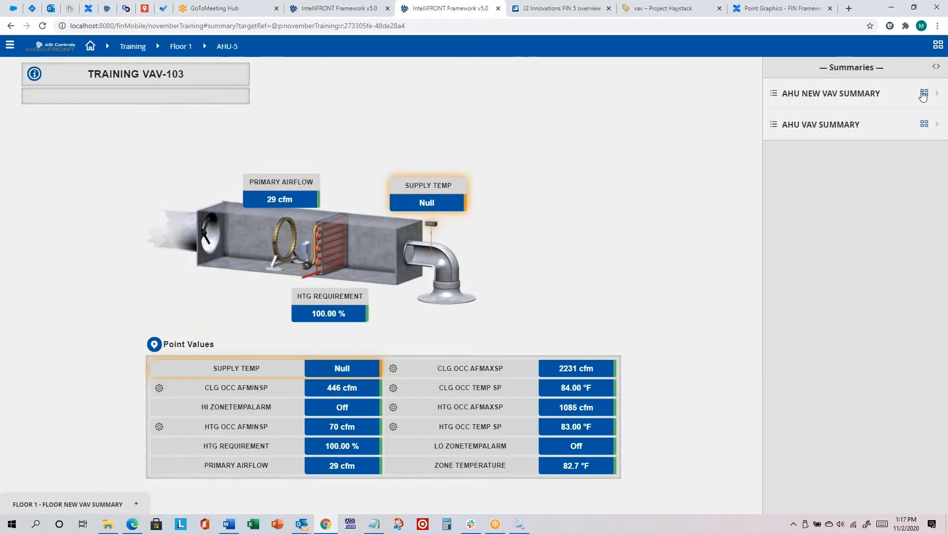
- Close the leftover Floor 1 summary table, show AHU-5's AHU New VAV Summary as a table and sort it by HTG OCC Temp SP
click(139, 504)
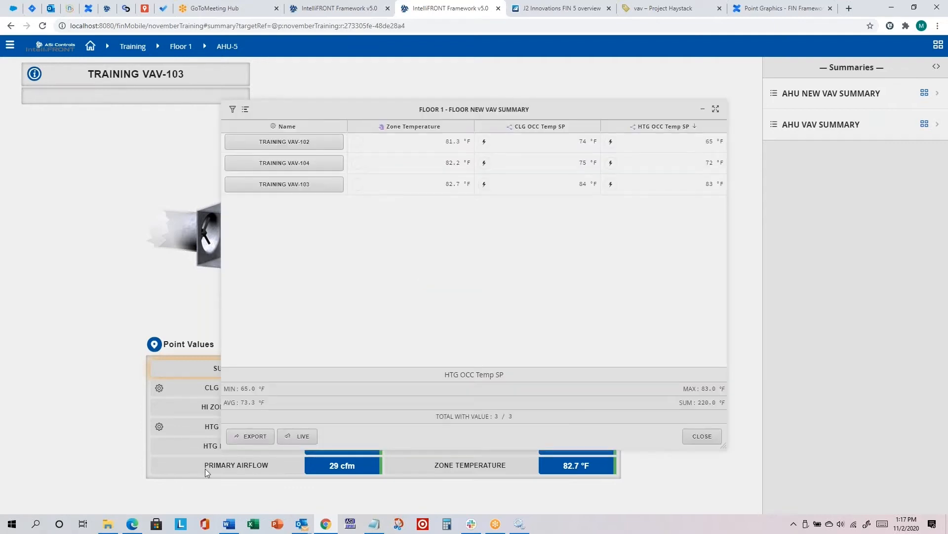
click(701, 437)
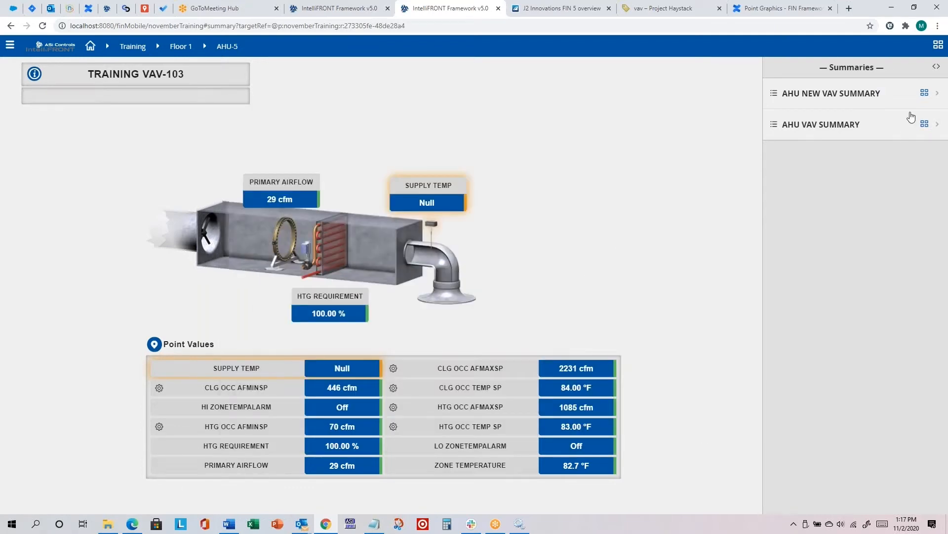
click(925, 96)
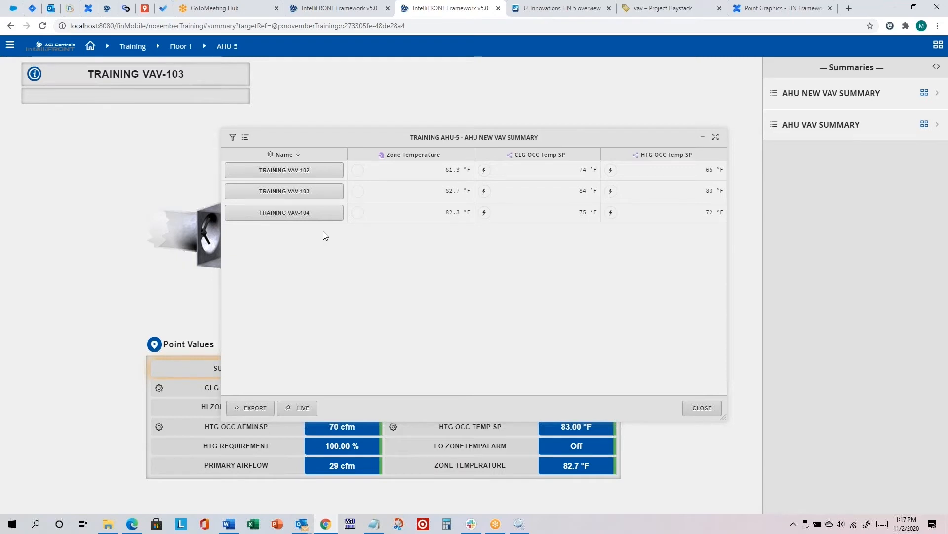
click(680, 152)
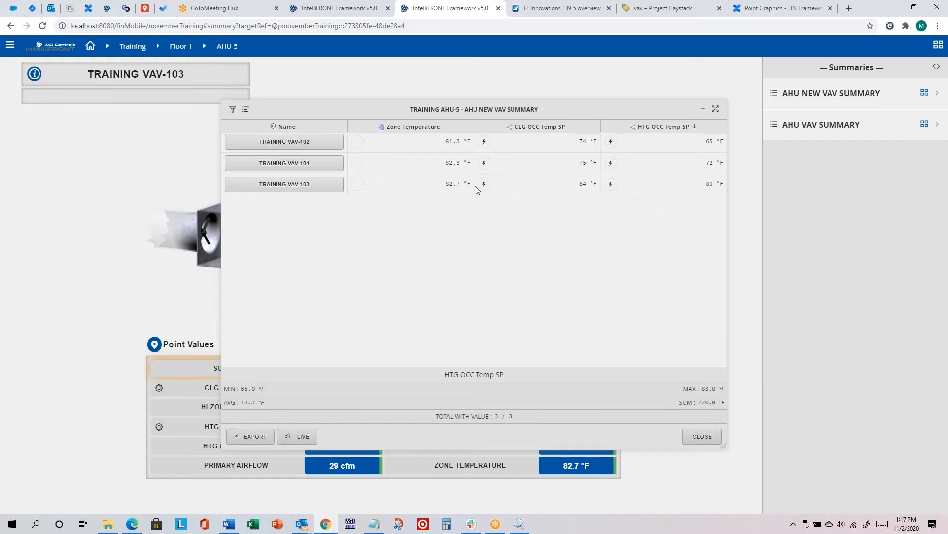
- Set the default HTG OCC Temp SP of Training VAV-102 to 67 from the AHU New VAV Summary table
click(611, 143)
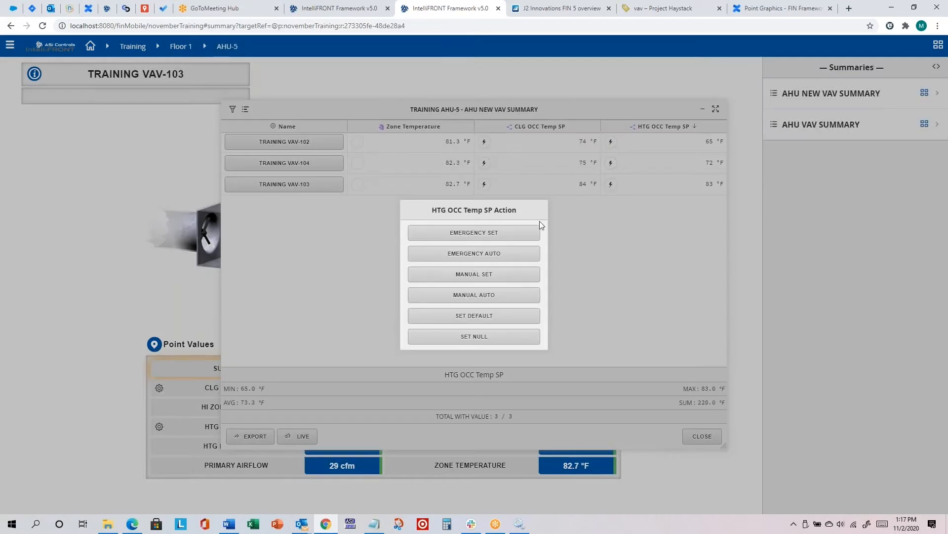
click(474, 316)
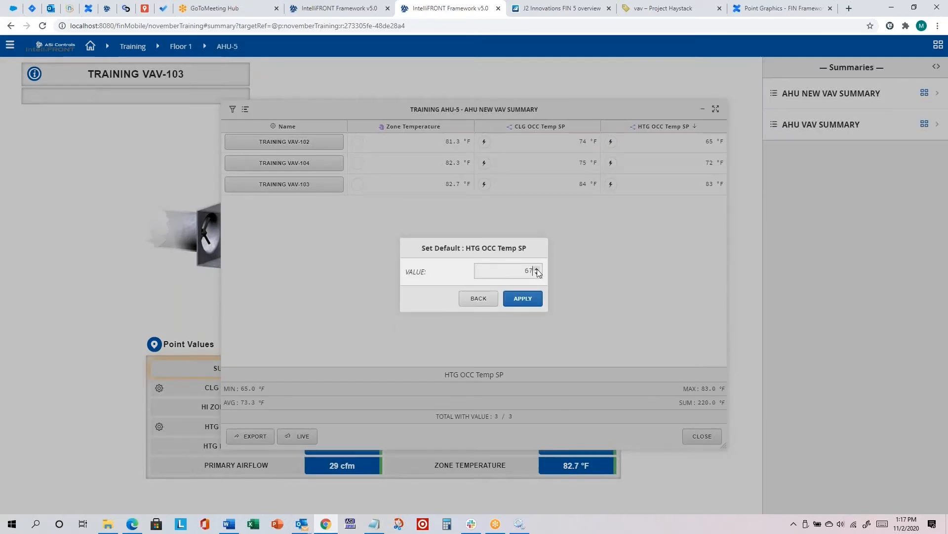
click(522, 298)
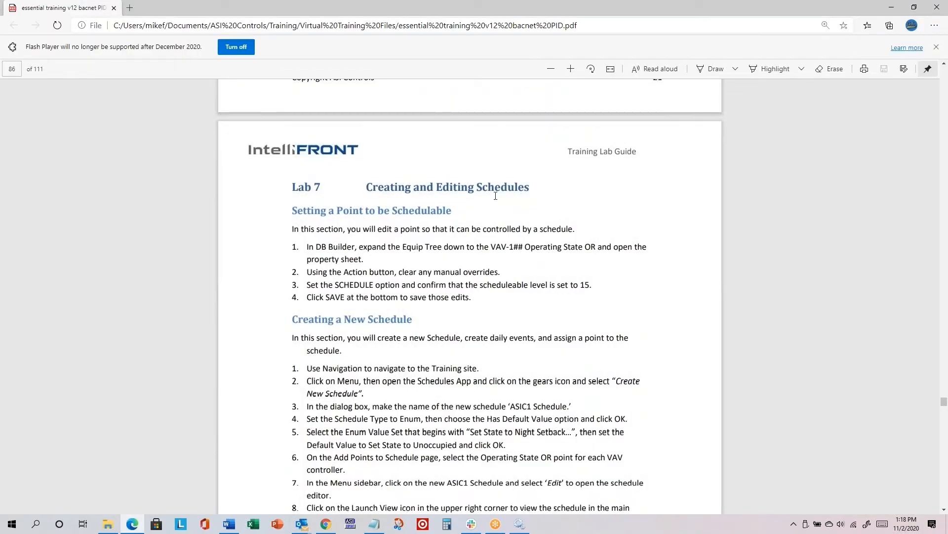
- Read the Lab 7 page of the training guide PDF and select the whole Setting a Point to be Schedulable section
scroll(495, 195, down, 2)
scroll(396, 202, up, 2)
drag(289, 209, 500, 300)
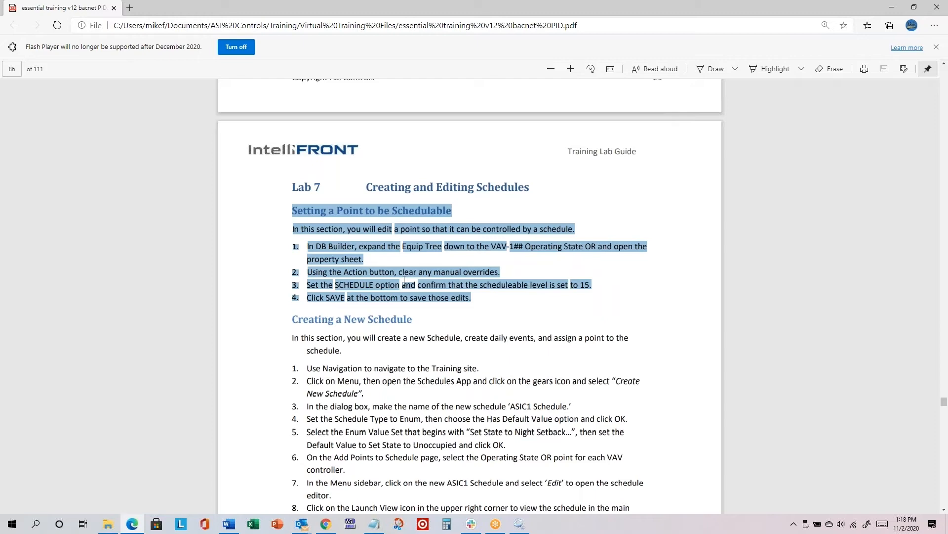
- Switch back to IntelliFRONT and, in DB Builder, open the Operating State OR point of VAV-102 under Training, Floor 1 in the Equip Tree
key(alt+Tab)
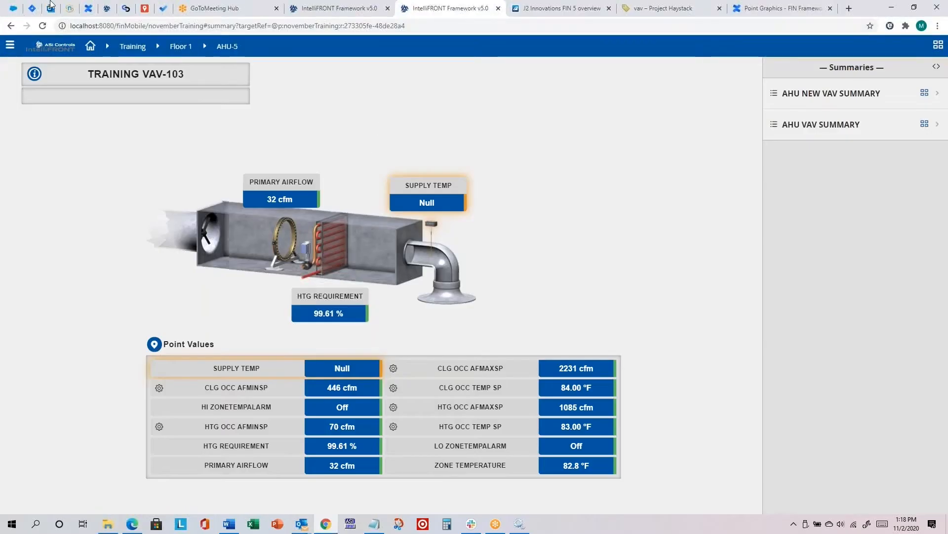
click(9, 47)
click(44, 258)
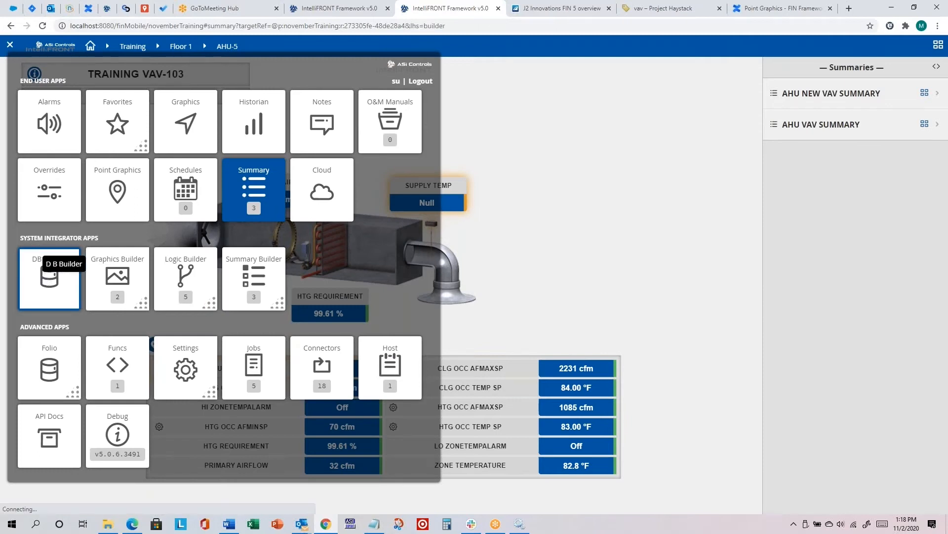
click(6, 112)
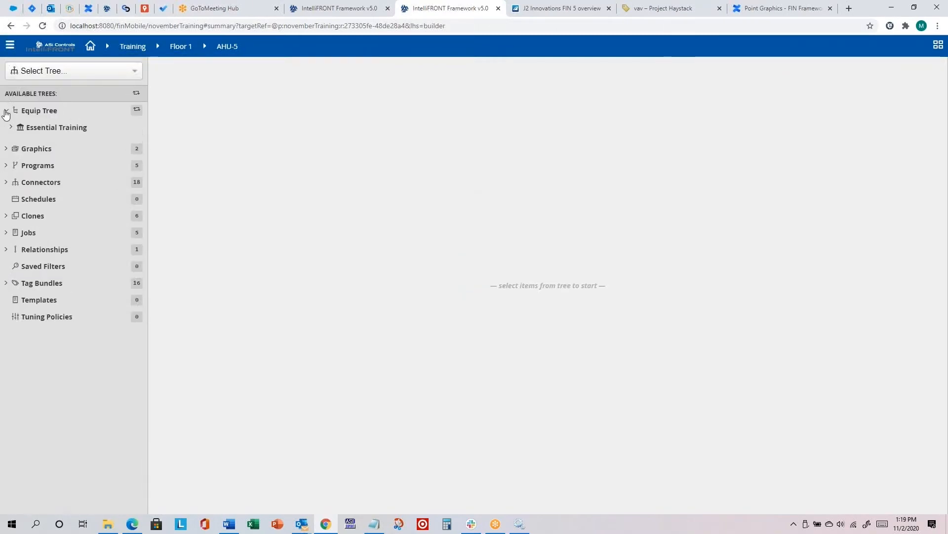
click(11, 144)
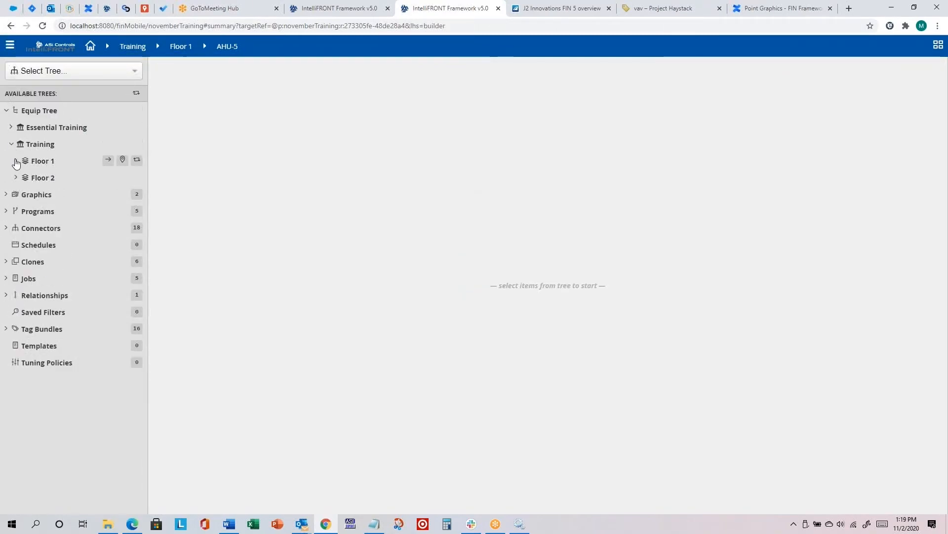
click(16, 161)
click(21, 262)
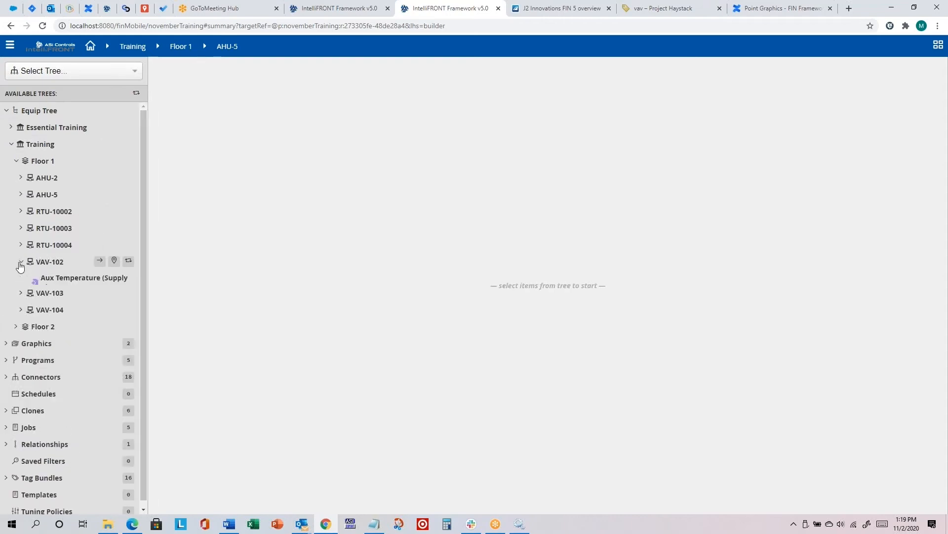
scroll(62, 346, down, 2)
click(79, 398)
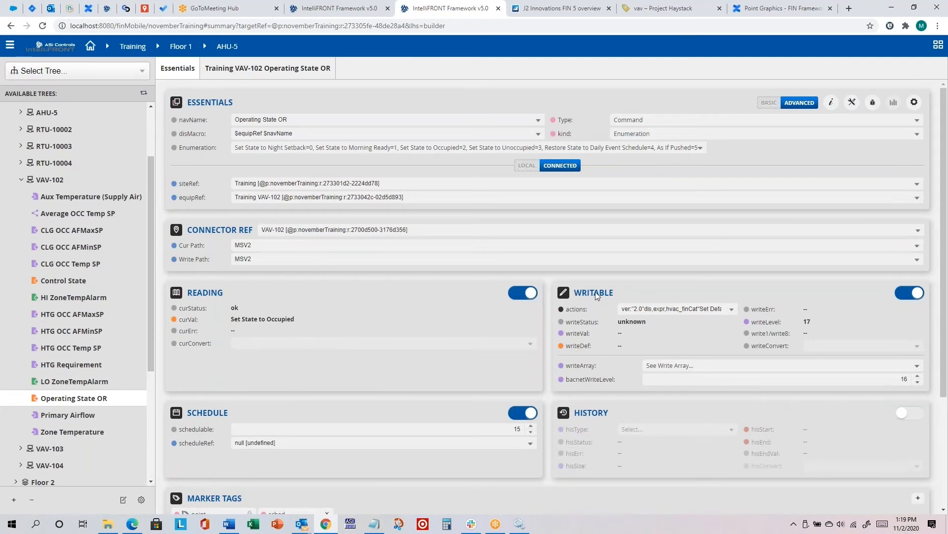
- Examine the Operating State OR point's writable, schedule and tag settings and compare them with the Lab 7 instructions in the training guide PDF
scroll(471, 351, down, 2)
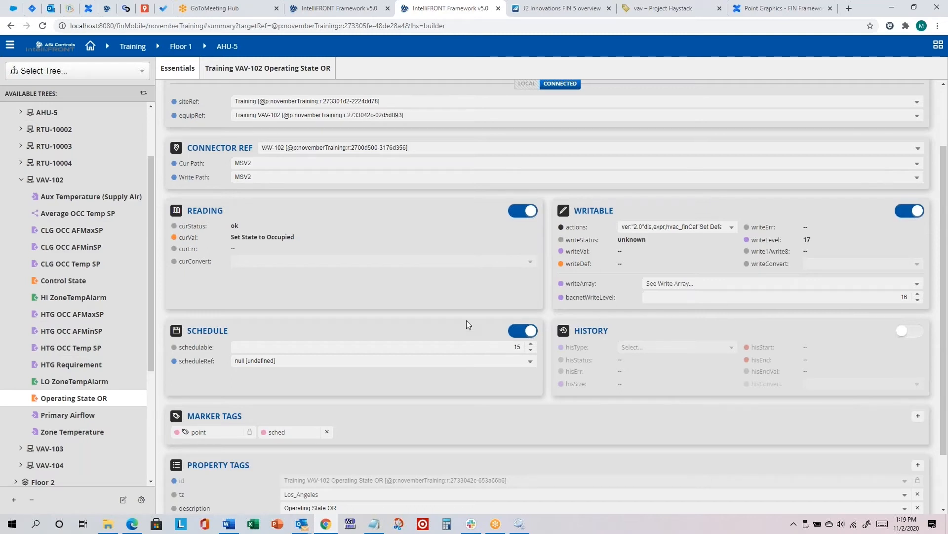
scroll(471, 329, up, 2)
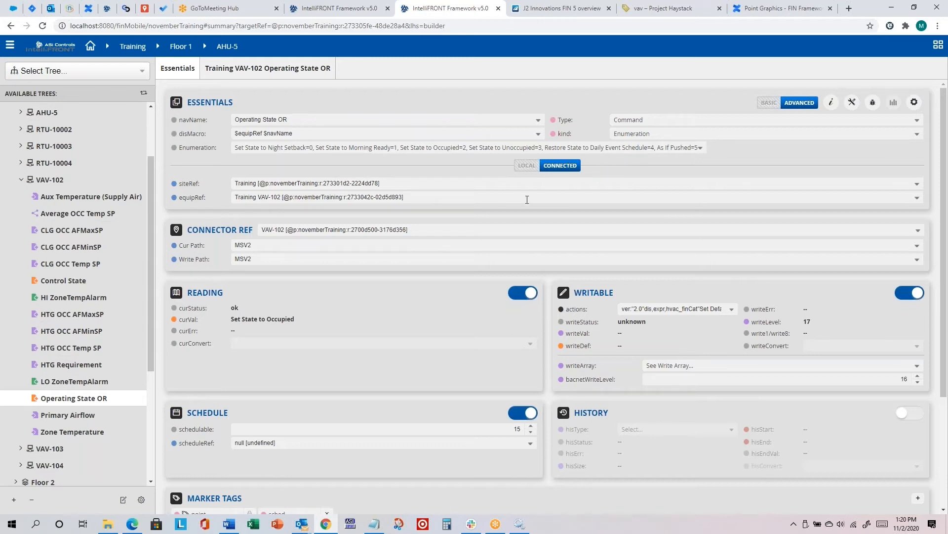
key(alt+Tab)
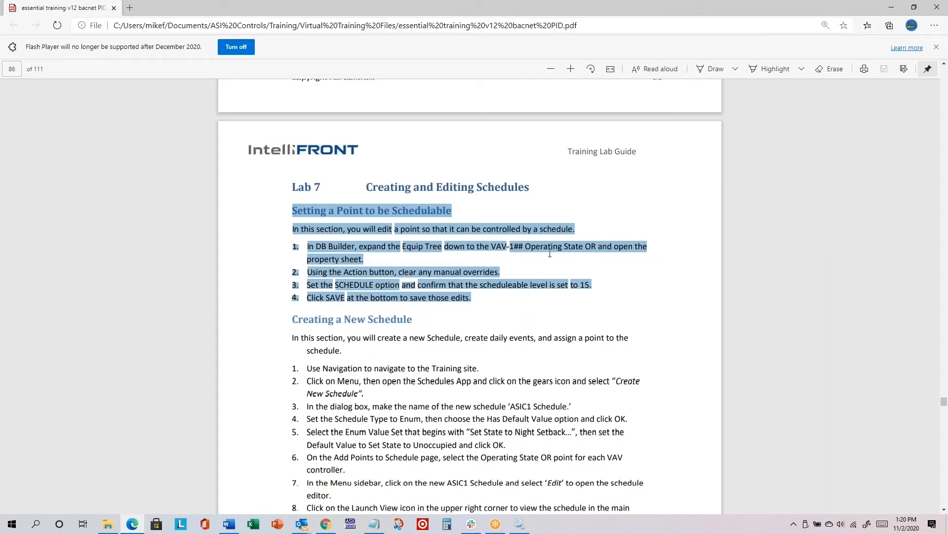
key(alt+Tab)
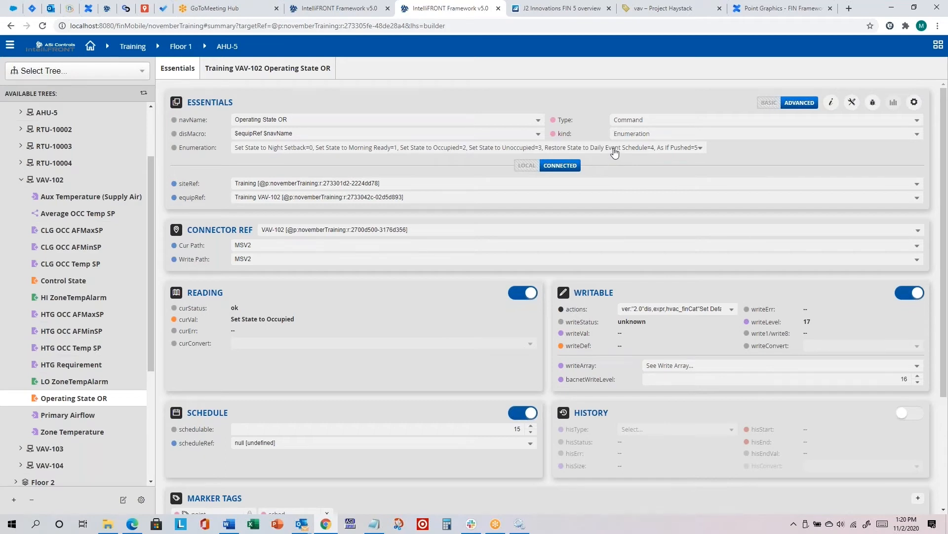
- Look up the Creating a New Schedule section in the training guide PDF, then navigate IntelliFRONT to the Training site and open the Schedules app
key(alt+Tab)
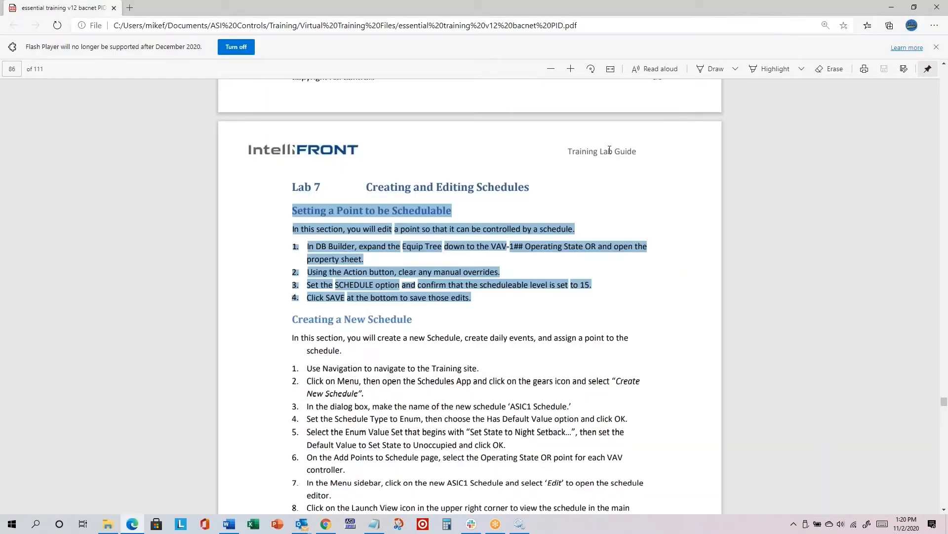
scroll(527, 249, down, 2)
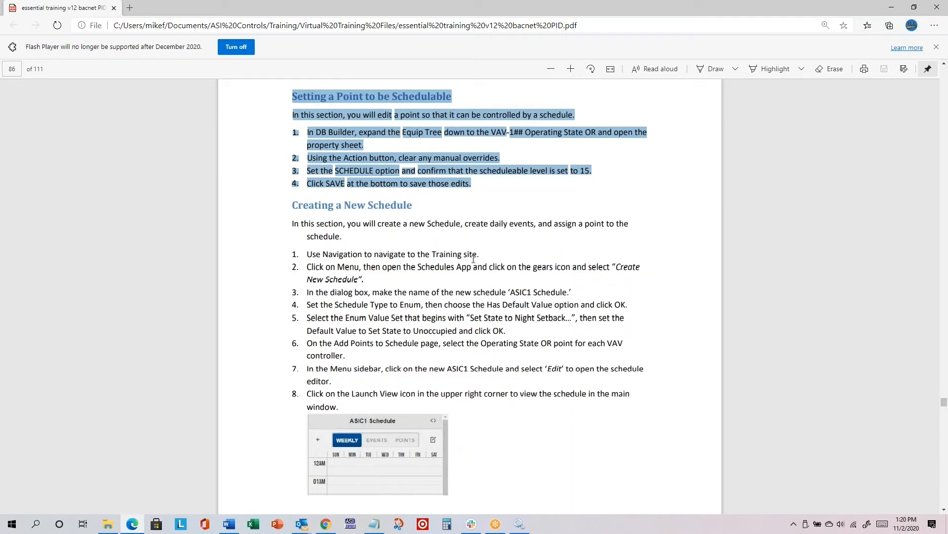
key(alt+Tab)
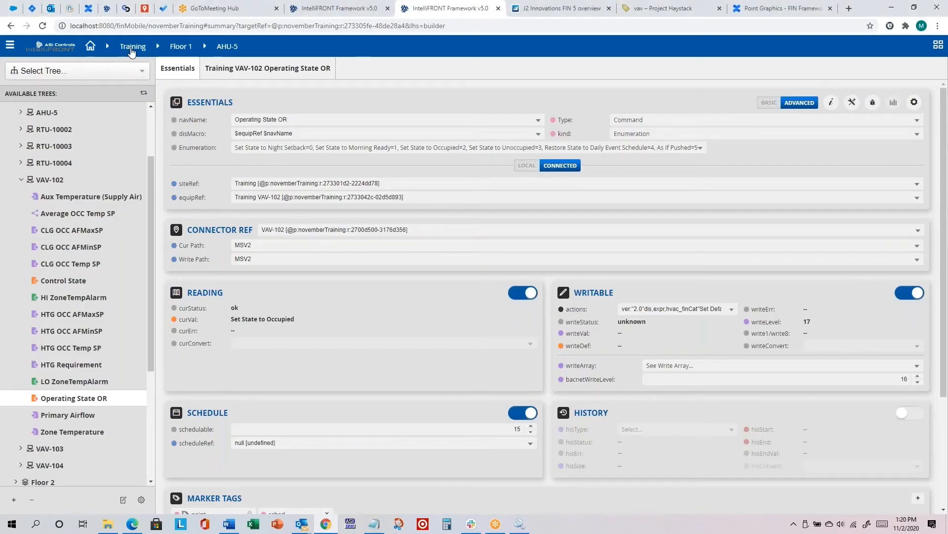
click(132, 49)
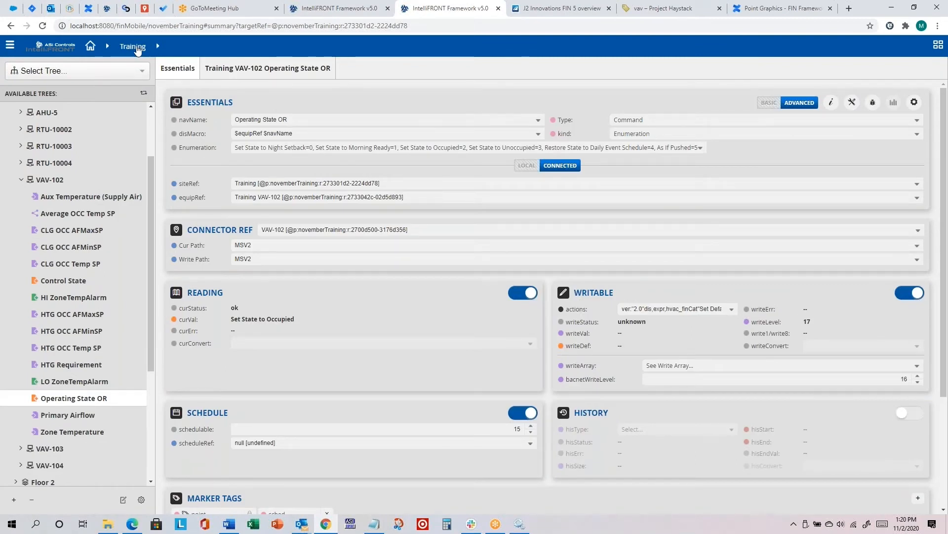
click(8, 47)
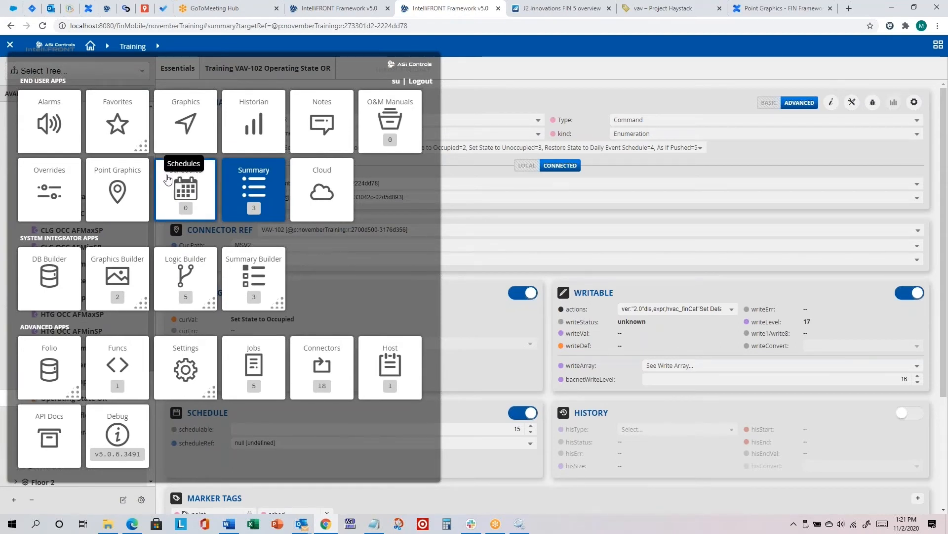
click(186, 183)
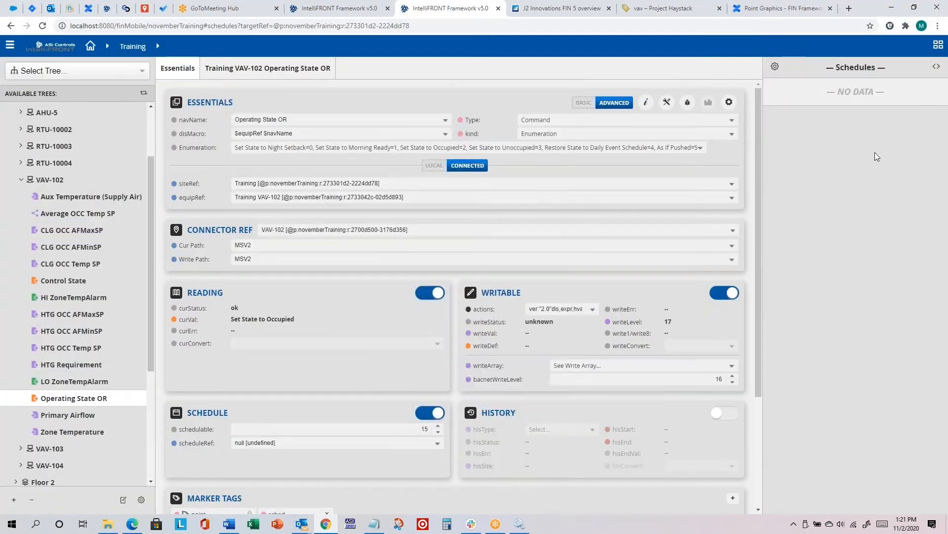
- Highlight the Create New Schedule instruction in the training guide PDF and, back in IntelliFRONT's Schedules app, start creating a new schedule
key(alt+Tab)
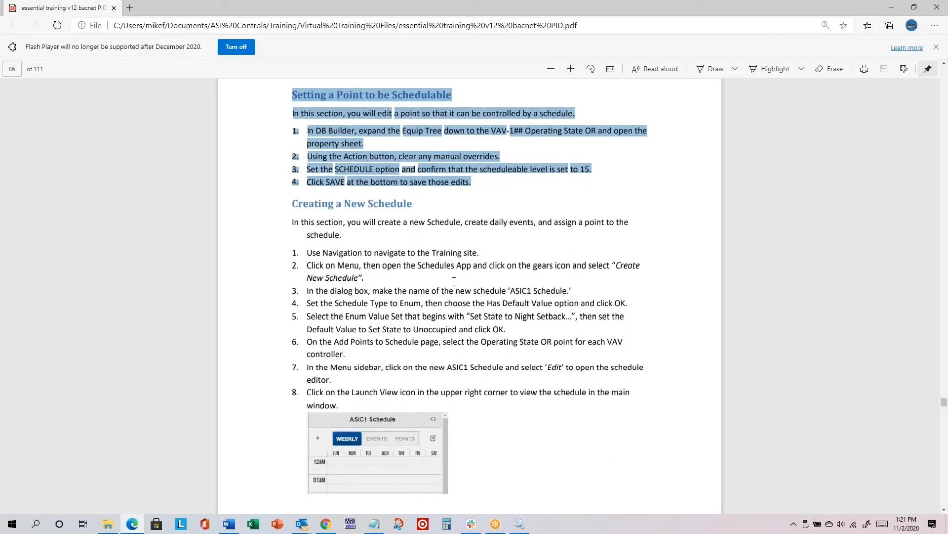
scroll(507, 163, down, 2)
drag(487, 153, 641, 154)
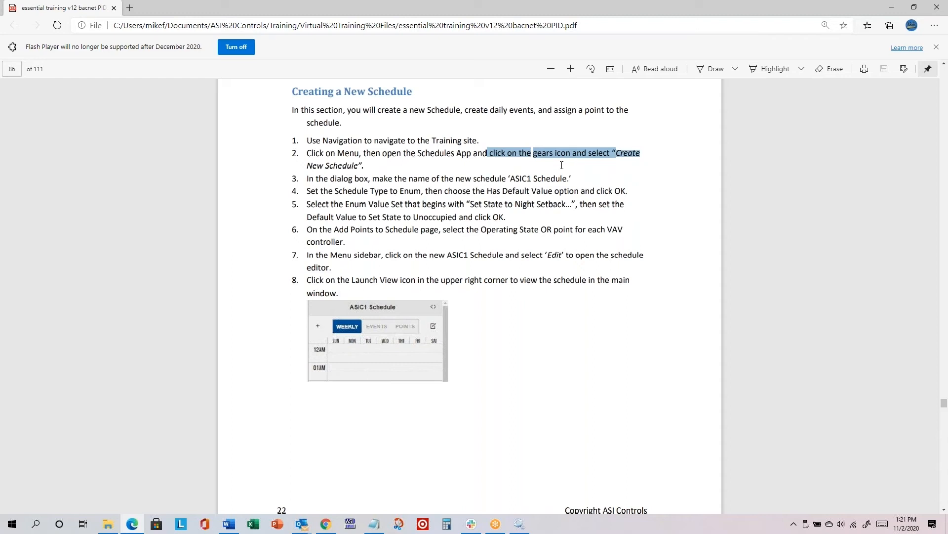
drag(562, 165, 421, 167)
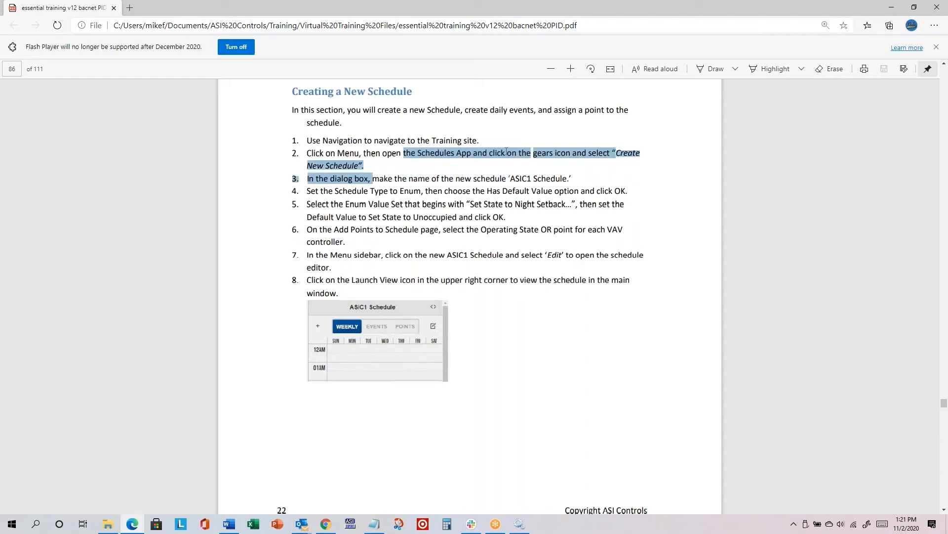
drag(507, 151, 377, 166)
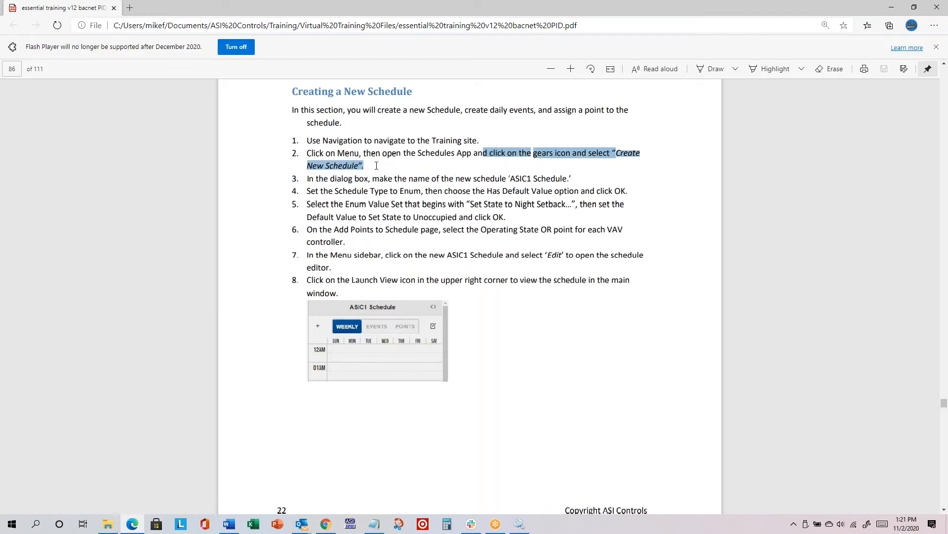
key(alt+Tab)
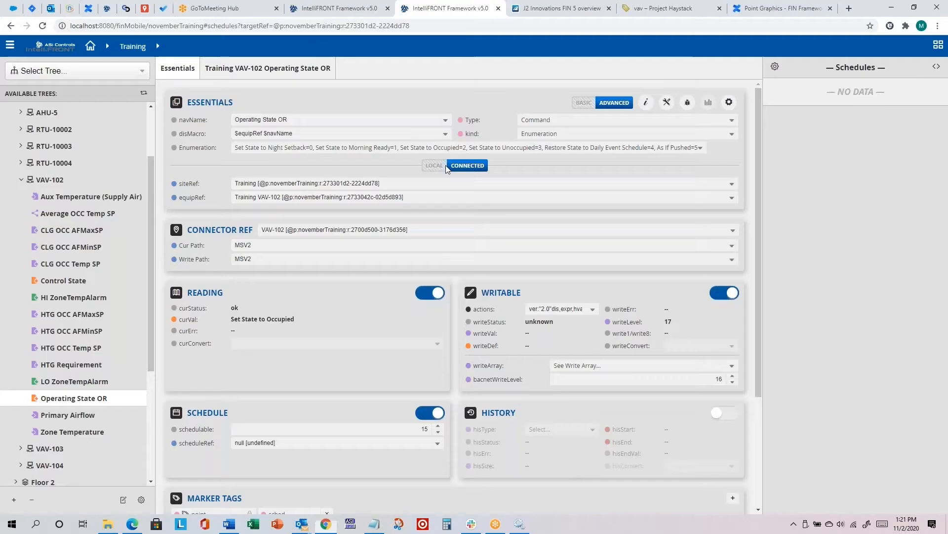
click(776, 66)
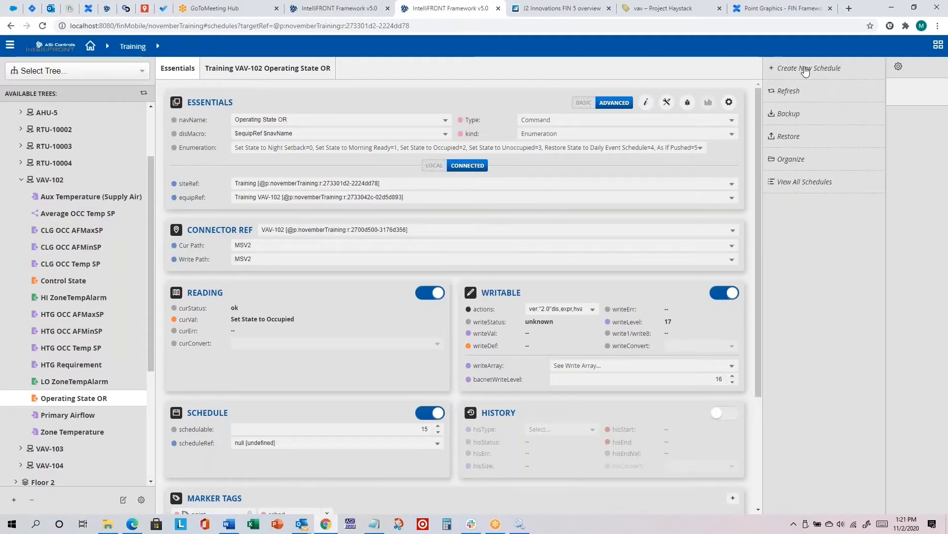
click(805, 69)
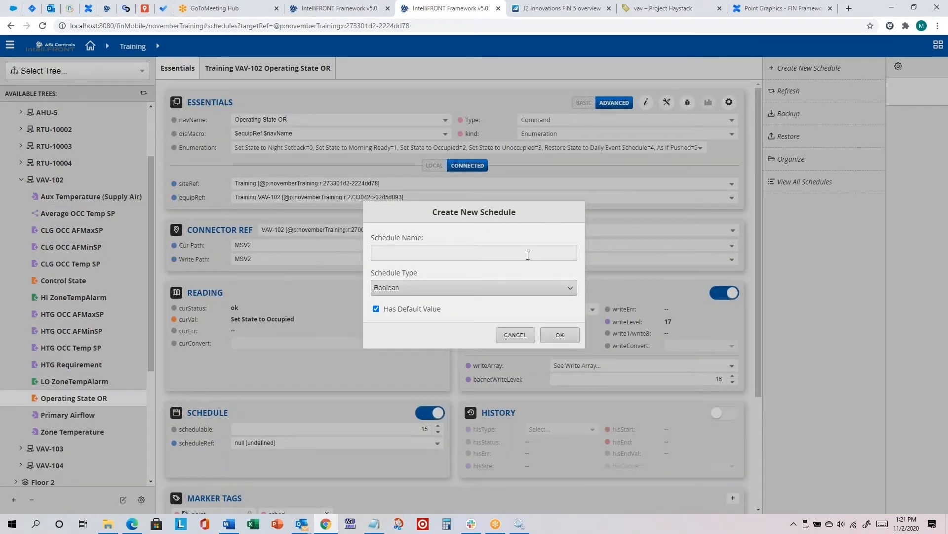
- Check the schedule name in the training guide PDF, then name the new schedule ASIC1 Schedule in IntelliFRONT and set its type to Enum
key(alt+Tab)
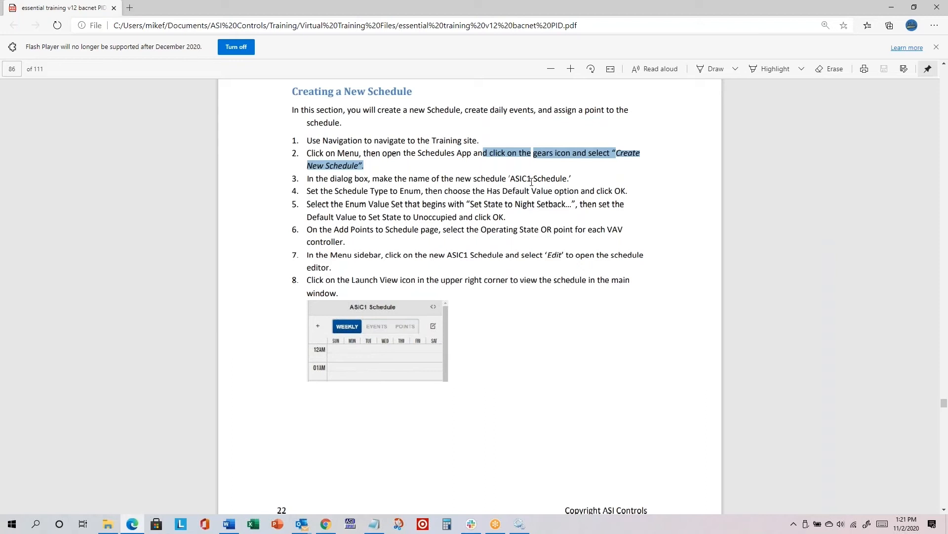
drag(508, 179, 573, 178)
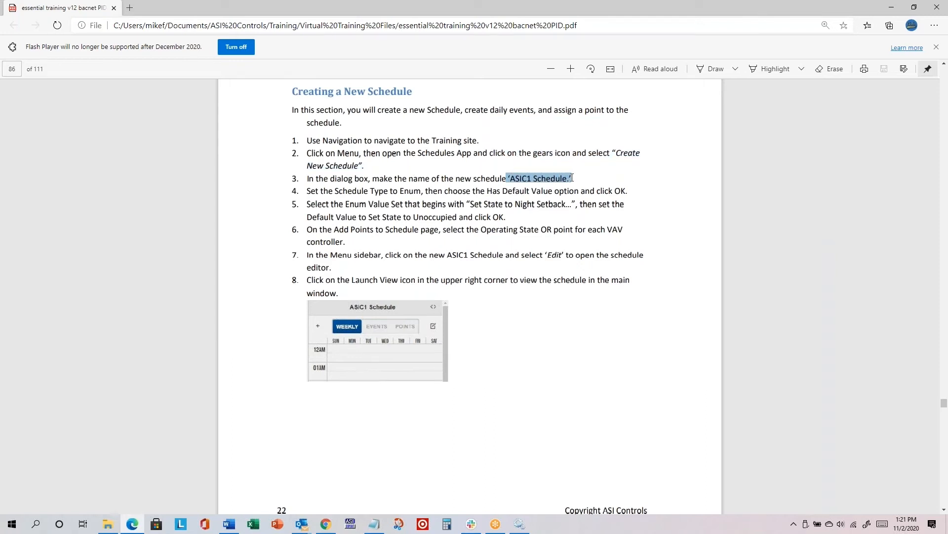
key(alt+Tab)
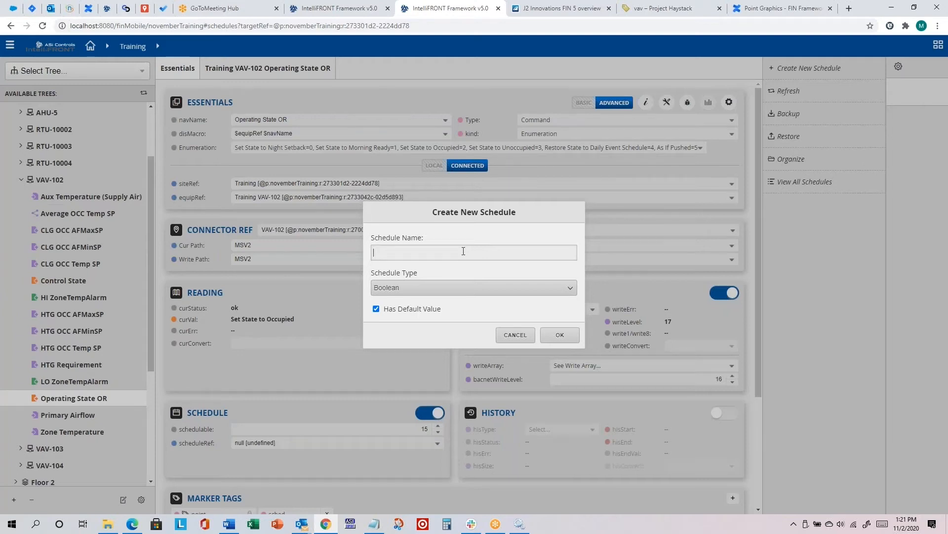
text(ASIC1 Schedule)
click(397, 289)
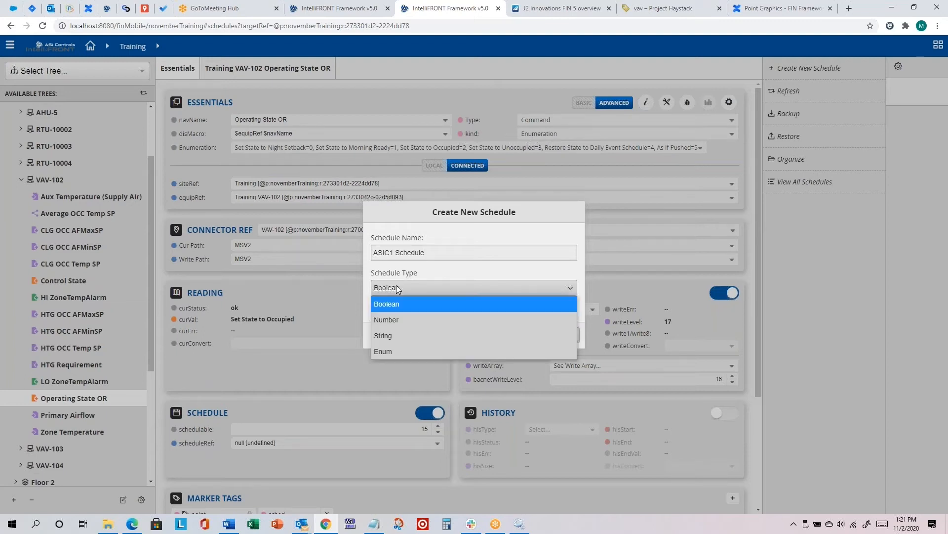
click(394, 352)
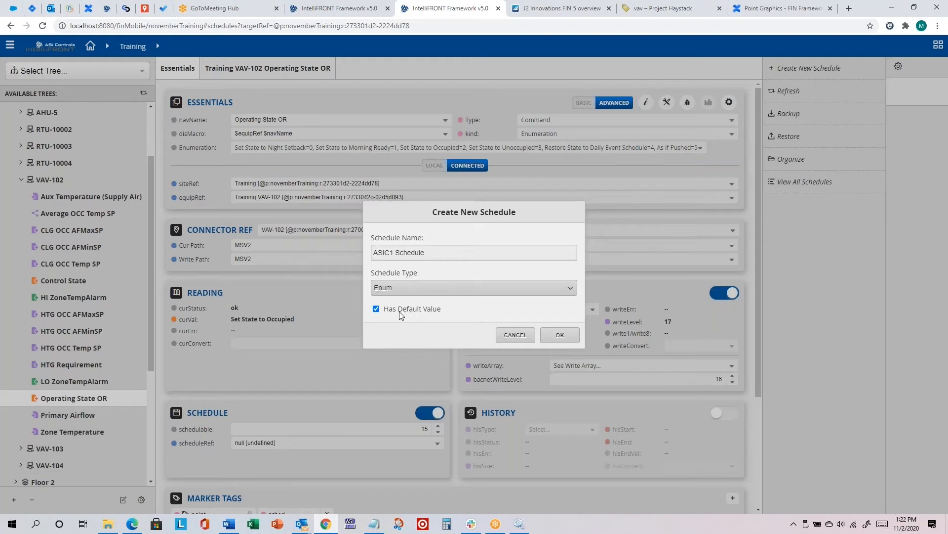
- Highlight step 4 of the training guide PDF, then accept the new schedule's settings in IntelliFRONT with Has Default Value enabled
key(alt+Tab)
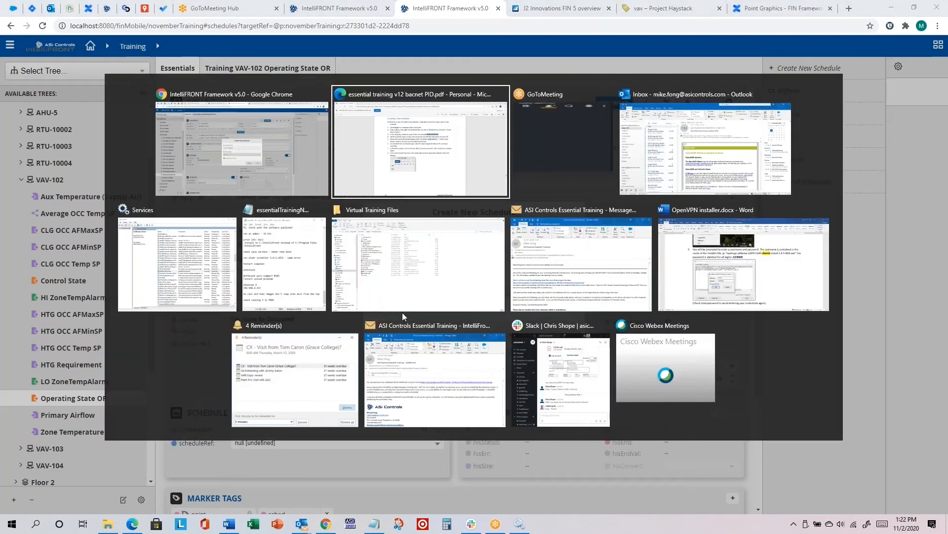
click(461, 143)
drag(307, 192, 634, 188)
key(alt+Tab)
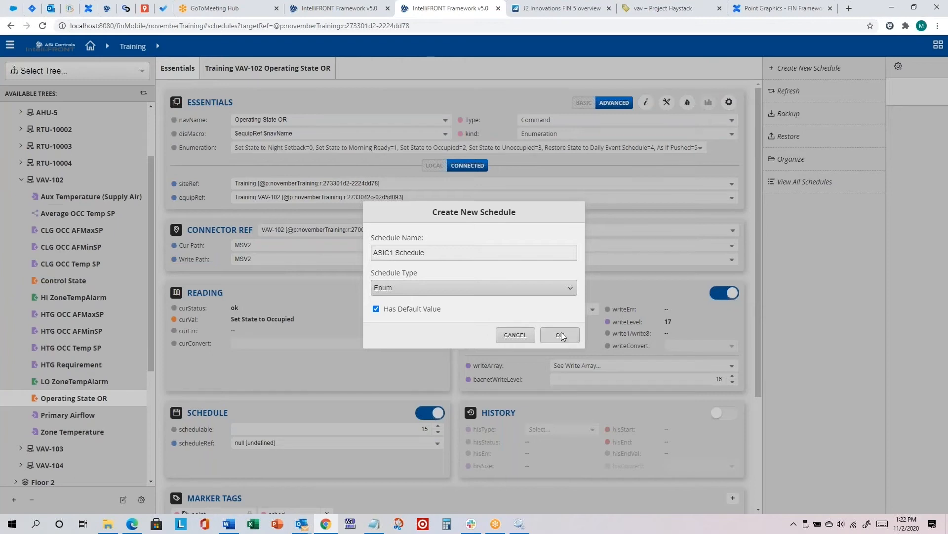
click(560, 335)
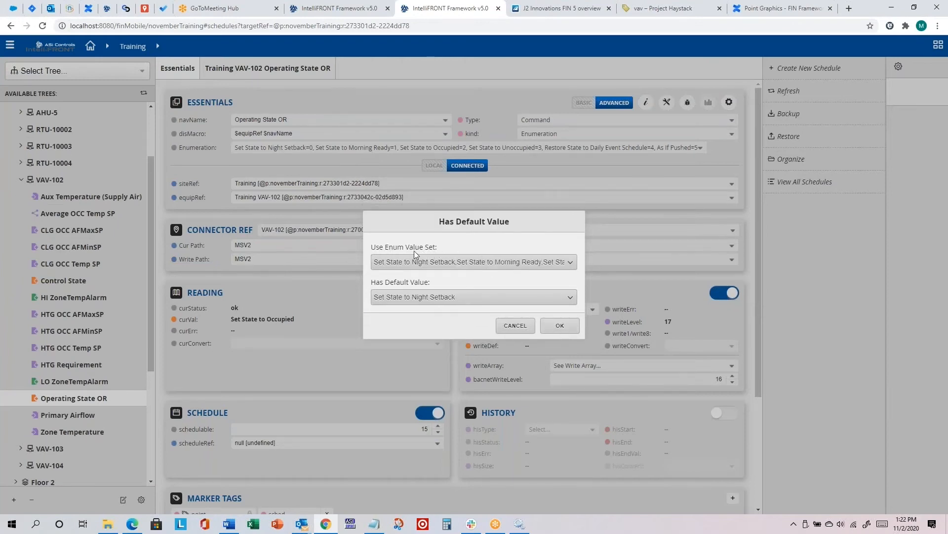
- Use the enum value set beginning with Set State to Night Setback and set the schedule's default value to Set State to Unoccupied
click(440, 265)
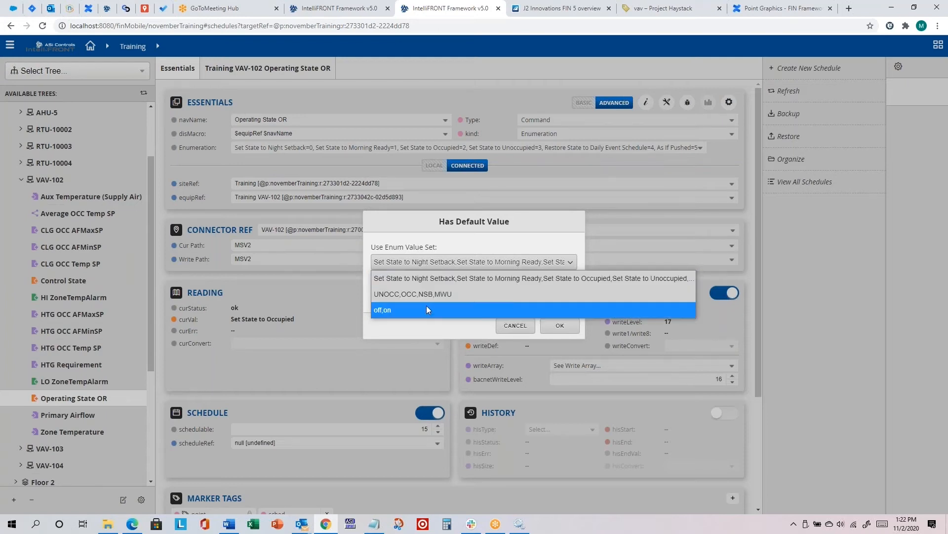
click(403, 279)
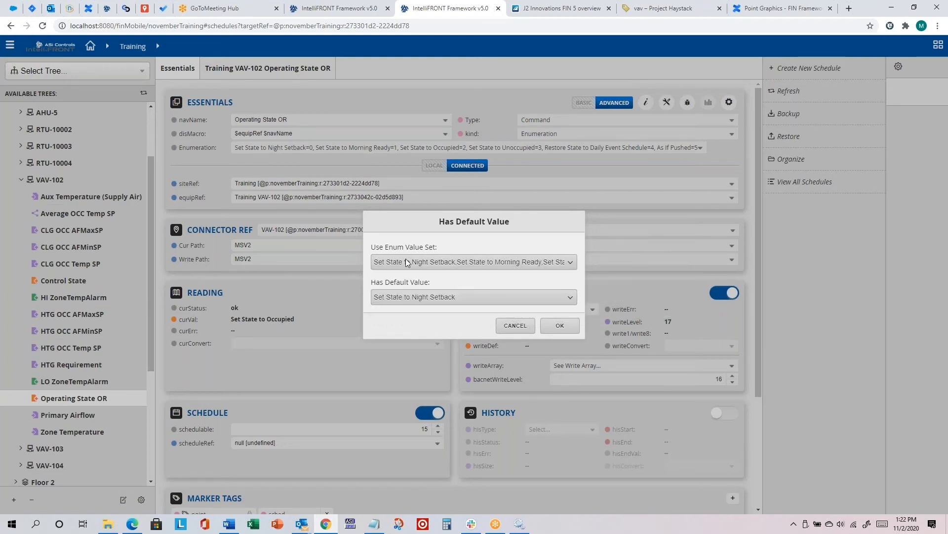
click(402, 298)
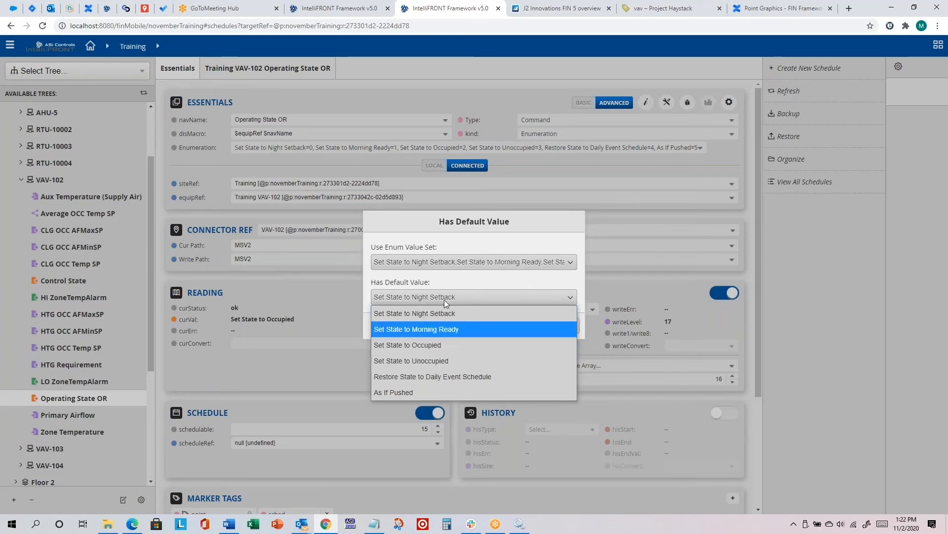
click(434, 361)
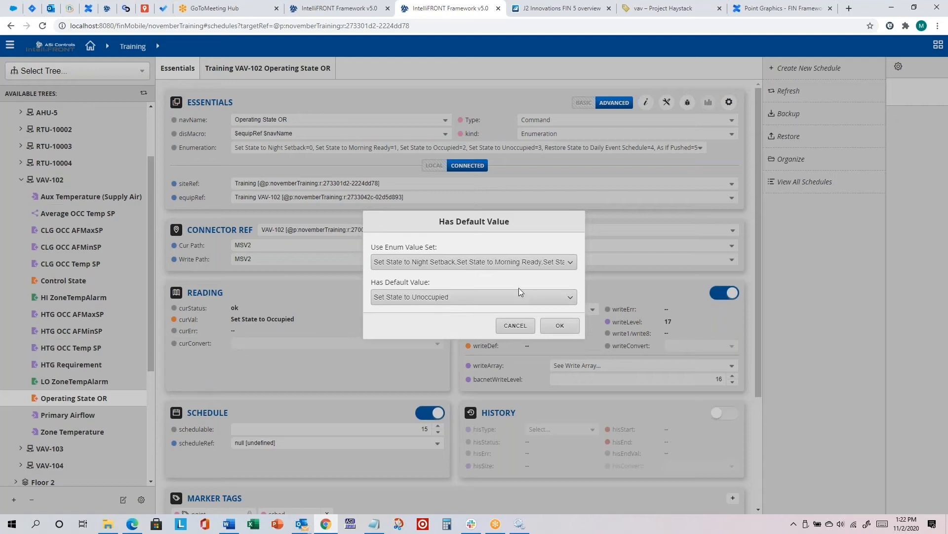
click(562, 323)
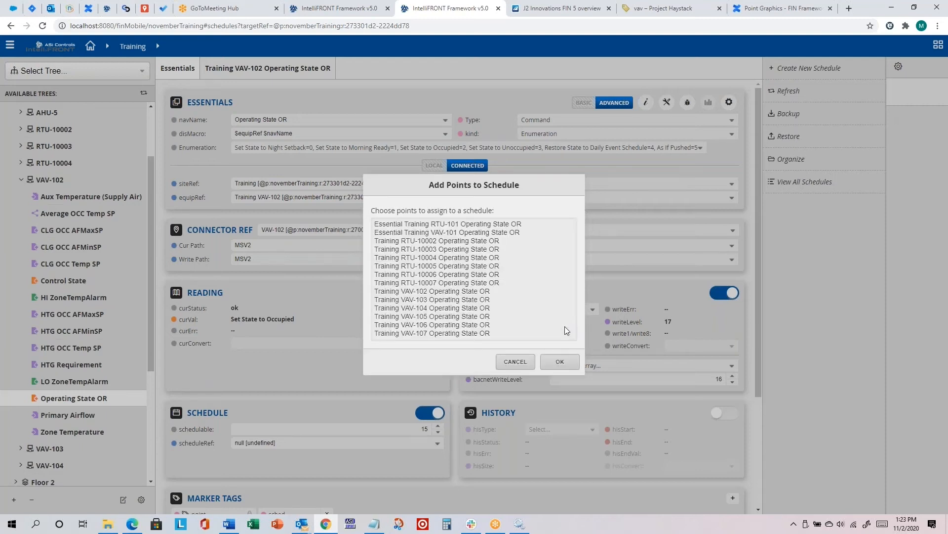
- Switch to the training guide PDF and highlight steps 5 and 6 on the enum value set, default value and VAV points
key(alt+Tab)
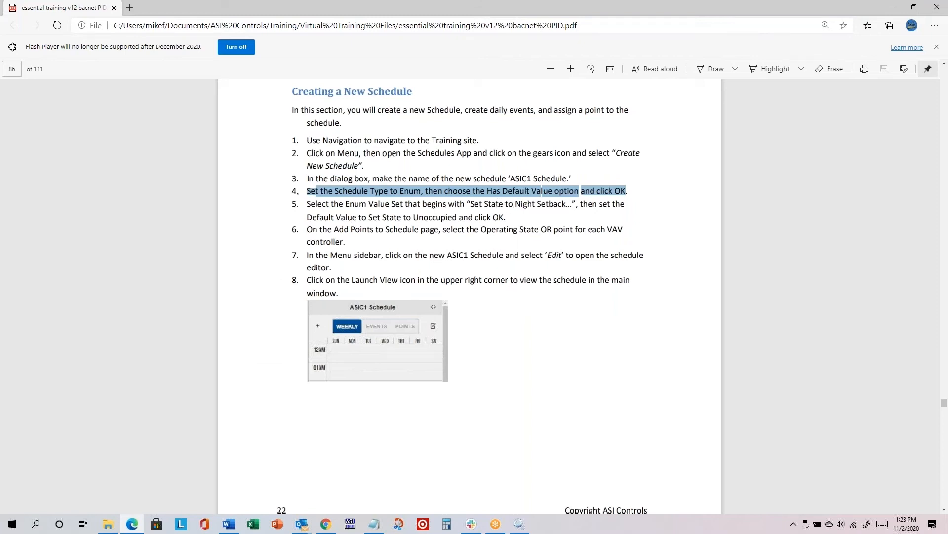
drag(496, 203, 565, 204)
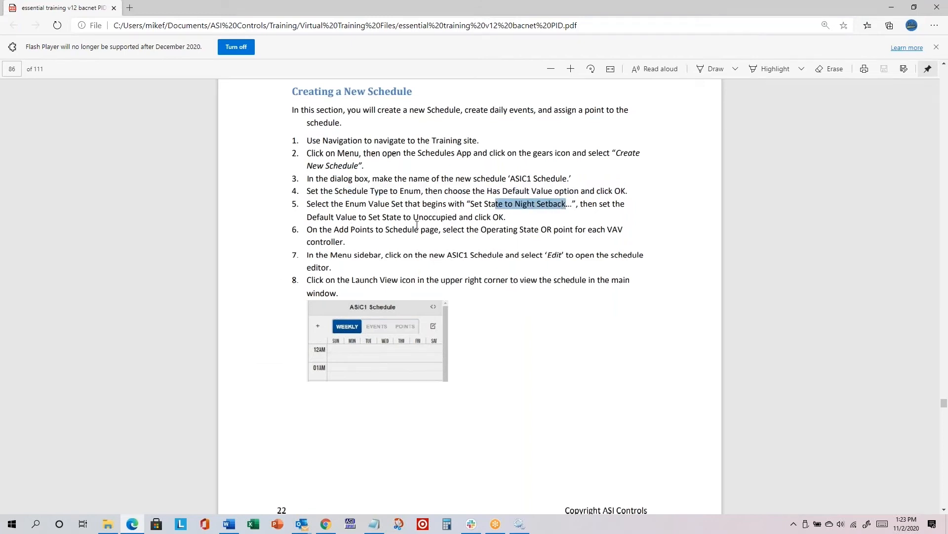
drag(368, 216, 381, 217)
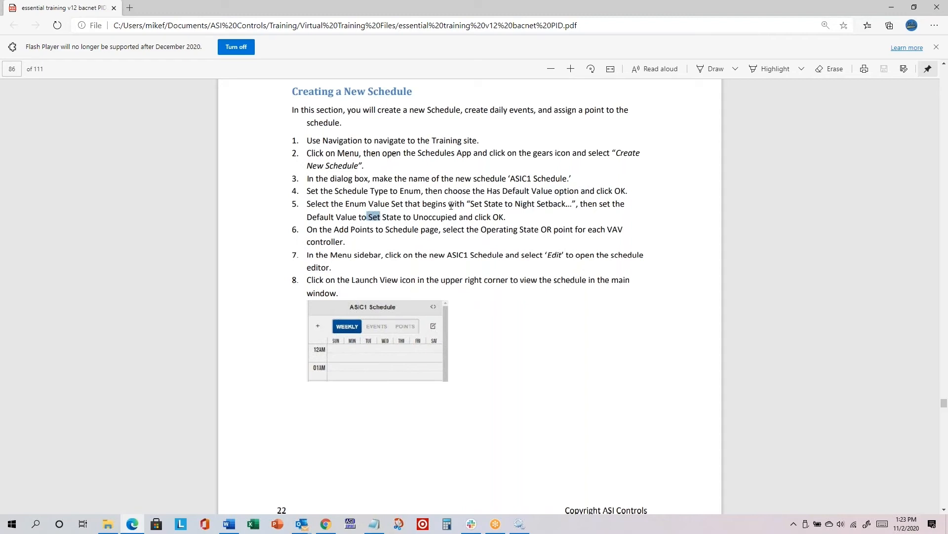
drag(308, 204, 566, 202)
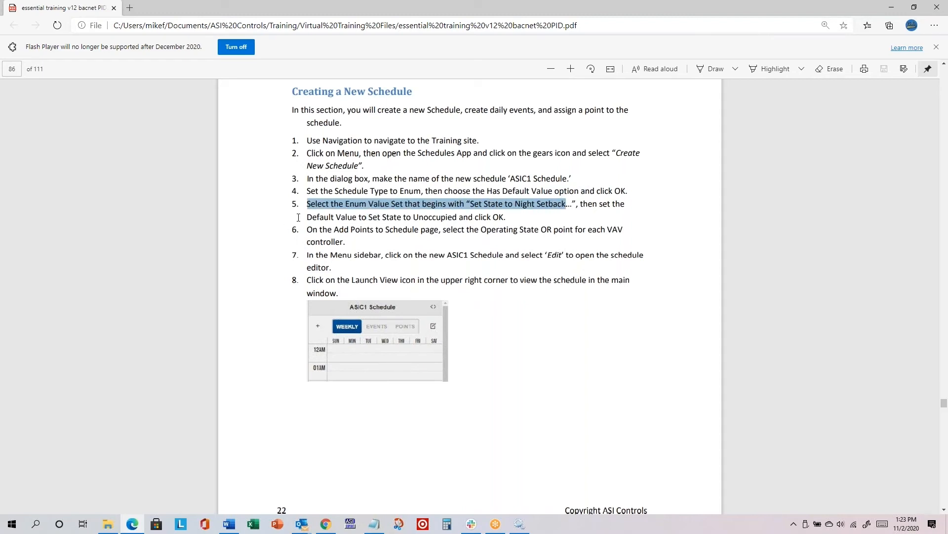
drag(308, 218, 457, 214)
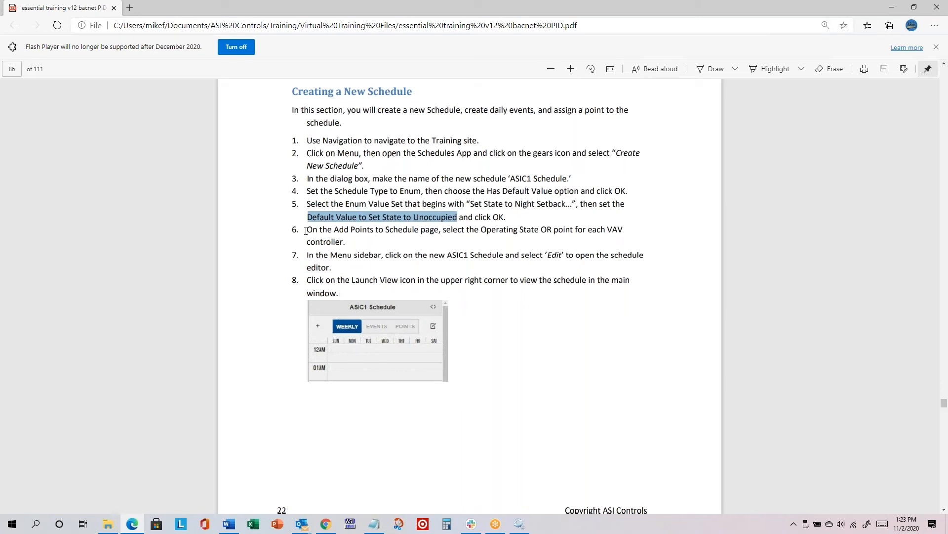
drag(306, 230, 351, 241)
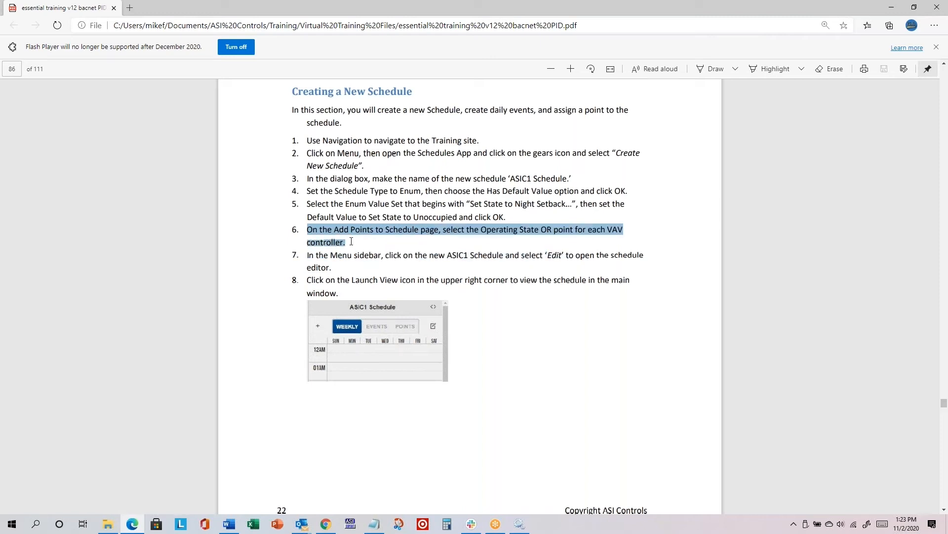
- Back in IntelliFRONT, assign the Operating State OR points of Training VAV-102 through VAV-107 to the schedule and finish creating it
key(alt+Tab)
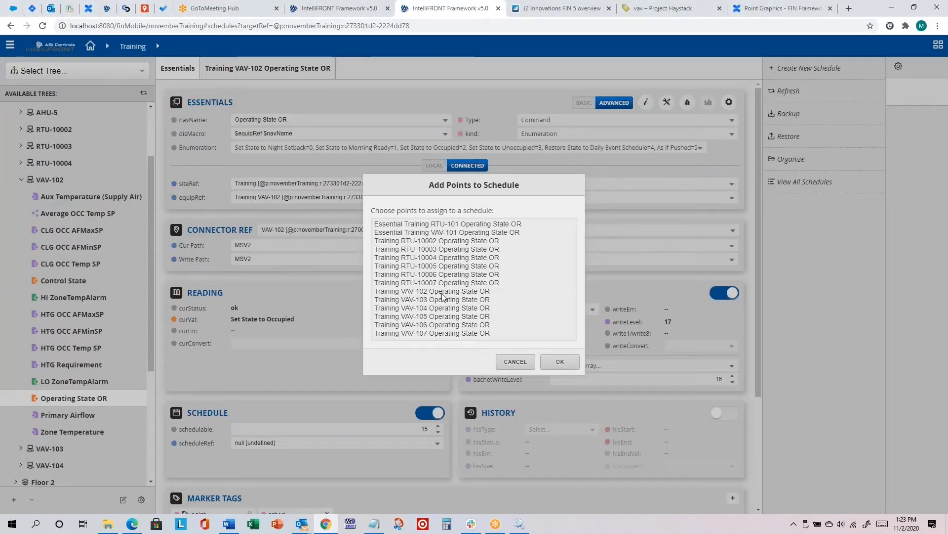
click(485, 294)
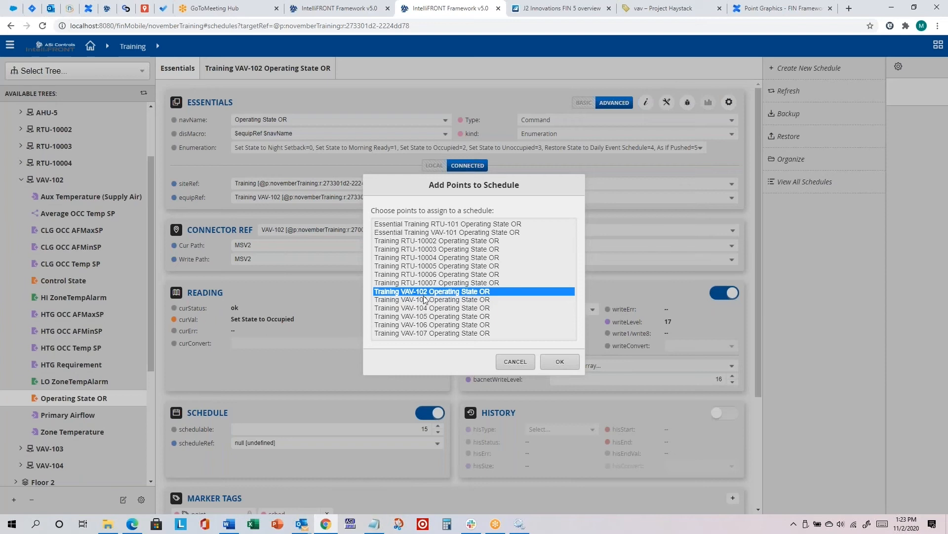
shift+click(423, 333)
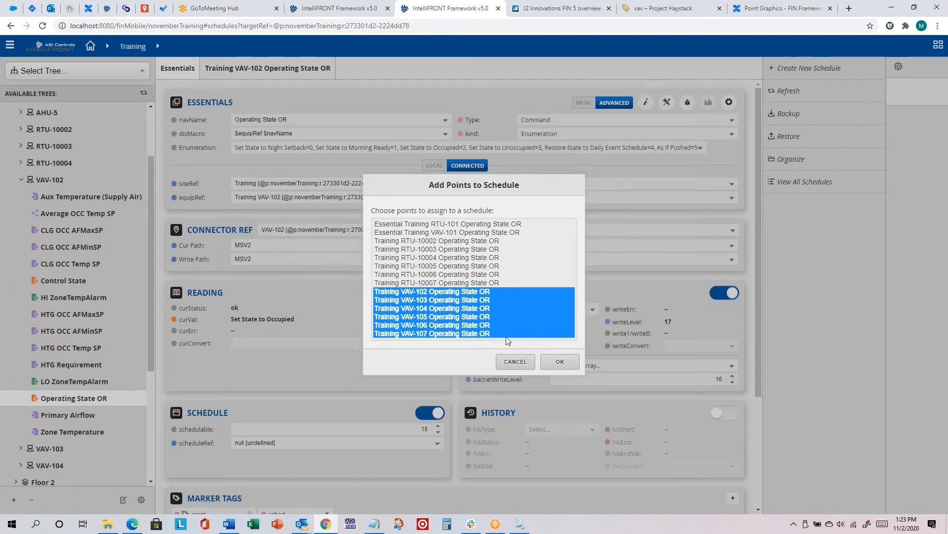
click(559, 363)
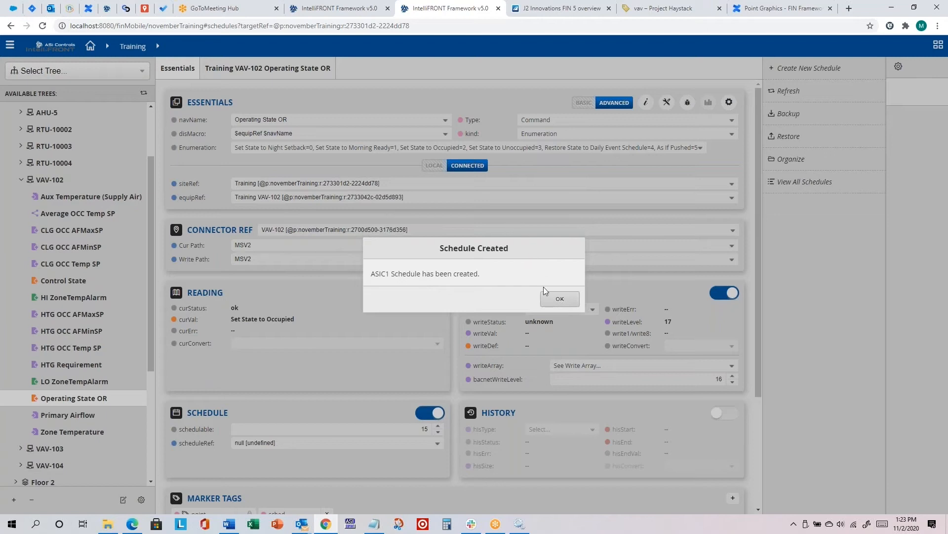
click(560, 299)
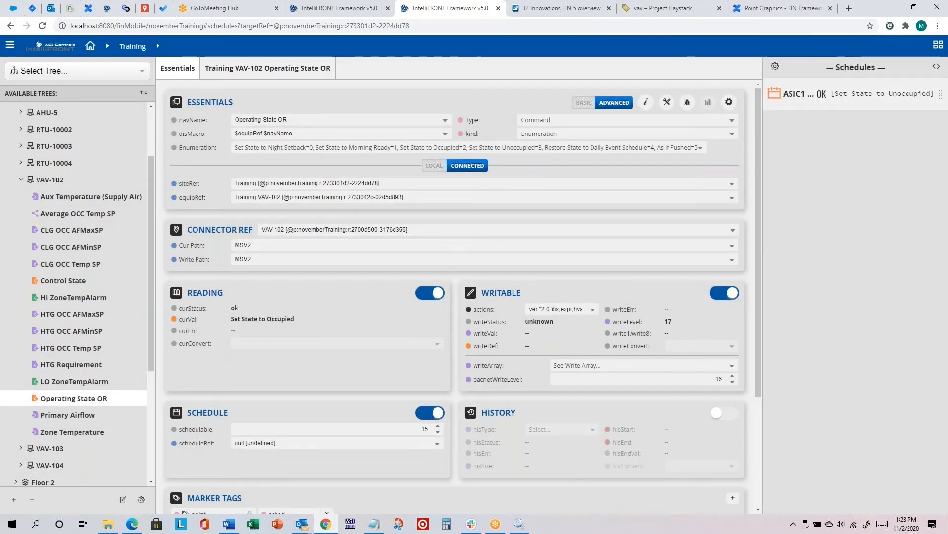
- Highlight step 7 on opening the schedule editor in the training guide PDF
key(alt+Tab)
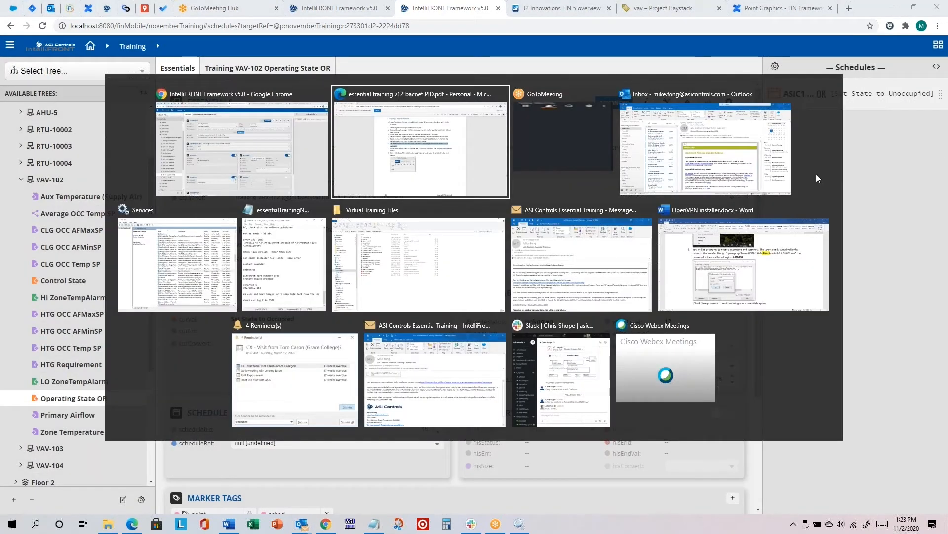
click(564, 151)
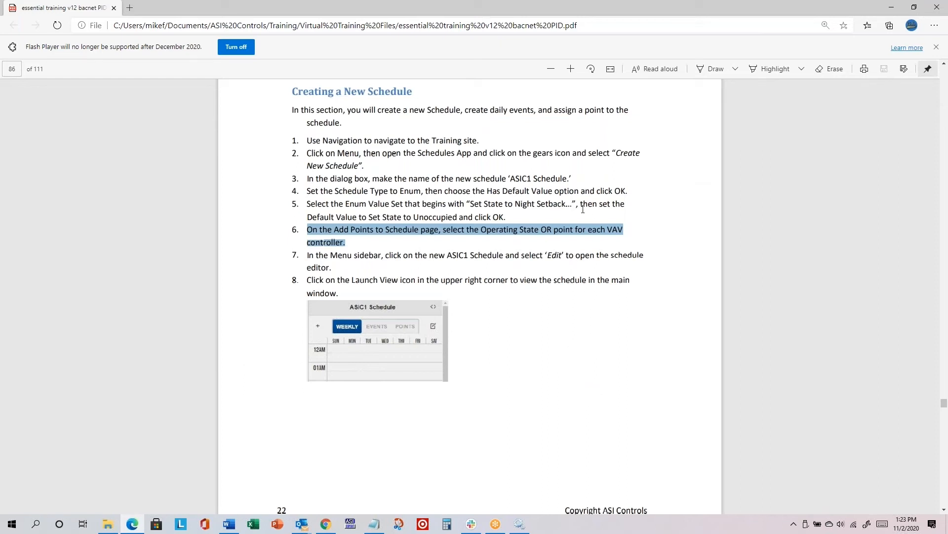
scroll(582, 208, down, 3)
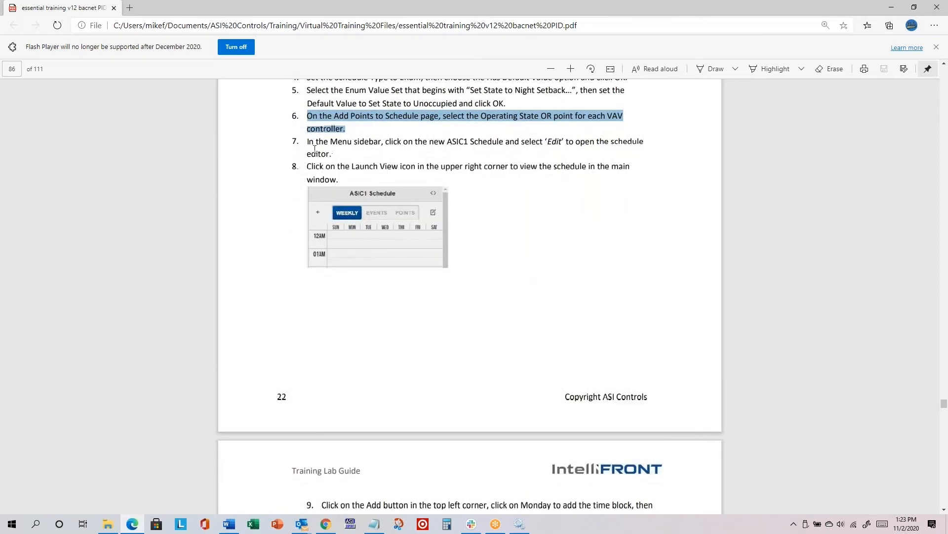
drag(307, 142, 335, 154)
- Return to IntelliFRONT, open the ASIC1 Schedule for editing and add a weekly event block on Monday
key(alt+Tab)
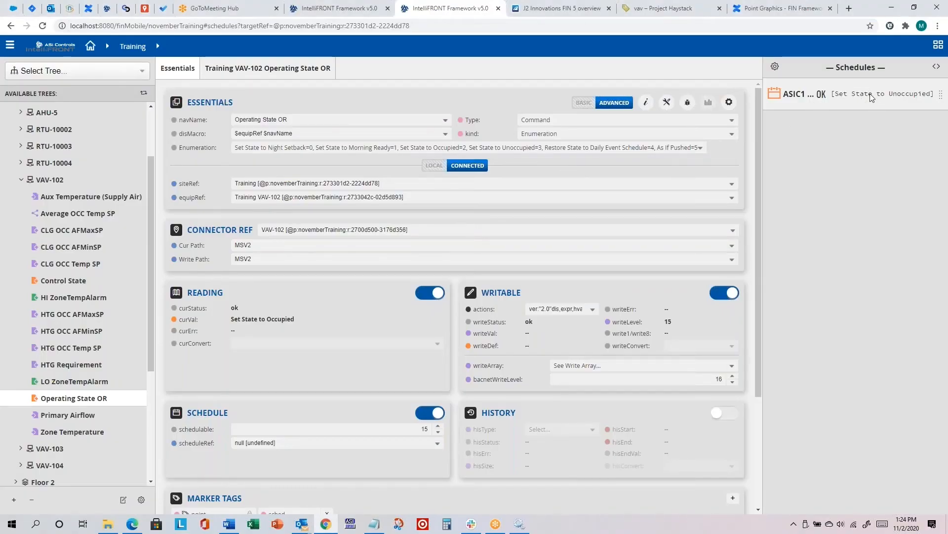
click(870, 93)
click(869, 89)
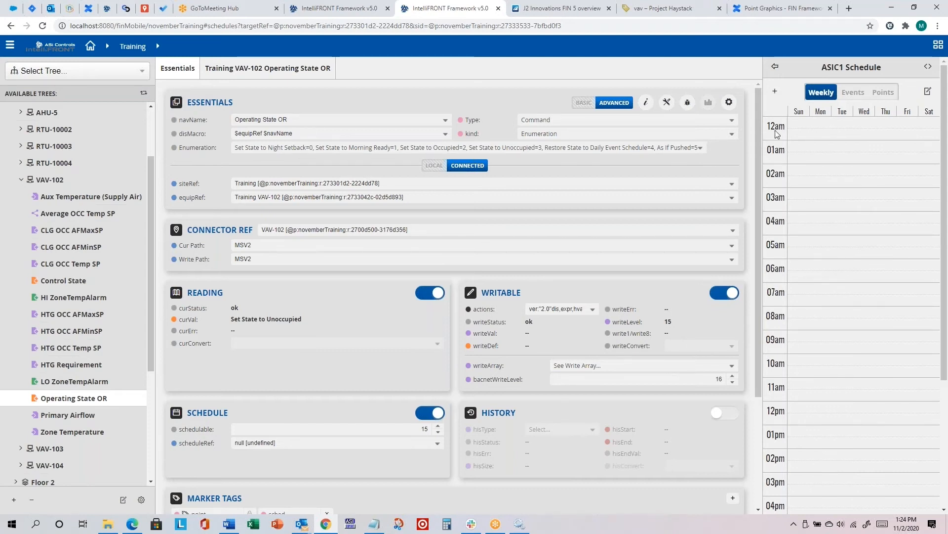
click(774, 94)
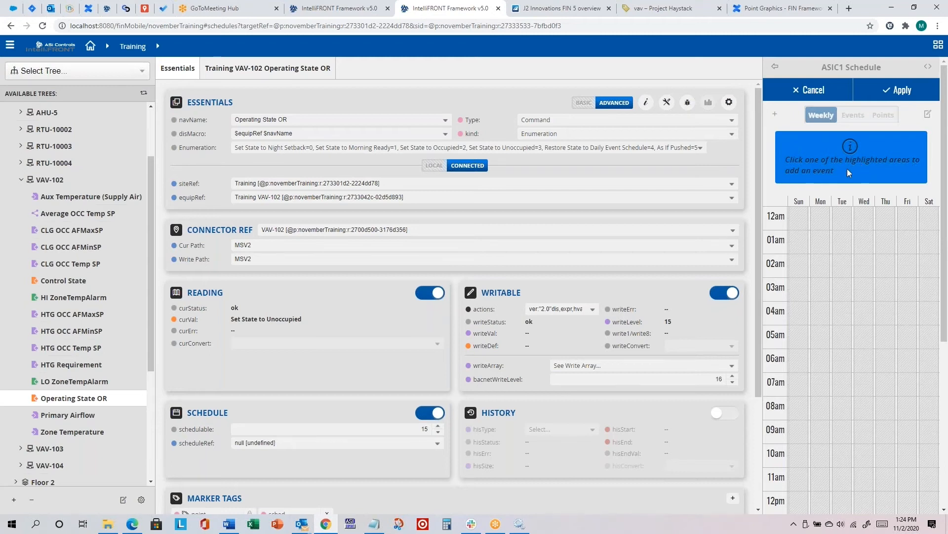
click(817, 272)
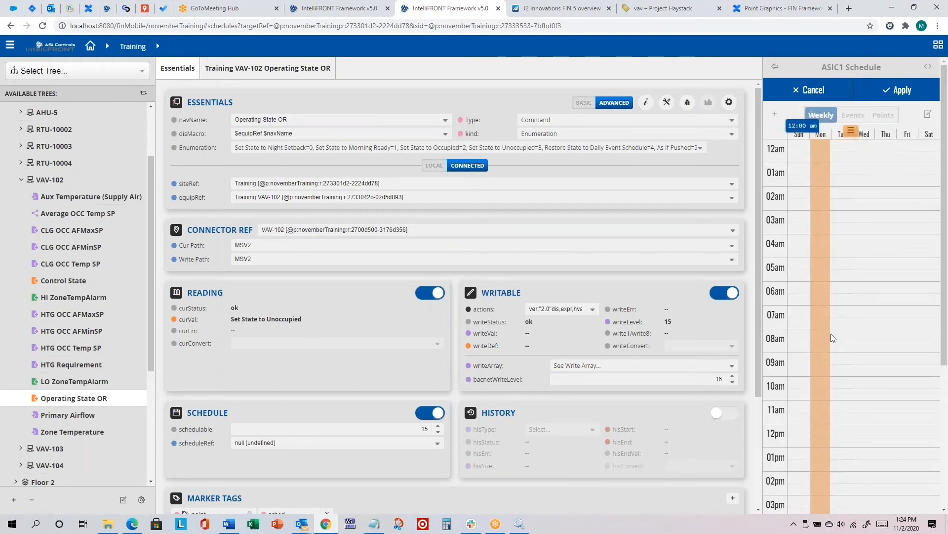
drag(944, 276, 947, 397)
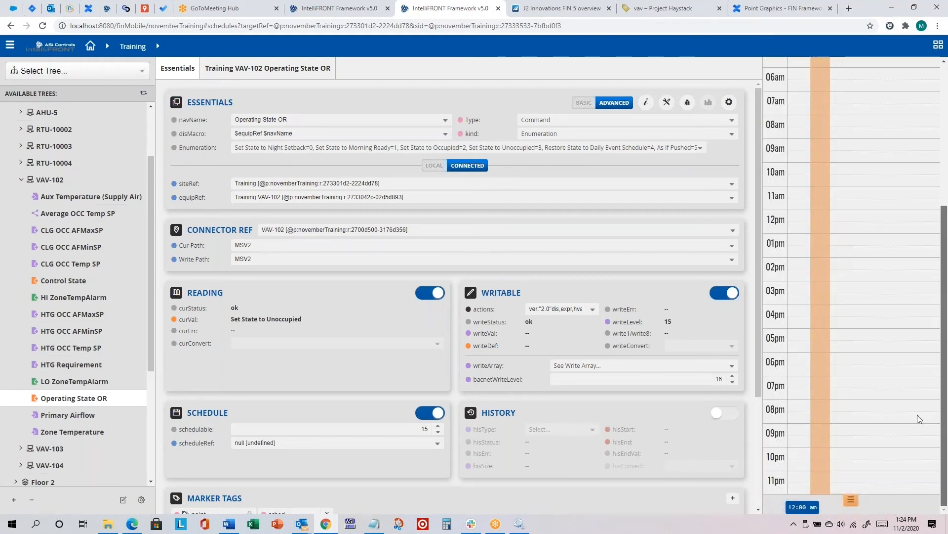
drag(945, 434, 947, 274)
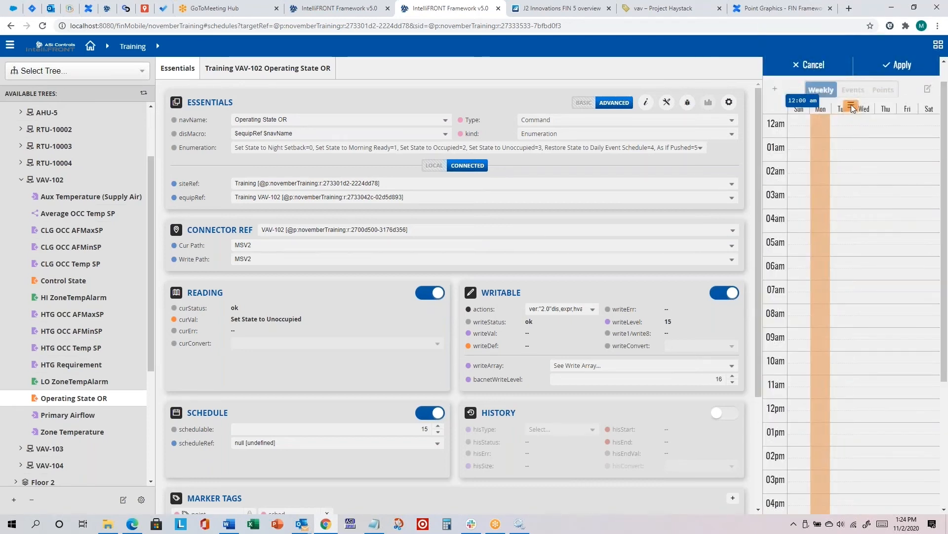
- Adjust the Monday event block to start at 07:30 am and end at 02:00 pm
drag(851, 105, 843, 280)
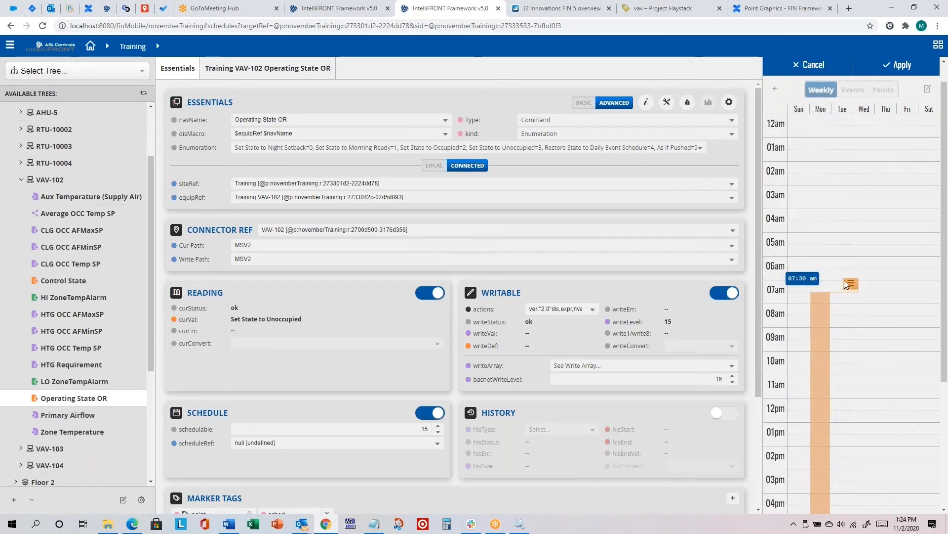
drag(945, 301, 947, 457)
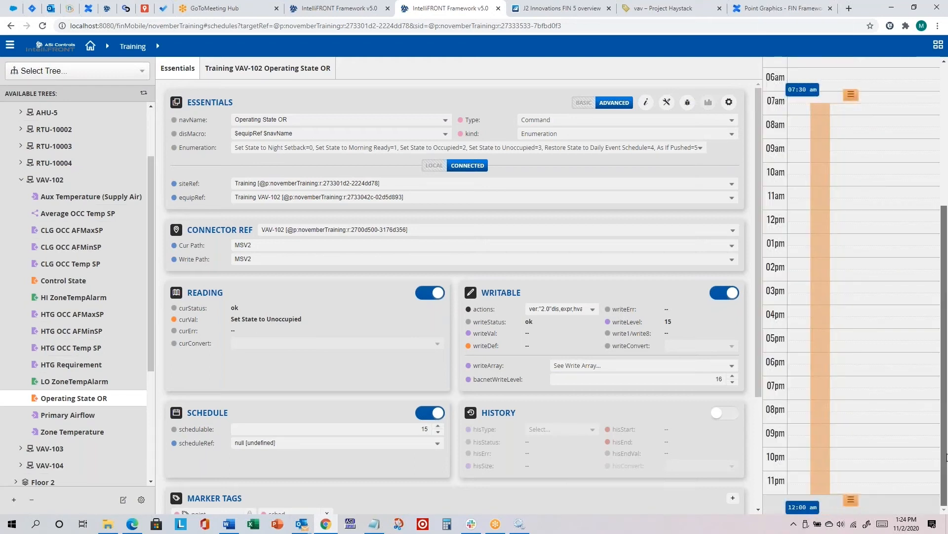
drag(853, 496, 864, 260)
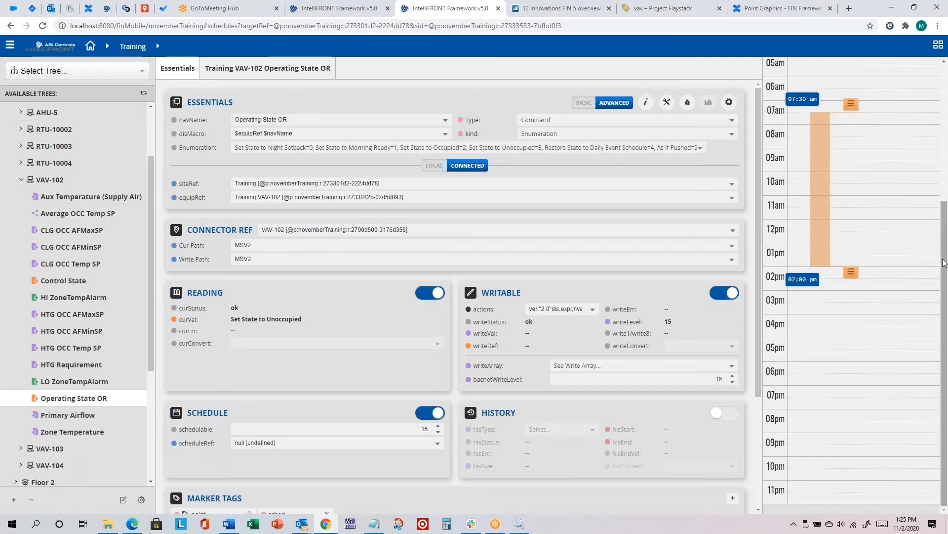
- Apply the Monday event with its event value set to Set State to Occupied
scroll(937, 190, up, 2)
scroll(935, 189, up, 3)
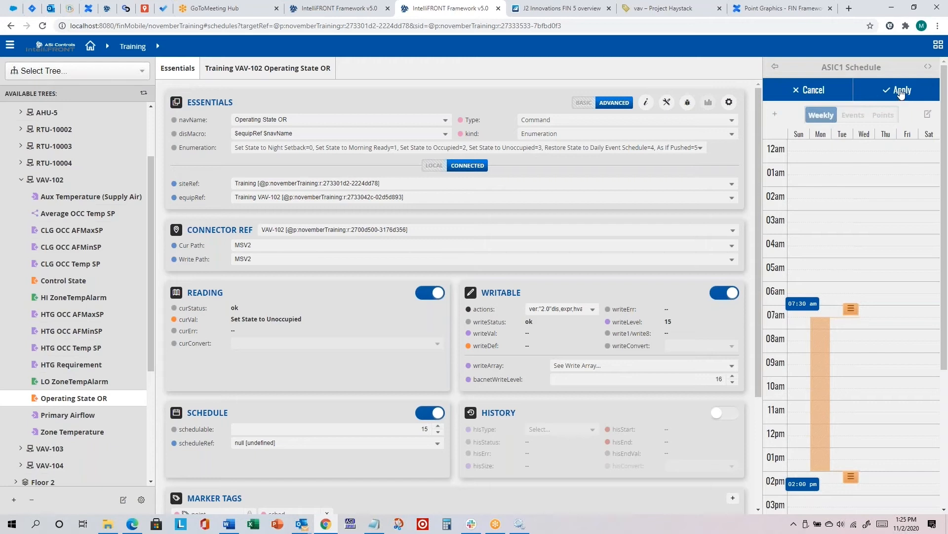
click(902, 92)
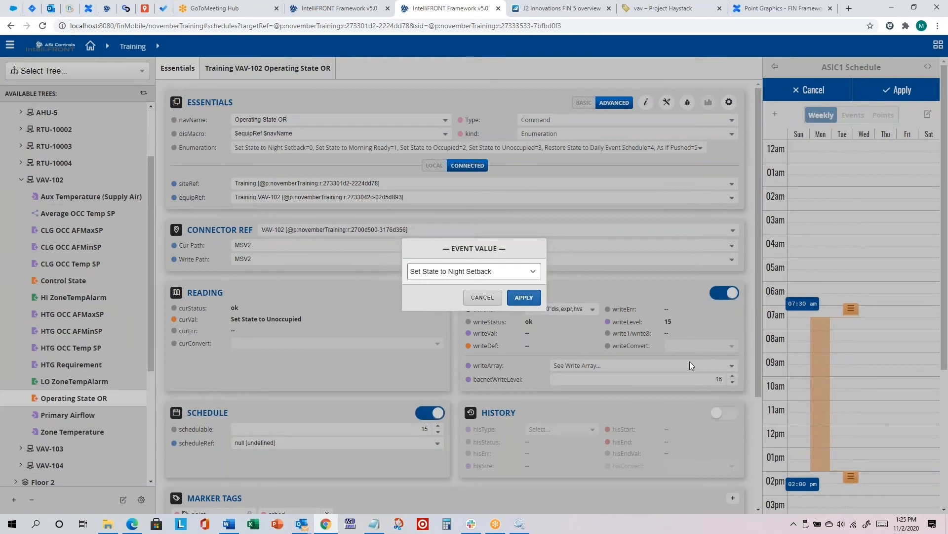
click(457, 276)
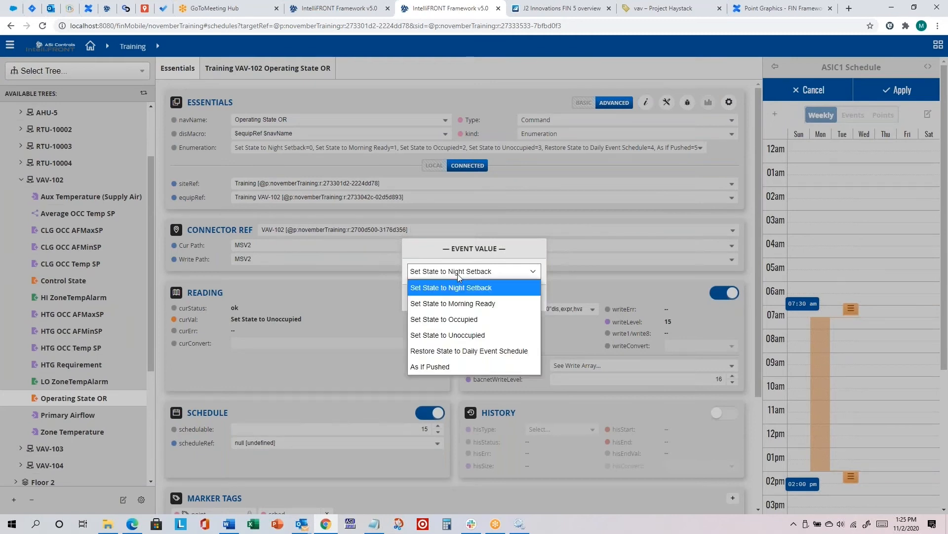
click(442, 319)
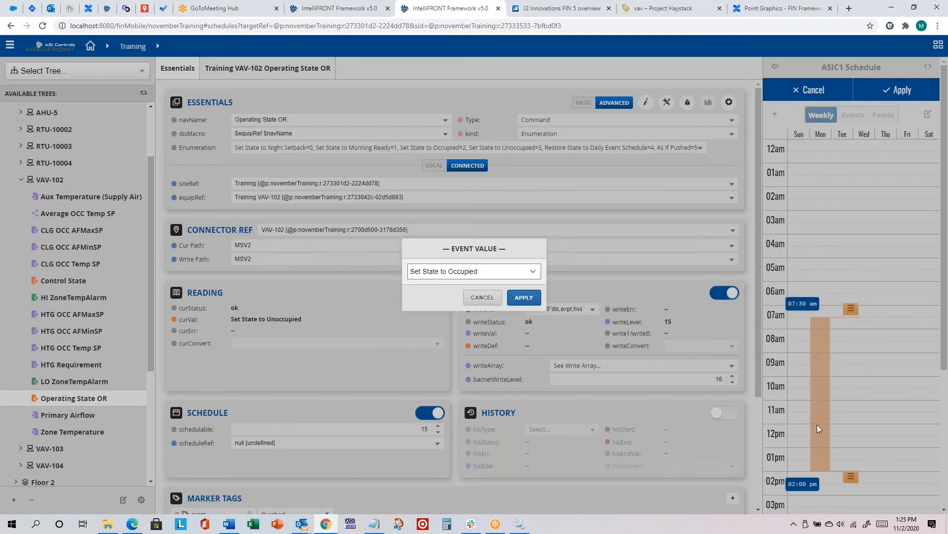
click(524, 298)
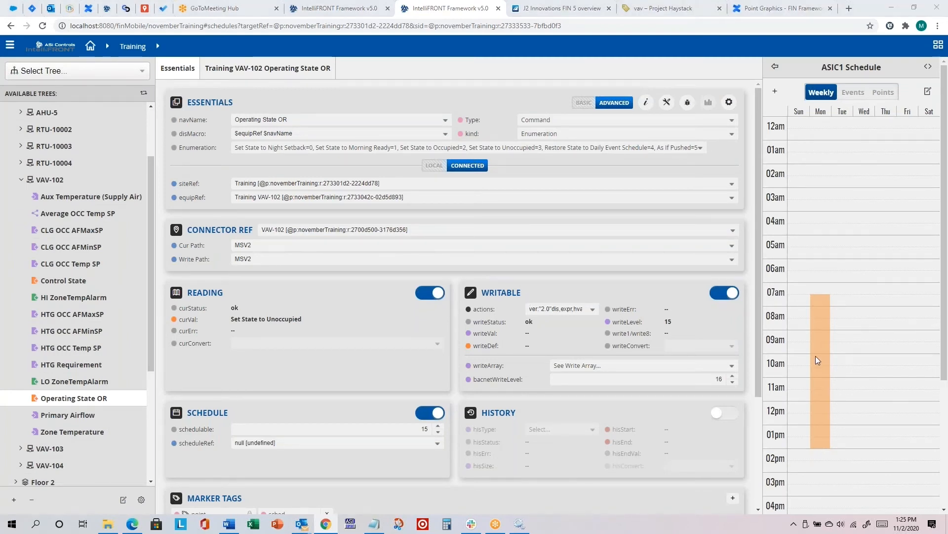
- Review steps 9 to 13 of the training guide PDF on adding the Monday event, duplicating it and checking the points
key(alt+Tab)
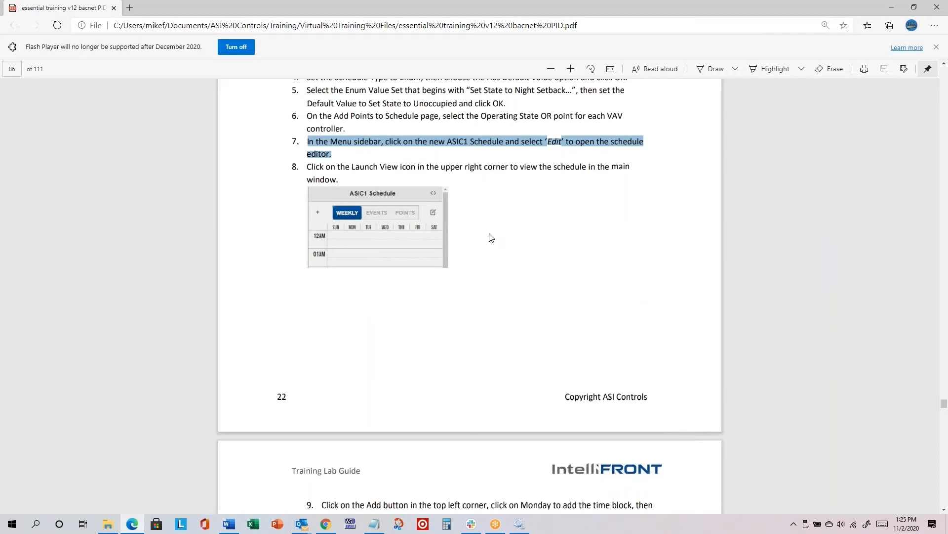
scroll(490, 238, down, 5)
scroll(490, 237, down, 2)
scroll(490, 238, up, 2)
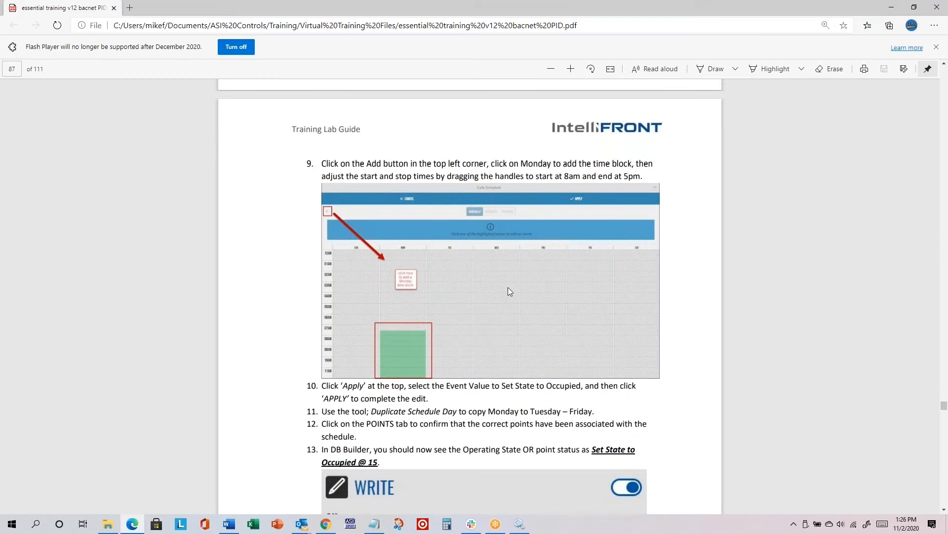
scroll(424, 295, down, 2)
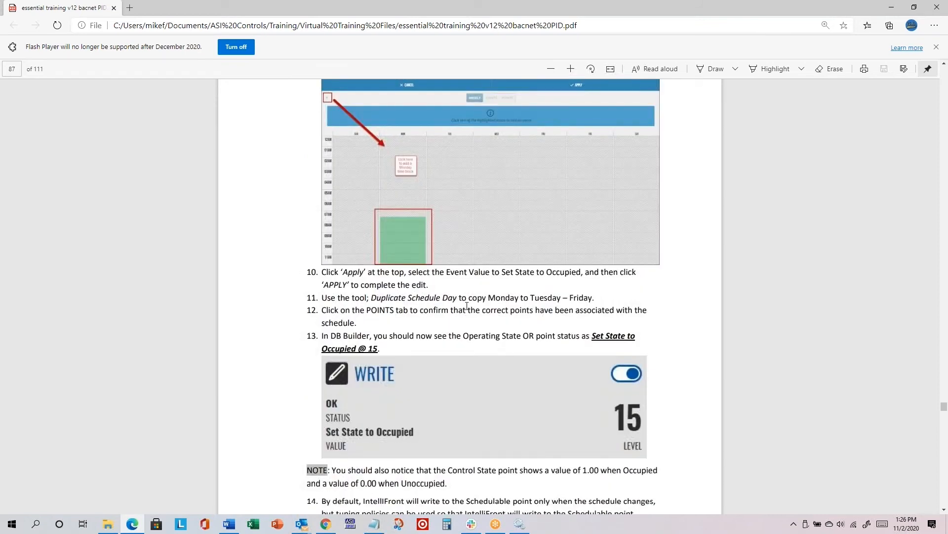
- Return to IntelliFRONT and examine the schedule list's options and the actions available for the ASIC1 Schedule
key(alt+Tab)
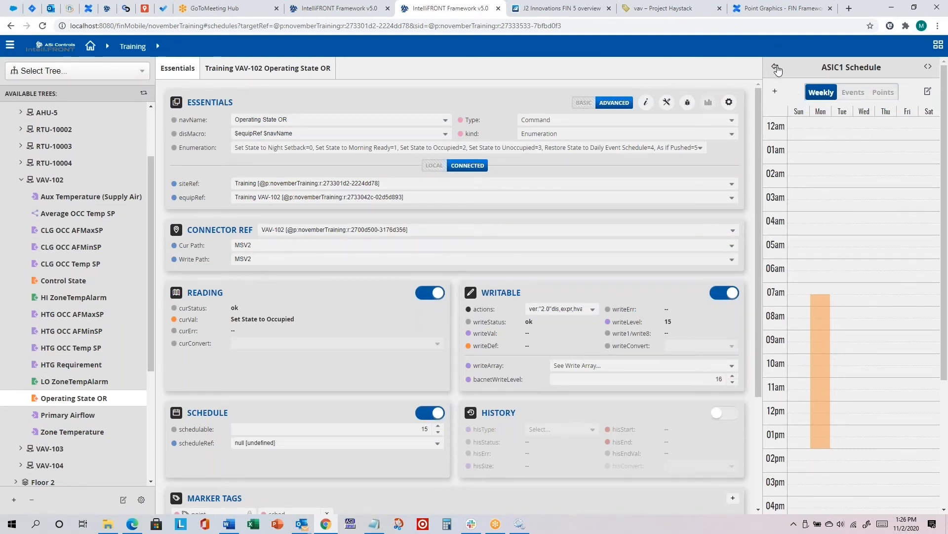
click(776, 68)
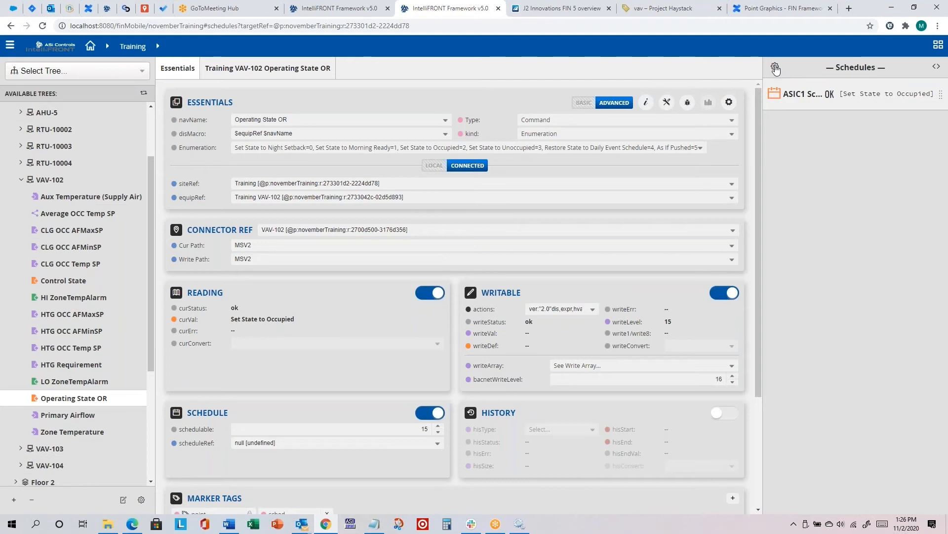
click(776, 69)
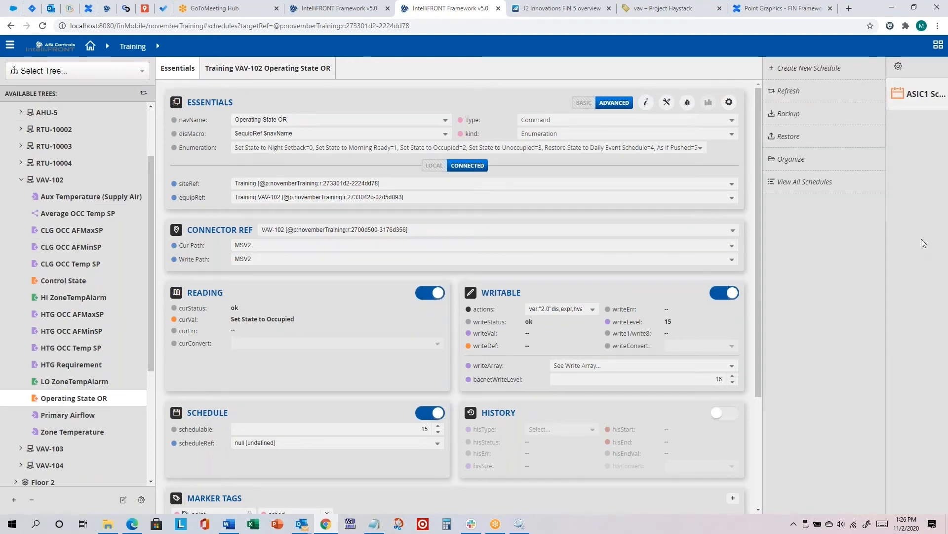
click(902, 95)
click(898, 67)
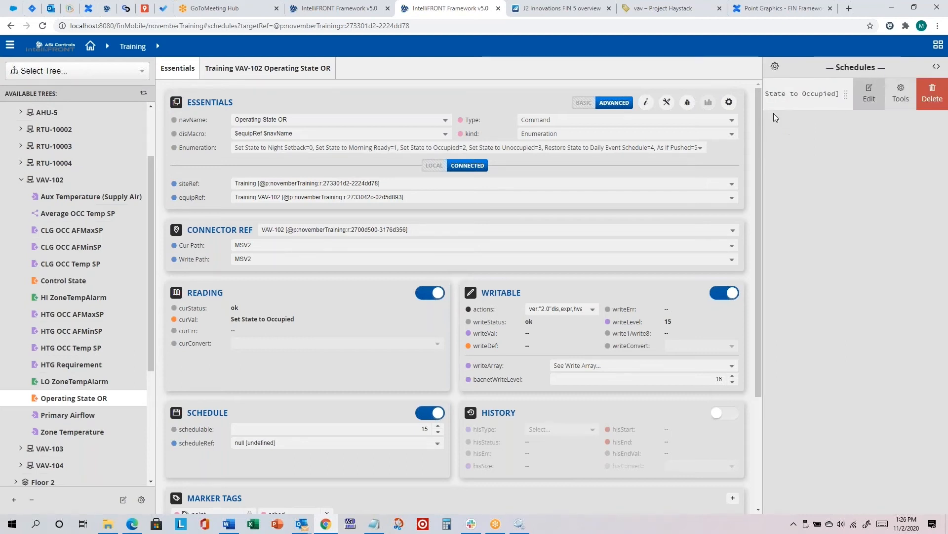
click(845, 94)
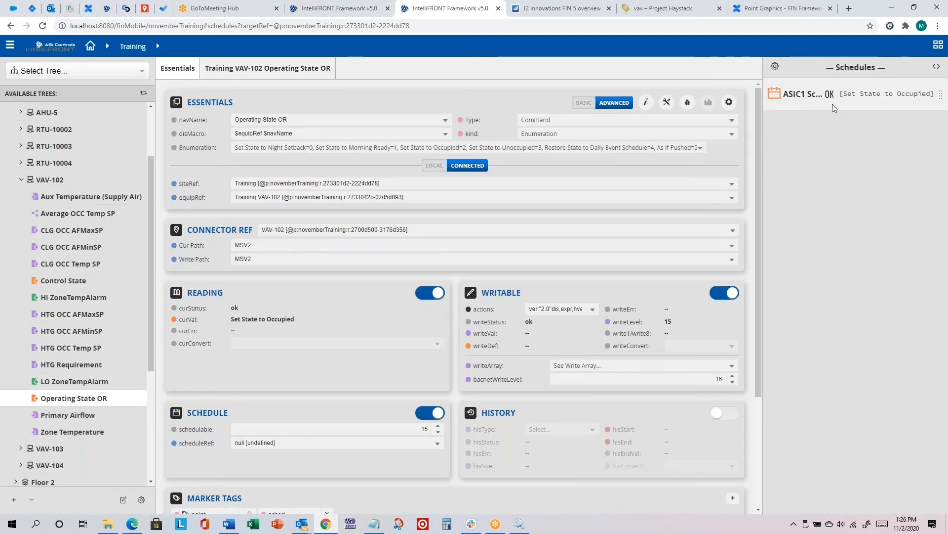
click(775, 68)
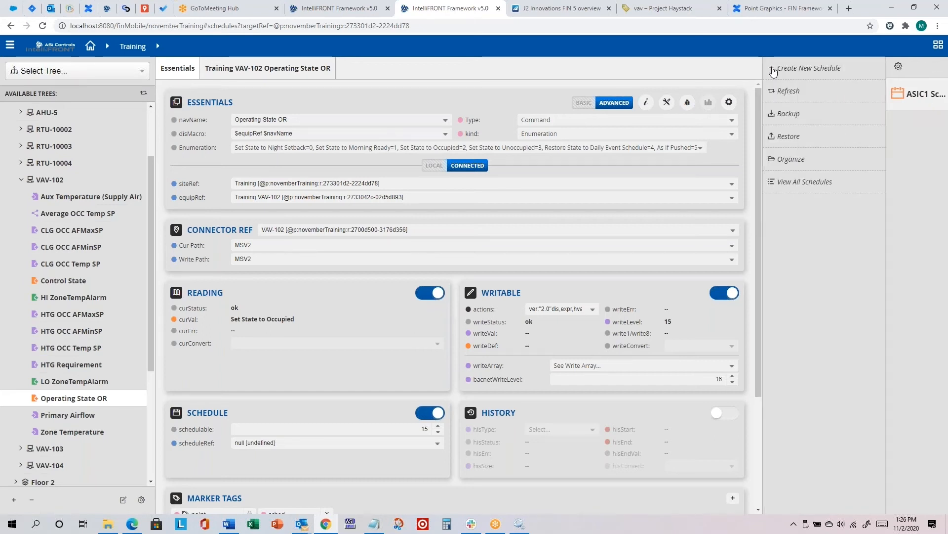
click(899, 68)
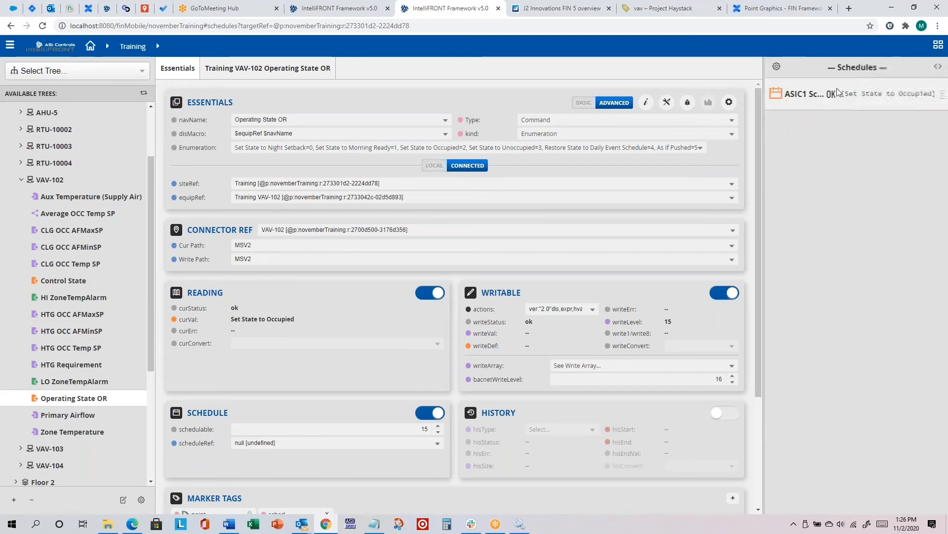
click(839, 93)
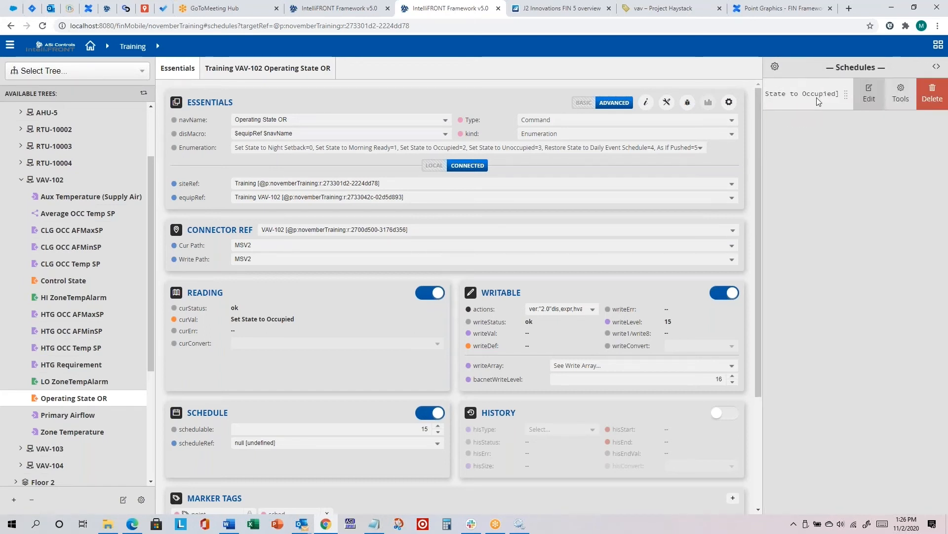
click(869, 92)
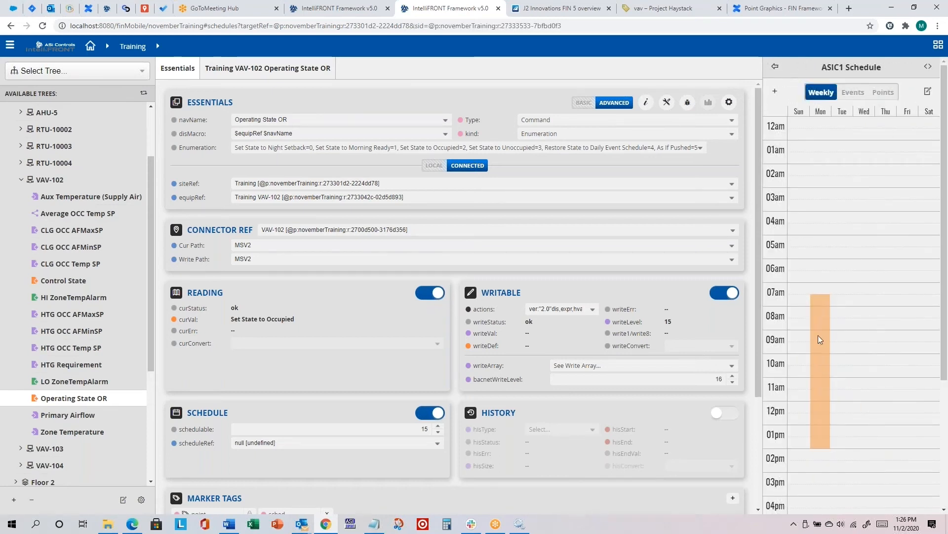
- Expand the schedule view and open the Duplicate Schedule Day tool for the ASIC1 Schedule
click(928, 68)
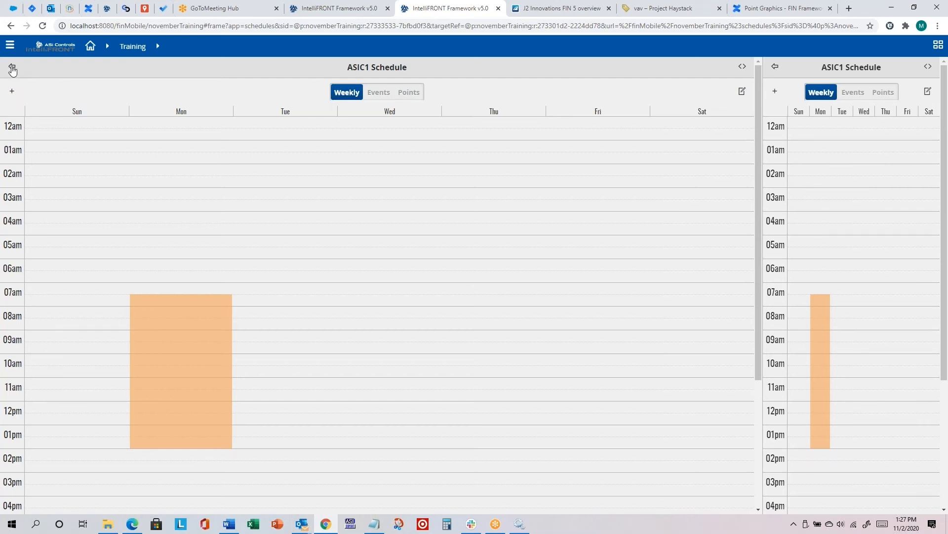
click(12, 69)
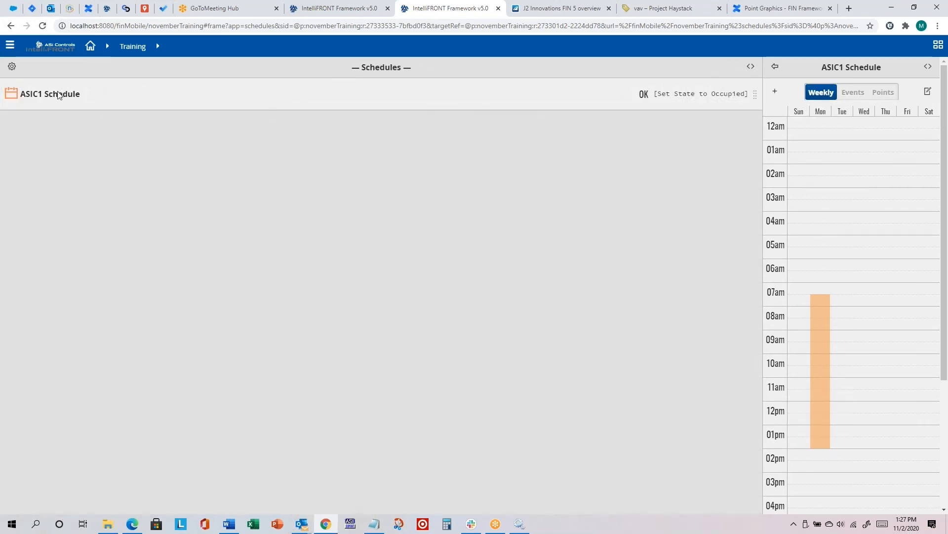
click(58, 95)
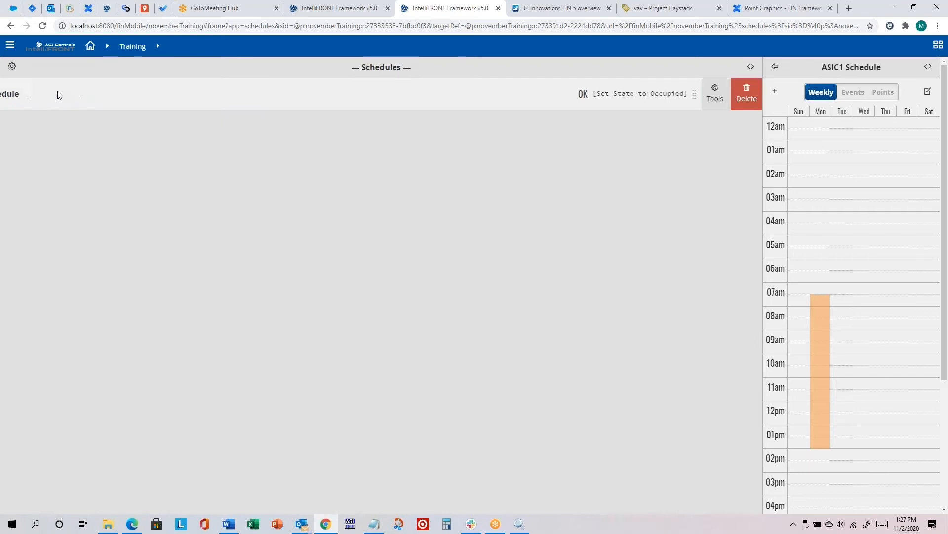
click(717, 94)
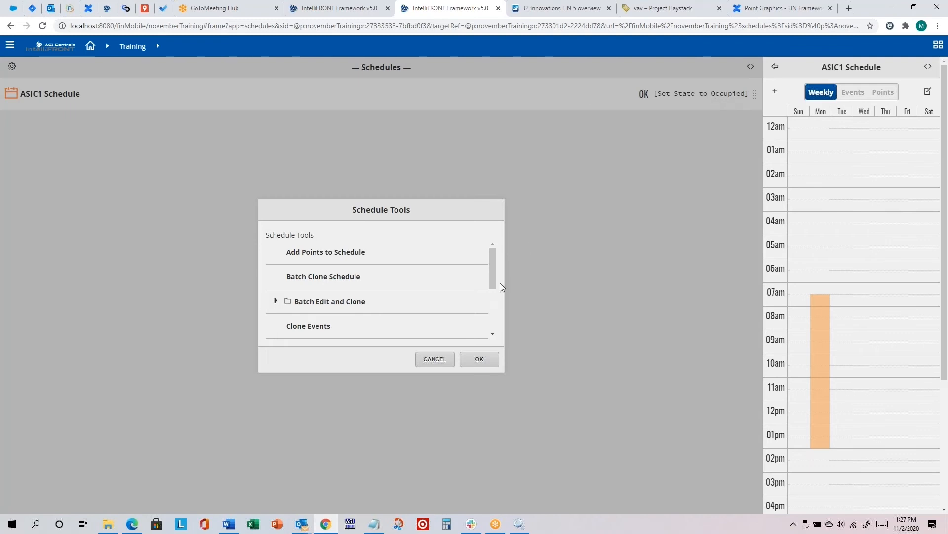
drag(493, 259, 482, 289)
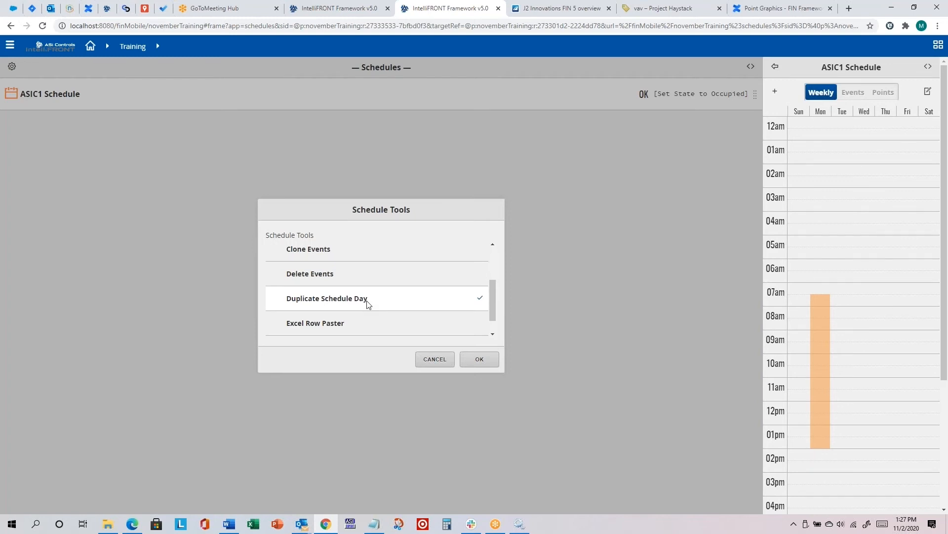
click(479, 363)
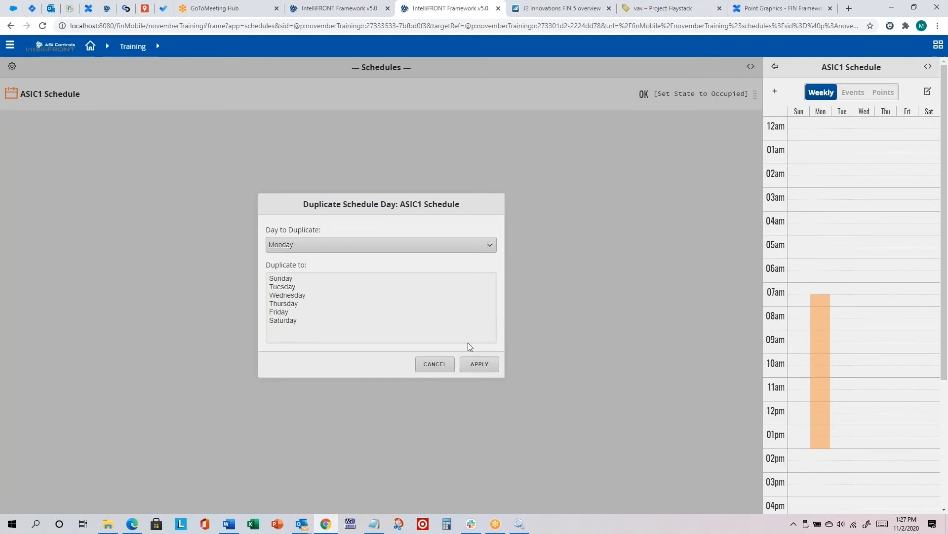
- Duplicate the ASIC1 Schedule's Monday to Tuesday, Wednesday, Thursday and Friday
click(292, 245)
click(293, 245)
click(288, 288)
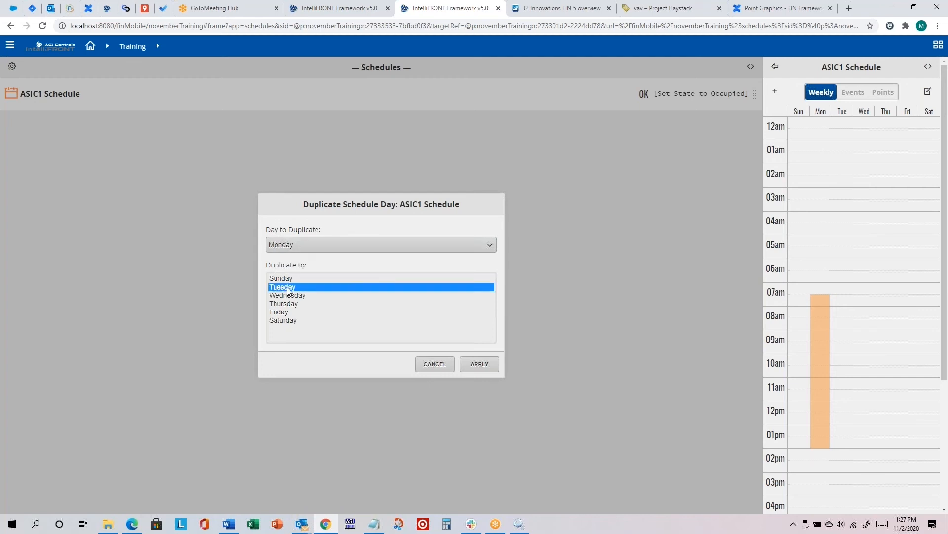
ctrl+click(287, 295)
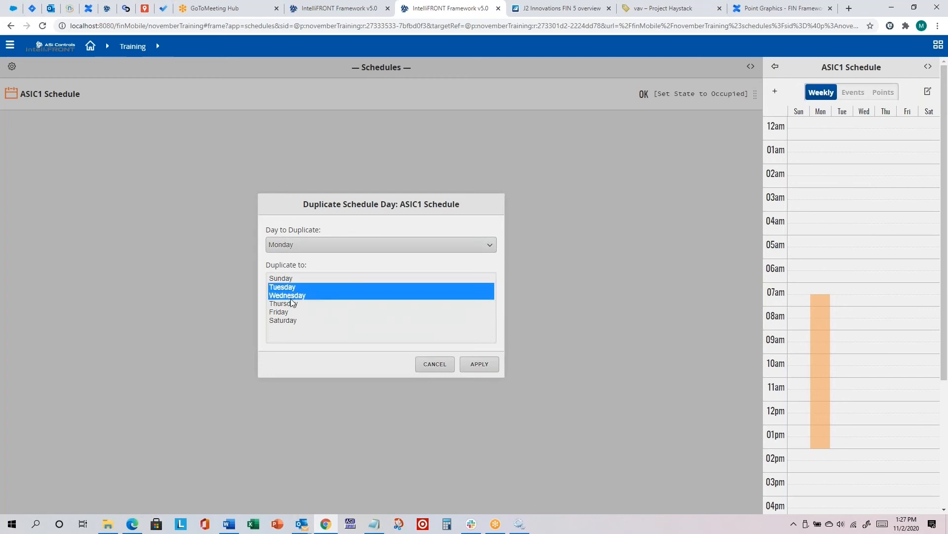
ctrl+click(292, 303)
ctrl+click(295, 310)
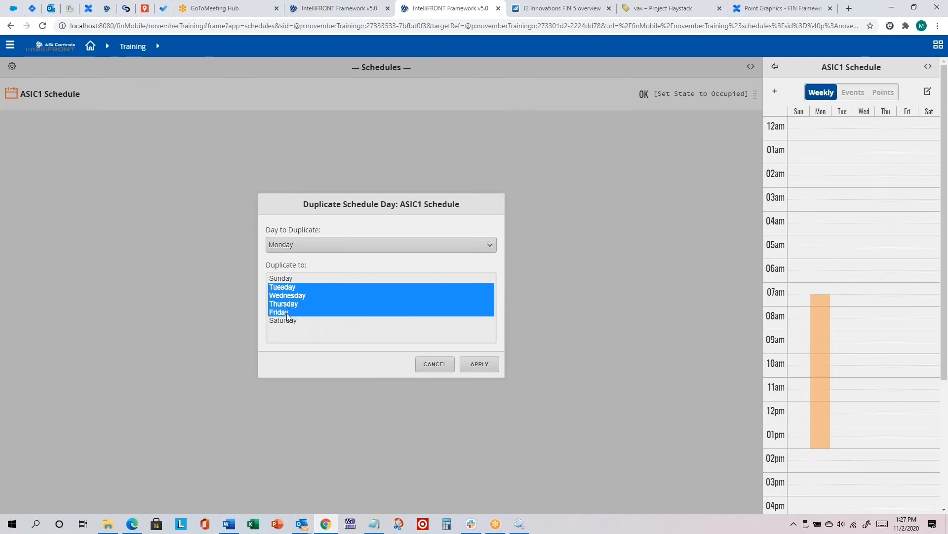
click(480, 364)
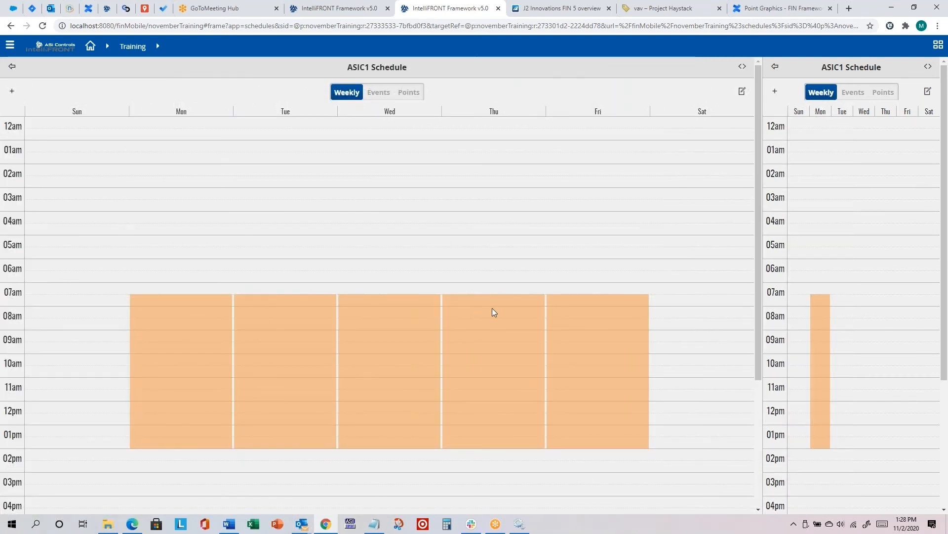
- Check the ASIC1 Schedule's weekly calendar and the VAV points associated with it
scroll(493, 309, down, 4)
scroll(469, 304, up, 2)
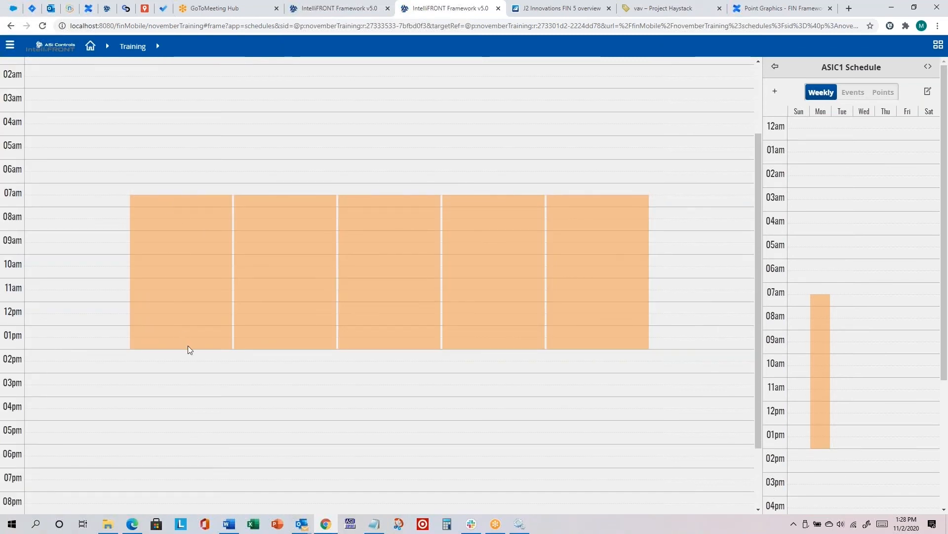
scroll(192, 324, up, 2)
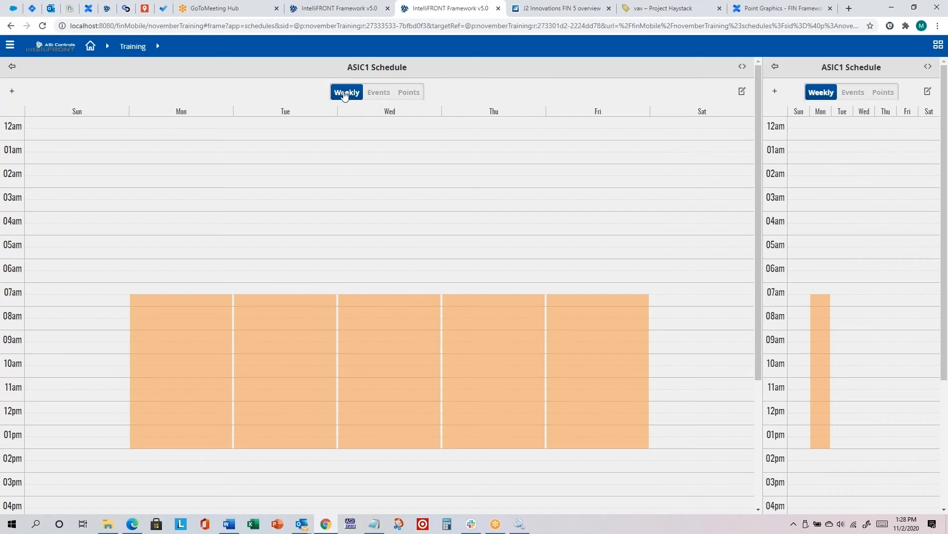
click(416, 96)
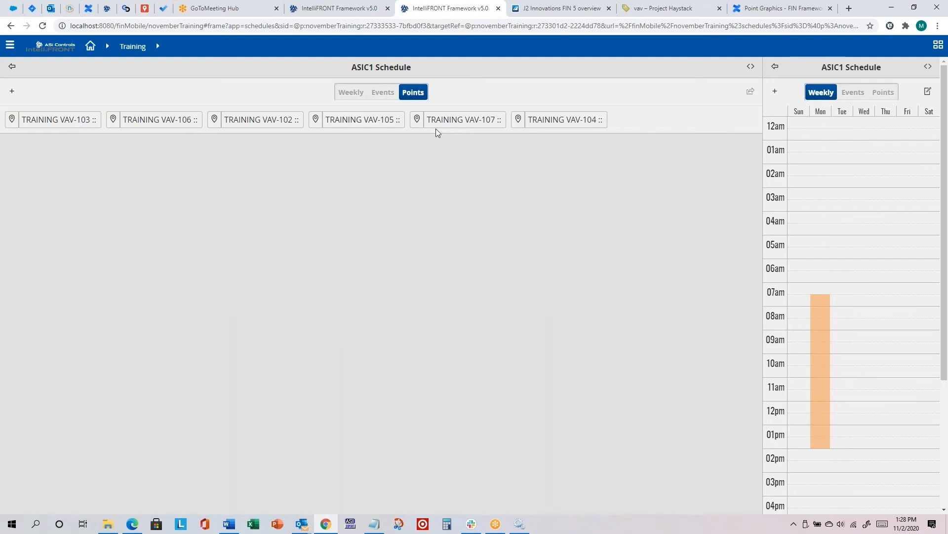
- Add a special event named Thanksgiving to the ASIC1 Schedule with its event value set to Set State to Unoccupied
click(385, 95)
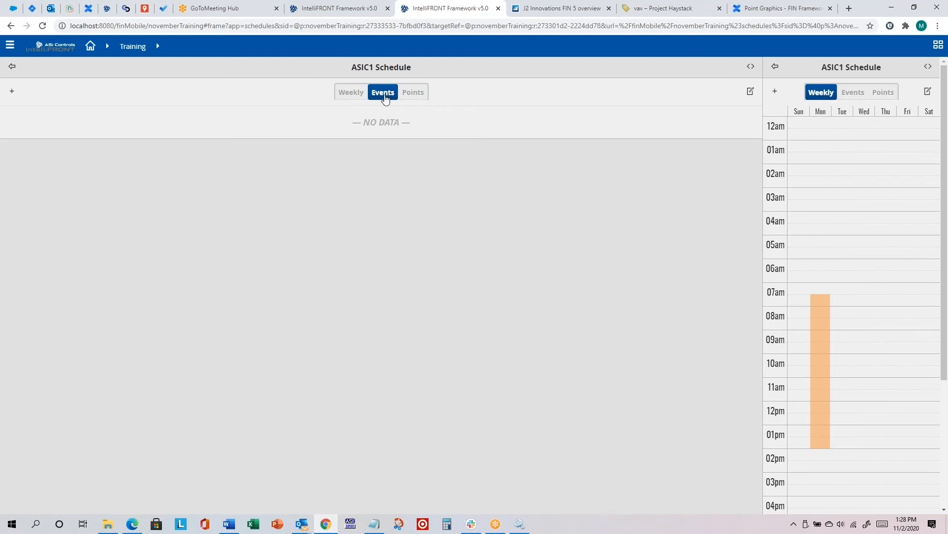
click(12, 93)
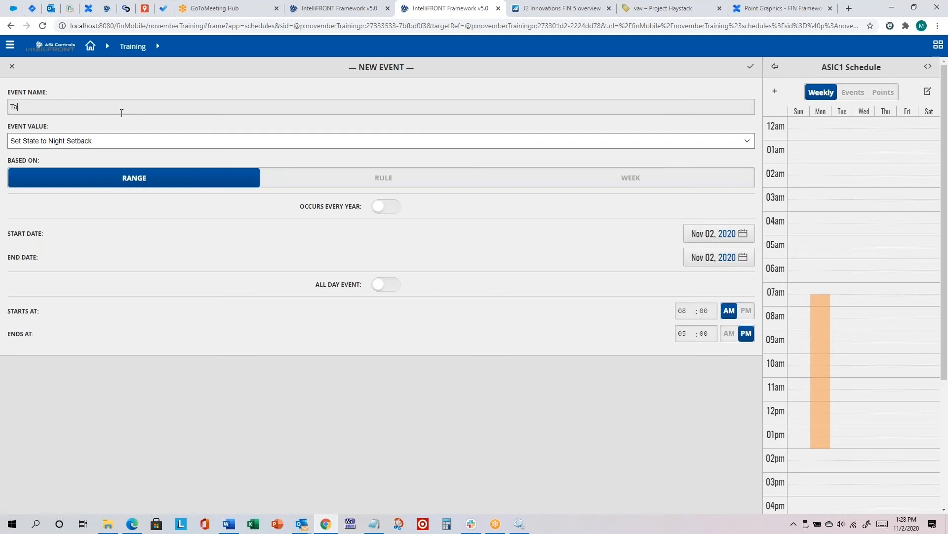
text(Ta)
key(BackSpace)
text(hanksgiving)
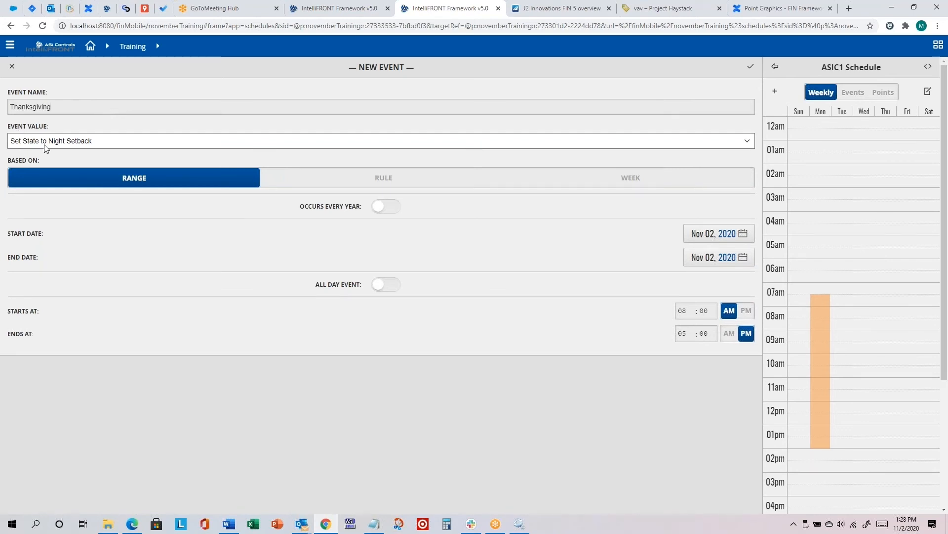
click(64, 142)
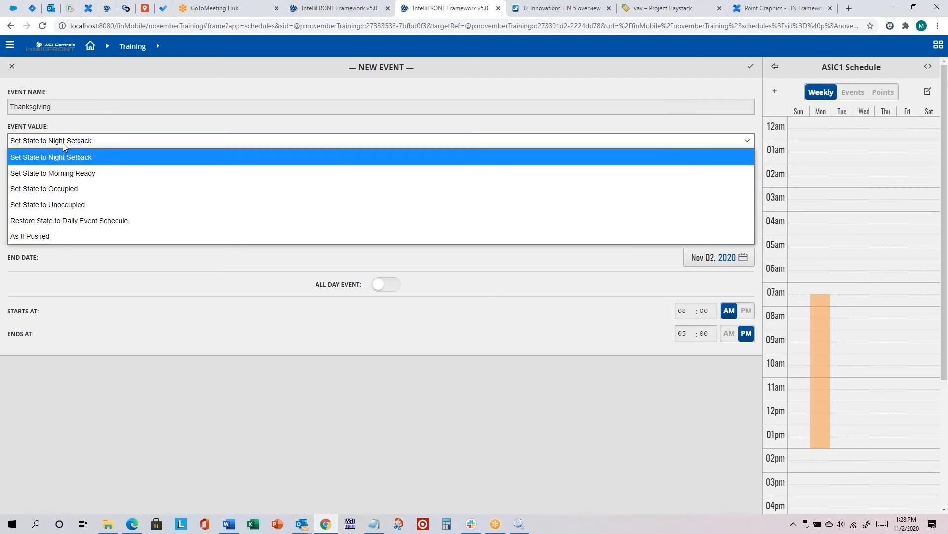
click(91, 204)
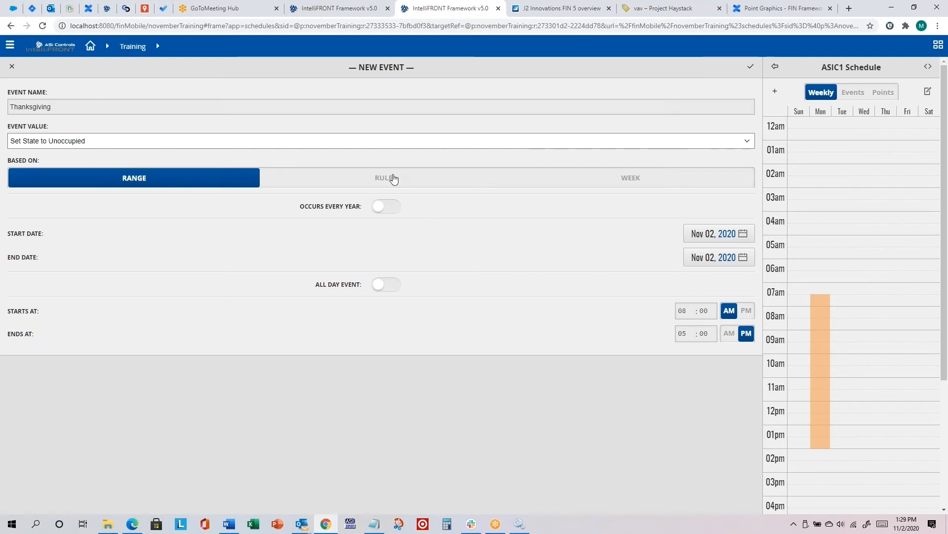
- Base the Thanksgiving event on a rule for the fourth Thursday in November
click(393, 178)
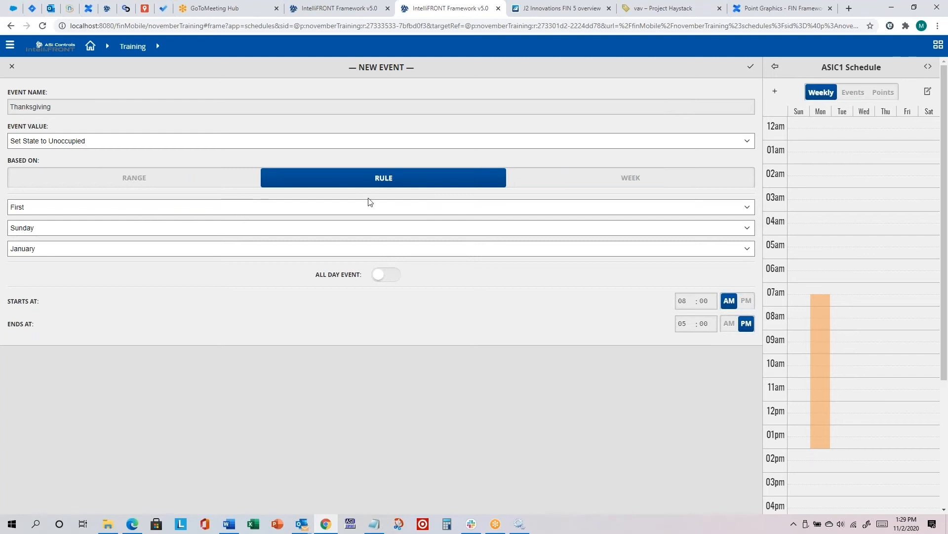
click(292, 207)
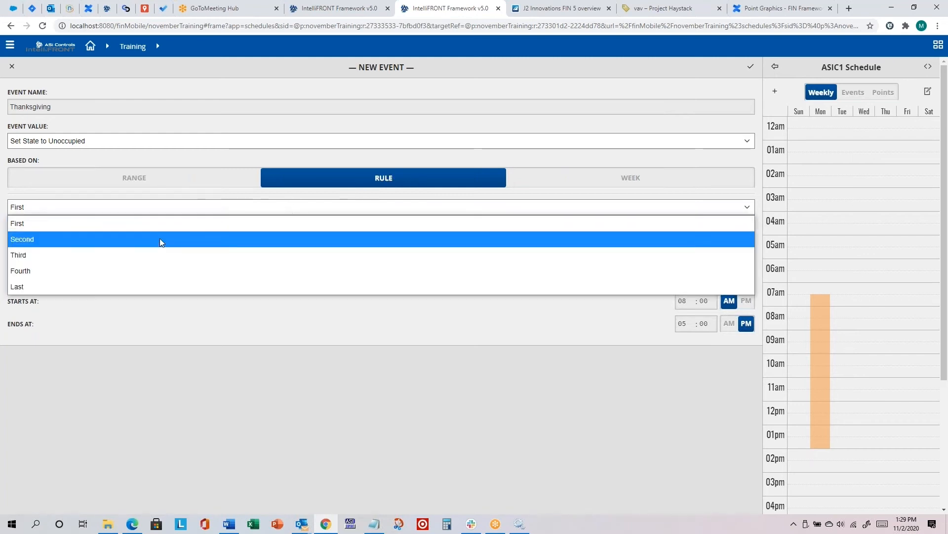
click(142, 270)
click(171, 237)
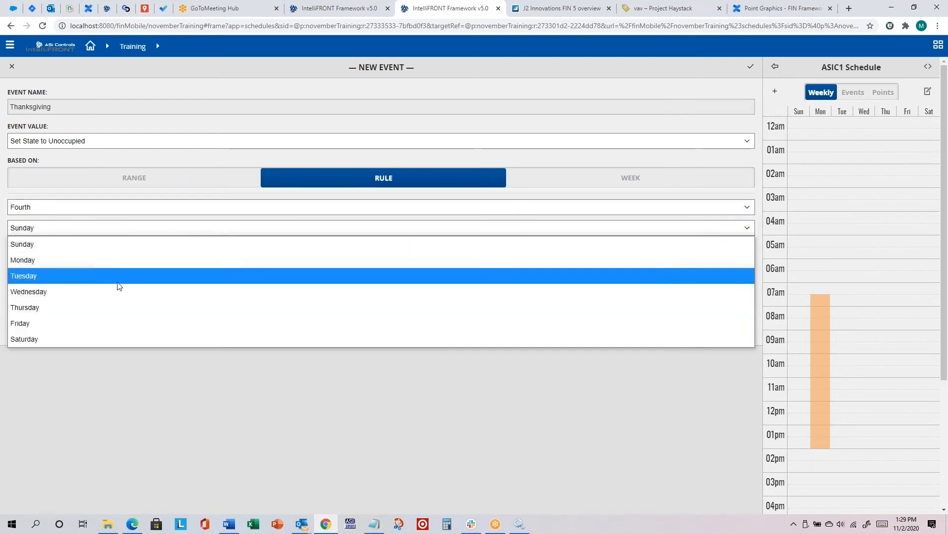
click(114, 306)
click(193, 250)
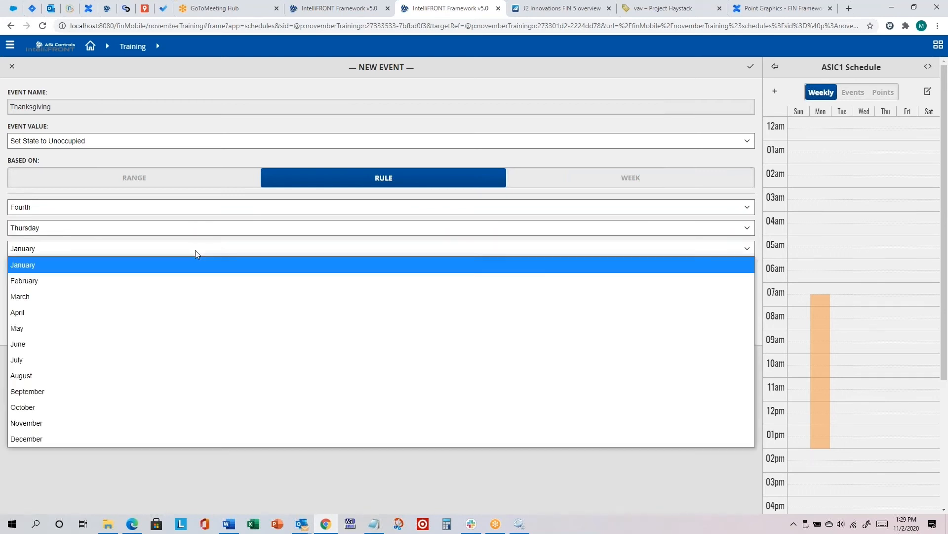
click(96, 423)
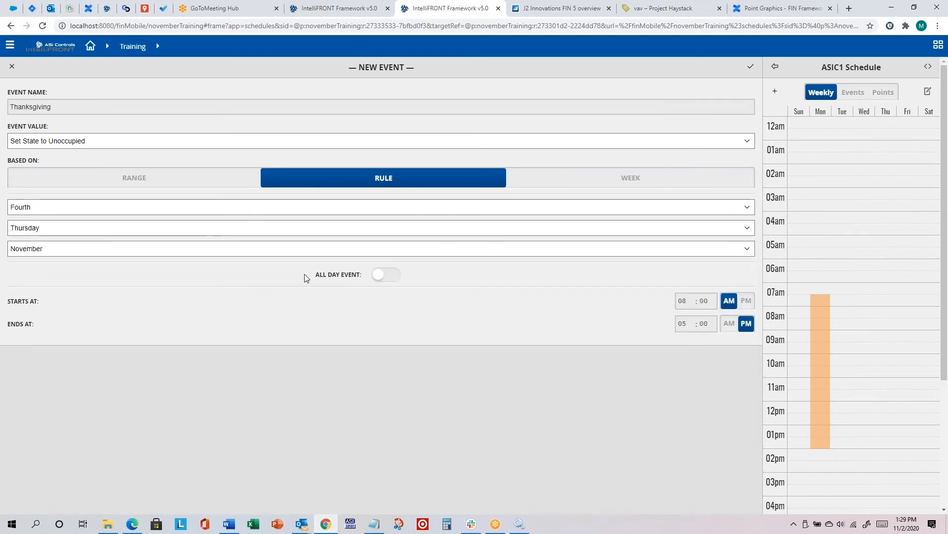
- Make Thanksgiving an all-day event, save it and switch back to the training guide PDF
click(380, 277)
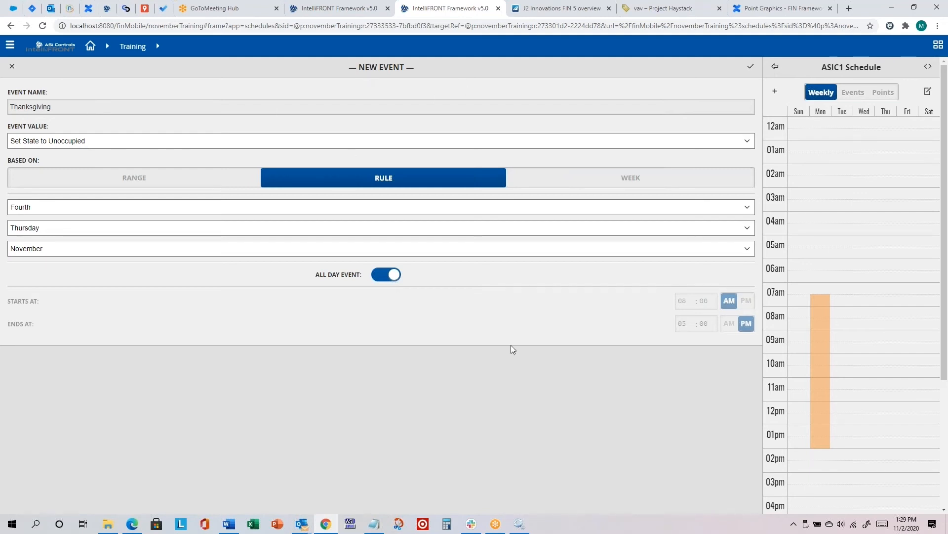
click(751, 69)
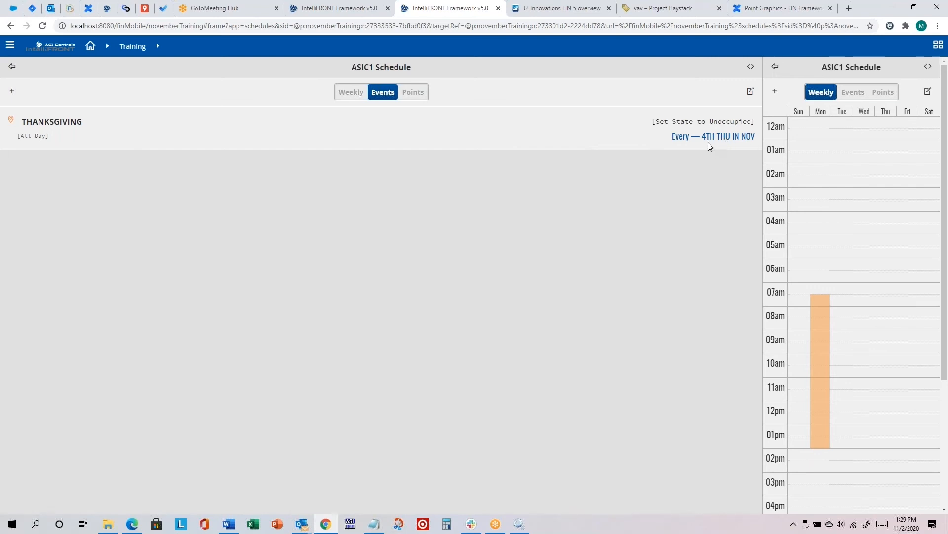
key(alt+Tab)
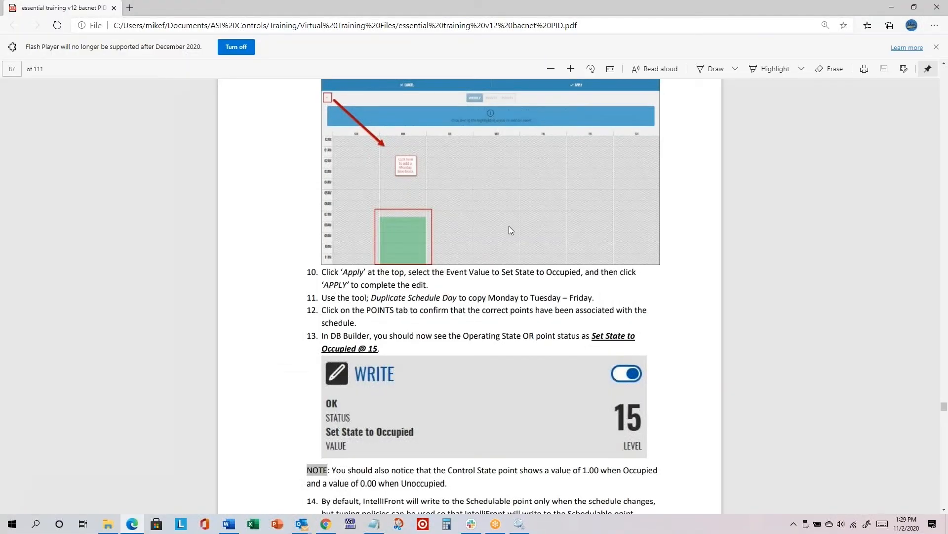
- Add the note "add boolean schedule for ahu" under the date 11/4/2020 in essentialTrainingNotes_2020-10-26.txt in Notepad and save the file
scroll(511, 231, down, 2)
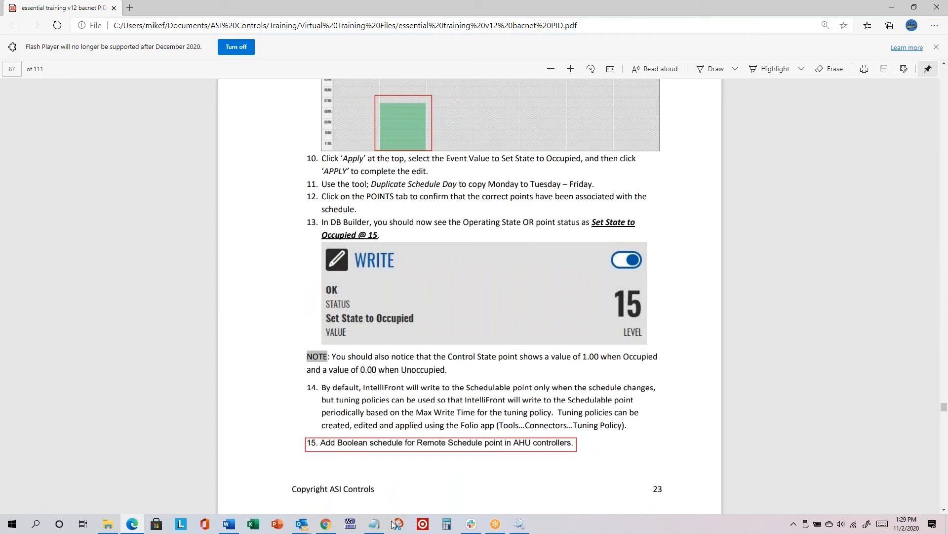
click(375, 524)
key(Return)
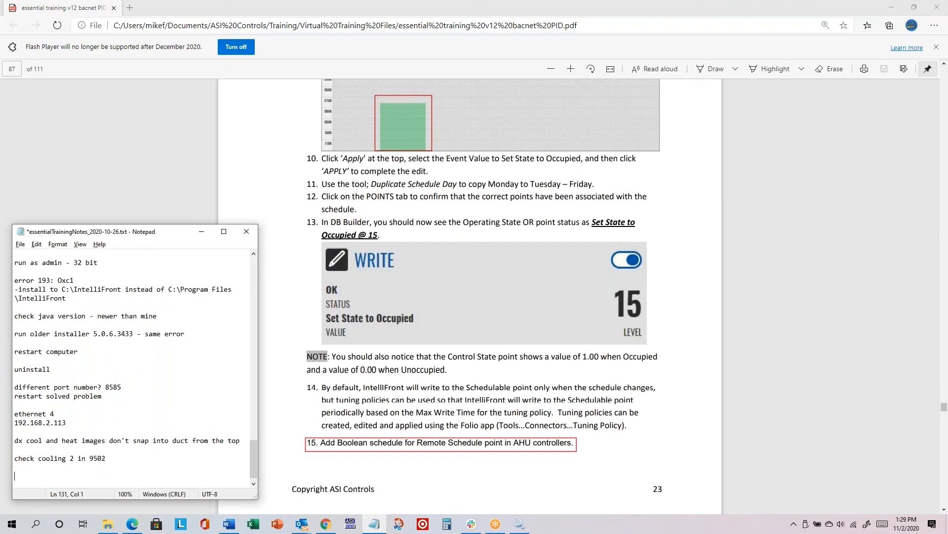
text(add)
key(Return)
text(11/4/2020)
key(Down)
text(boolean schedule f)
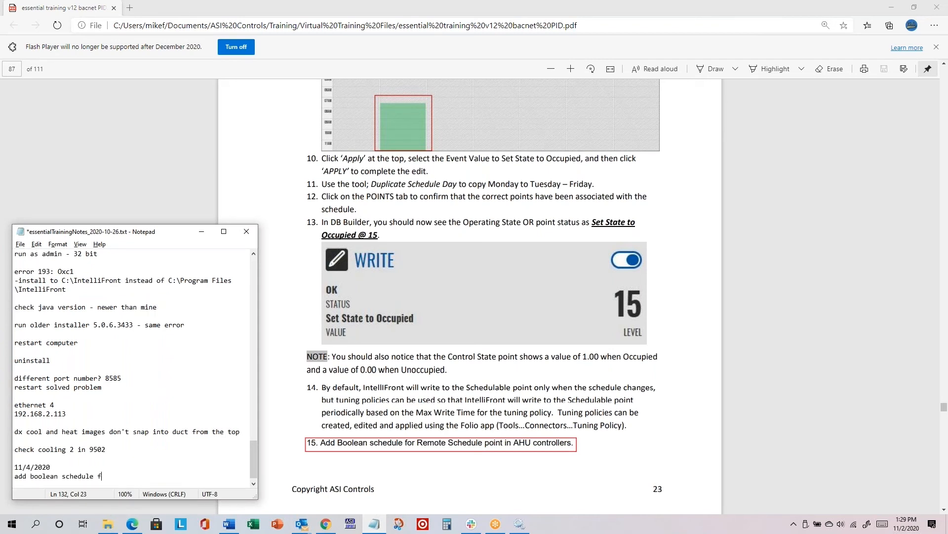
text(ror ahu)
key(Return)
key(ctrl+s)
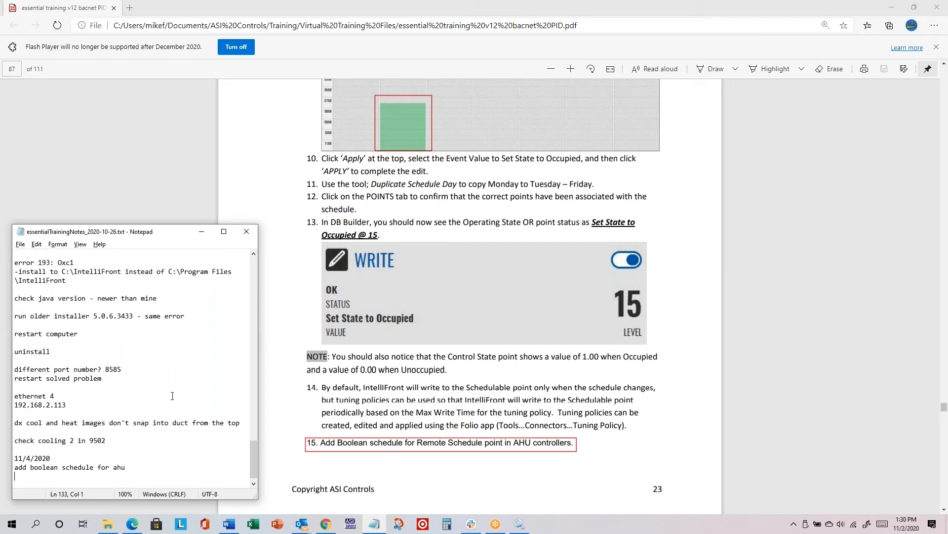
- Return to the training guide PDF and review step 14 on tuning policies, the Max Write Time and the Folio app
click(549, 397)
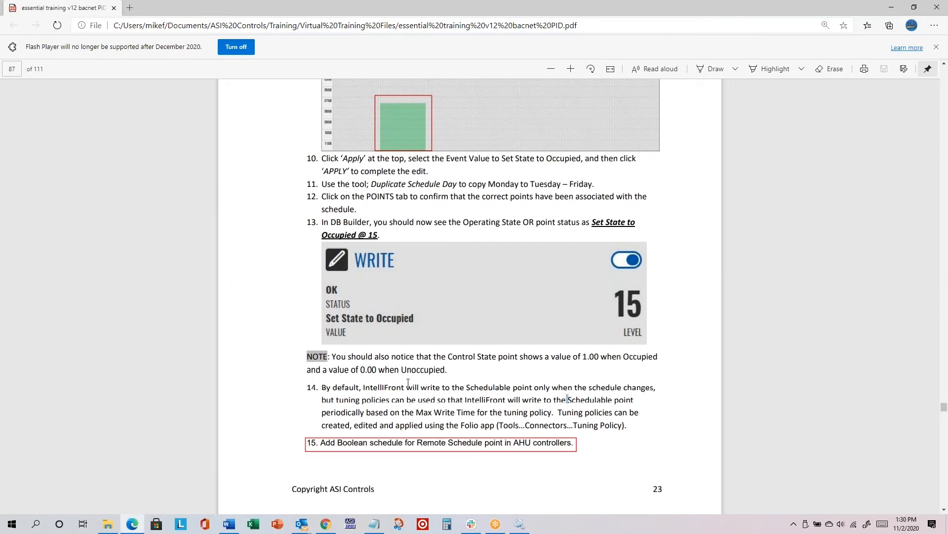
drag(542, 396, 625, 423)
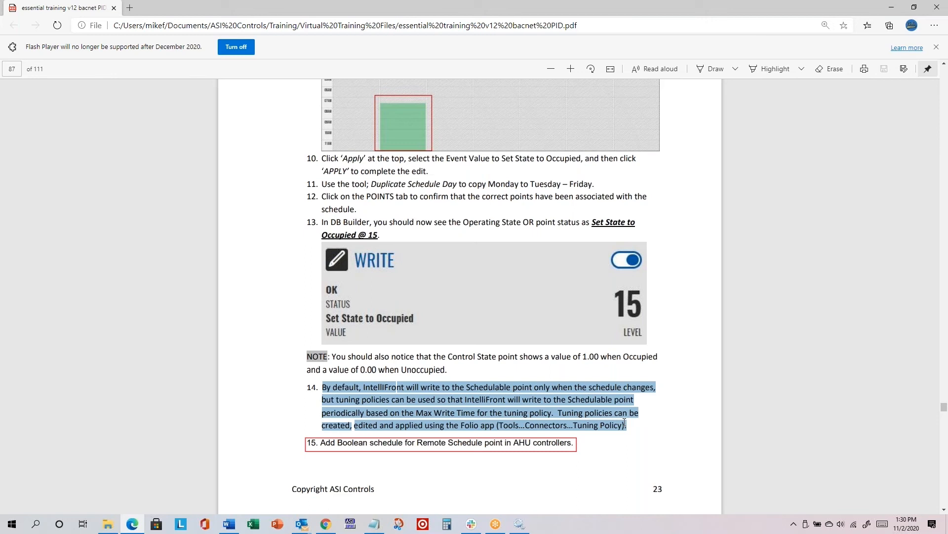
click(415, 413)
drag(415, 413, 483, 408)
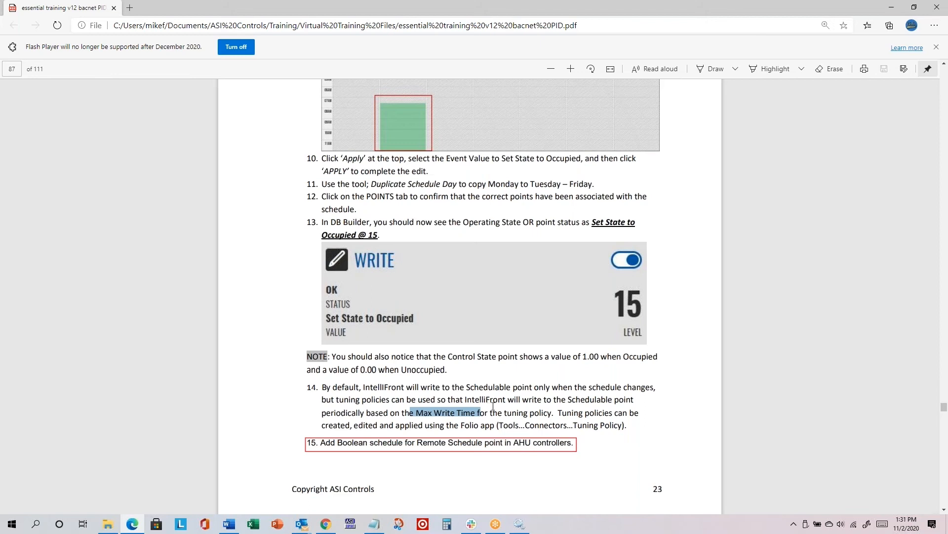
drag(557, 413, 496, 425)
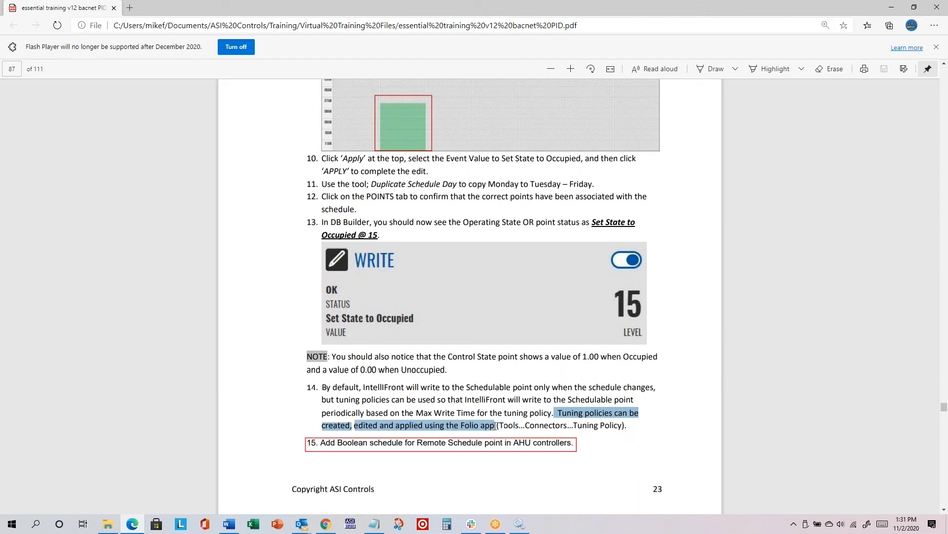
- Switch to IntelliFRONT in Chrome and launch the Folio app
key(alt+Tab)
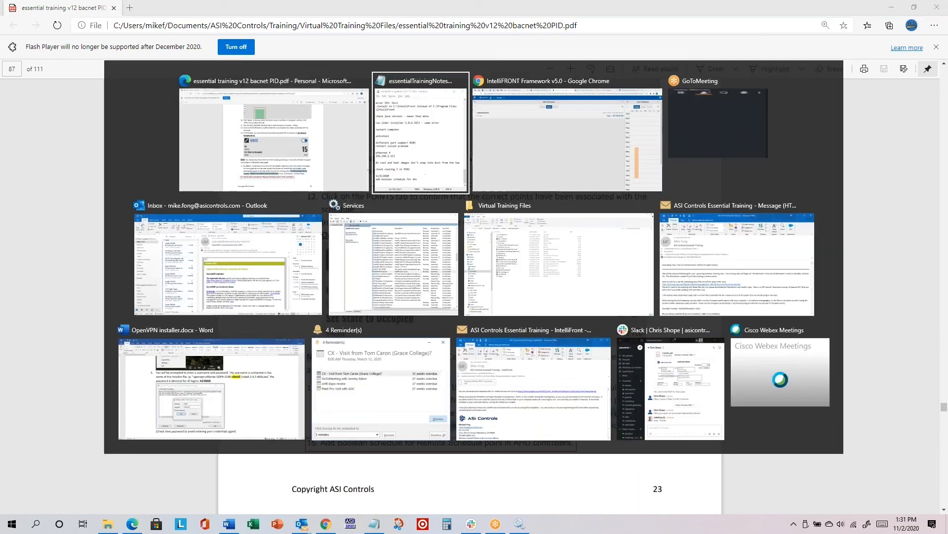
click(516, 173)
click(10, 46)
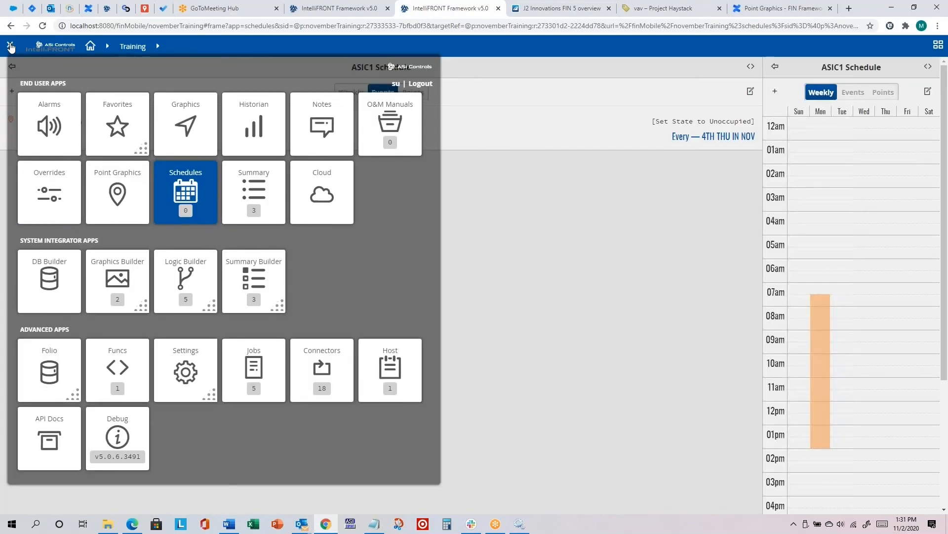
click(52, 371)
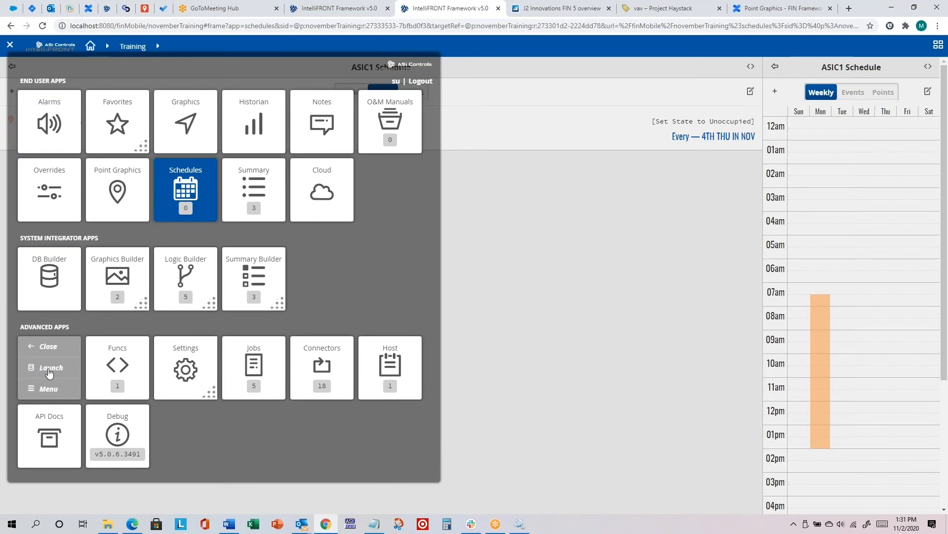
click(50, 371)
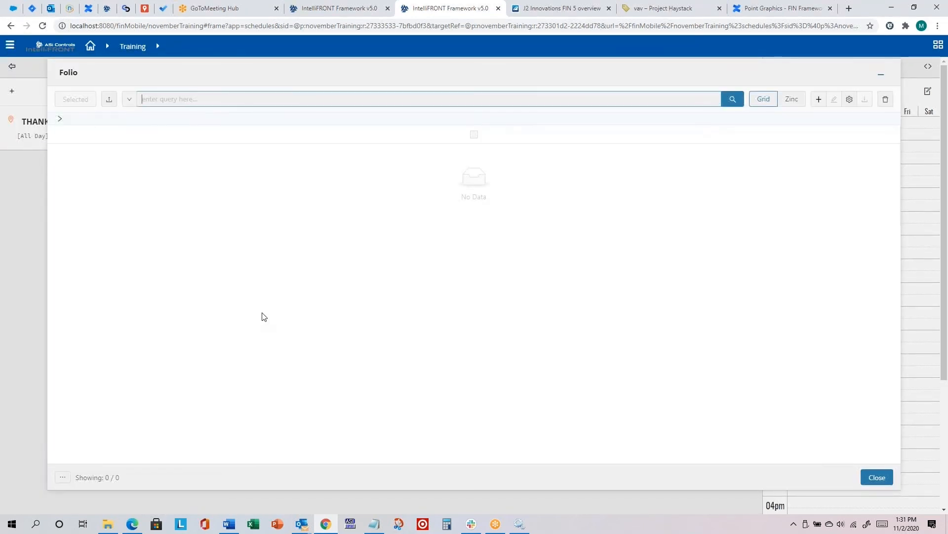
- Switch back to the training guide PDF and highlight the Tools…Connectors…Tuning Policy path in step 14
key(alt+Tab)
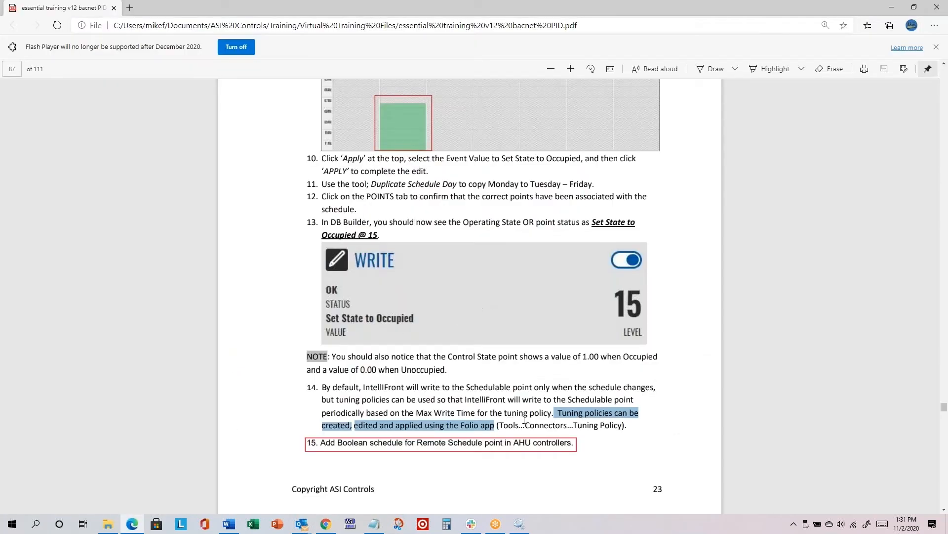
click(525, 420)
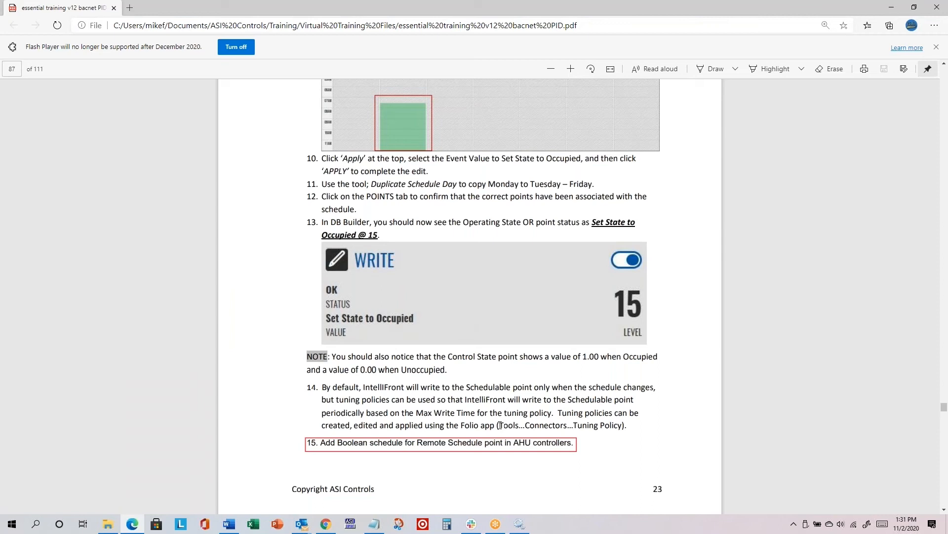
drag(499, 425, 624, 425)
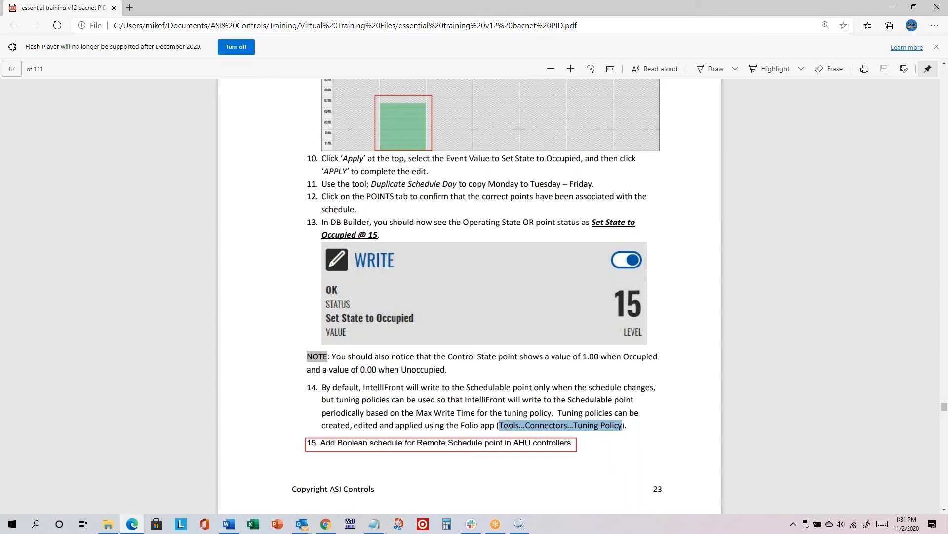
- Switch to the FIN Framework documentation in Chrome and open the Tuning Policy page of the Connector Tools section
key(alt+Tab)
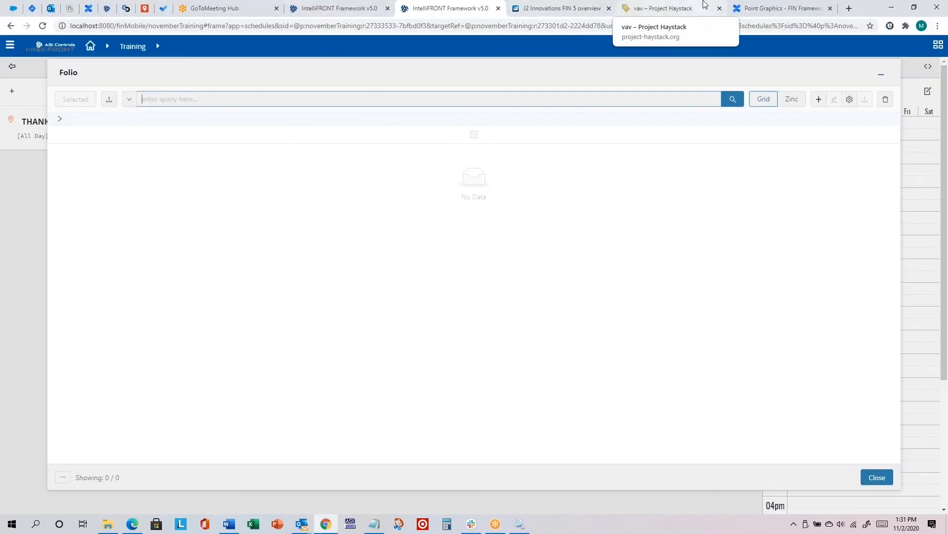
click(766, 11)
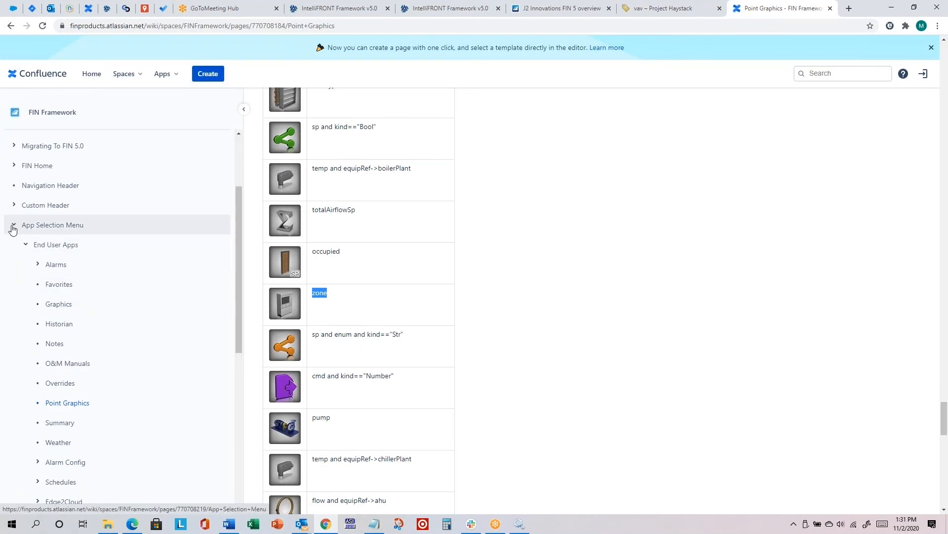
click(26, 245)
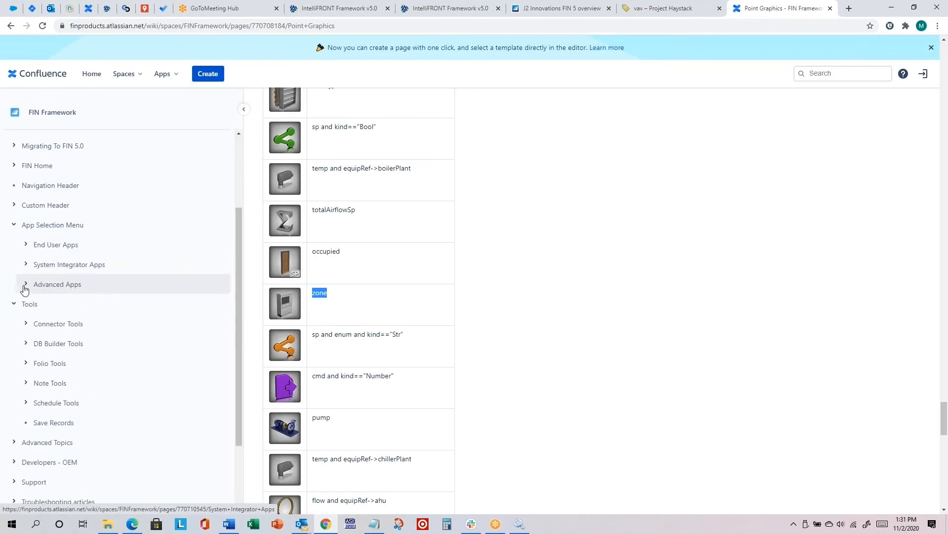
scroll(76, 322, down, 2)
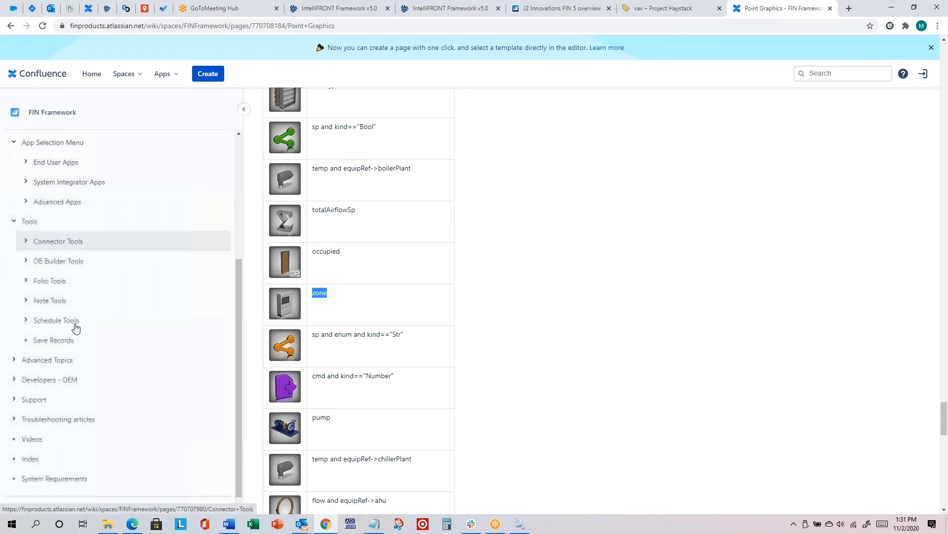
click(14, 361)
scroll(43, 354, down, 5)
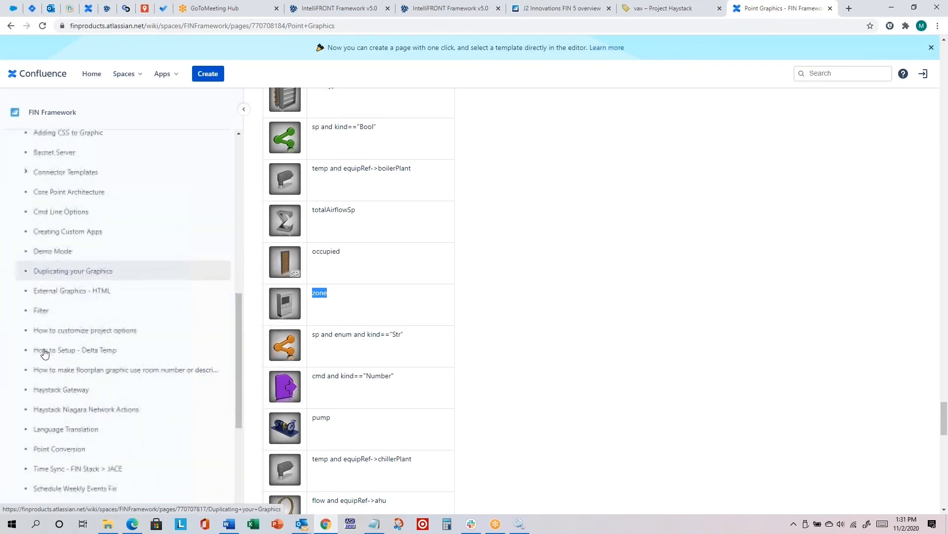
scroll(45, 353, down, 1)
scroll(44, 353, up, 1)
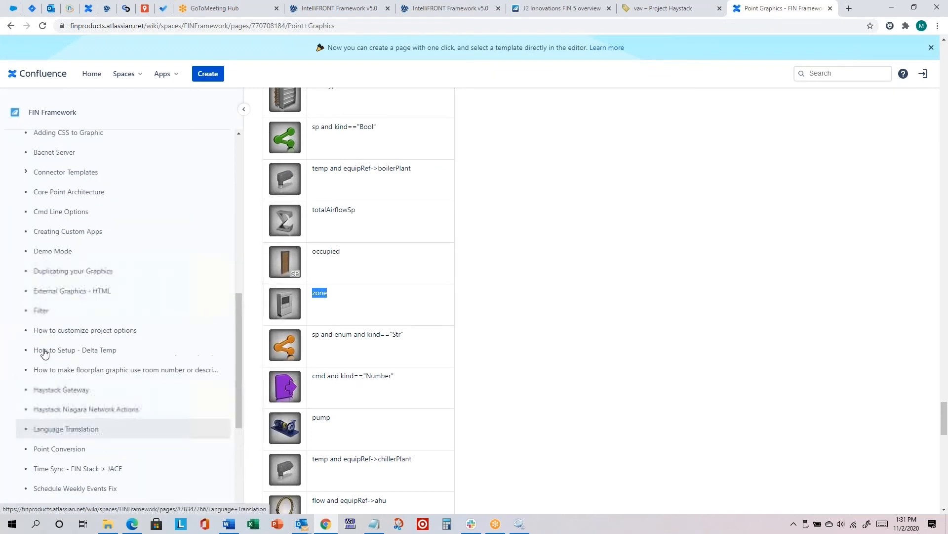
scroll(45, 354, up, 3)
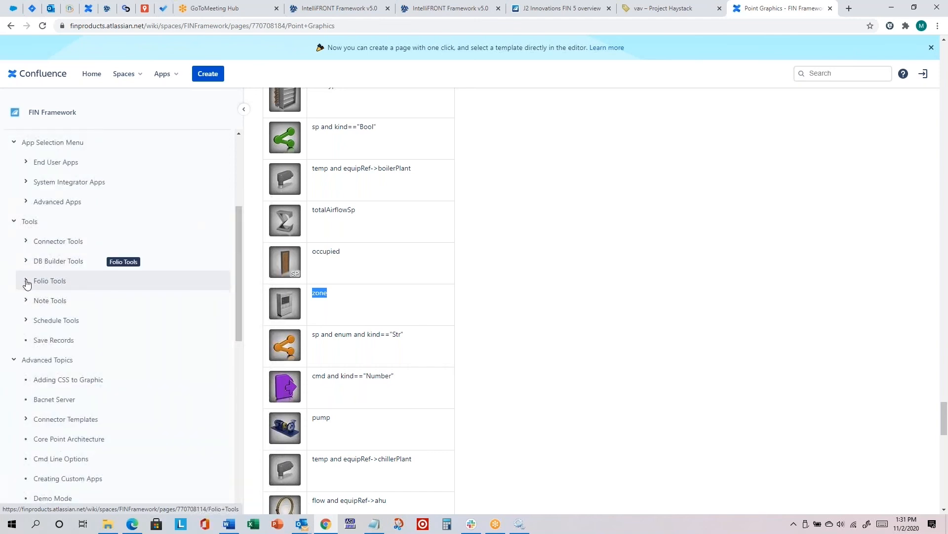
click(23, 242)
click(57, 341)
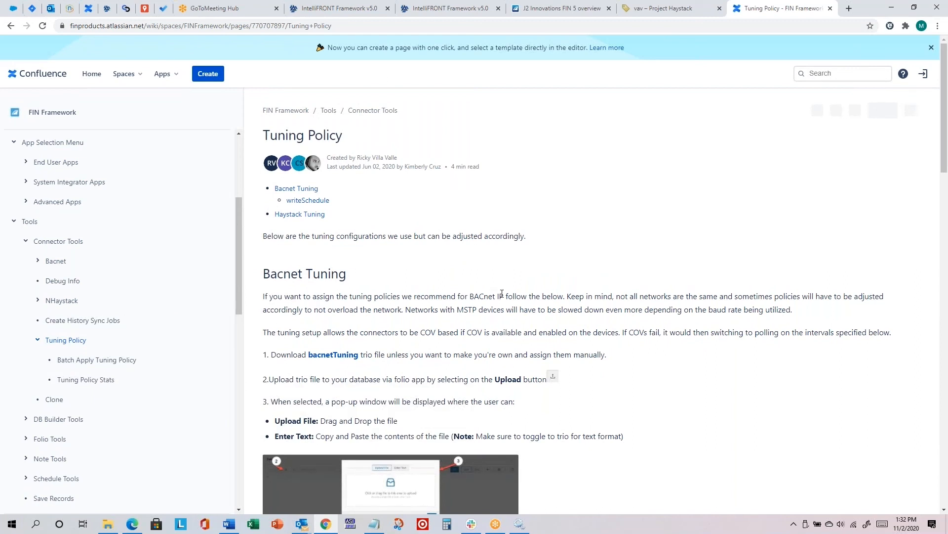
- Read the Bacnet Tuning instructions on uploading the trio file, removing existing connTuningRef tags and running finAssignConnTuning()
scroll(502, 293, down, 2)
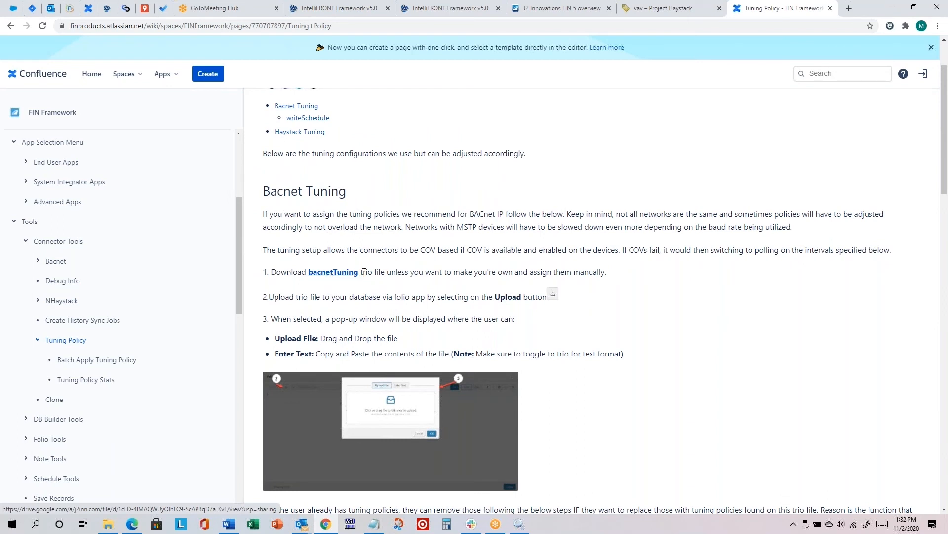
scroll(398, 277, down, 2)
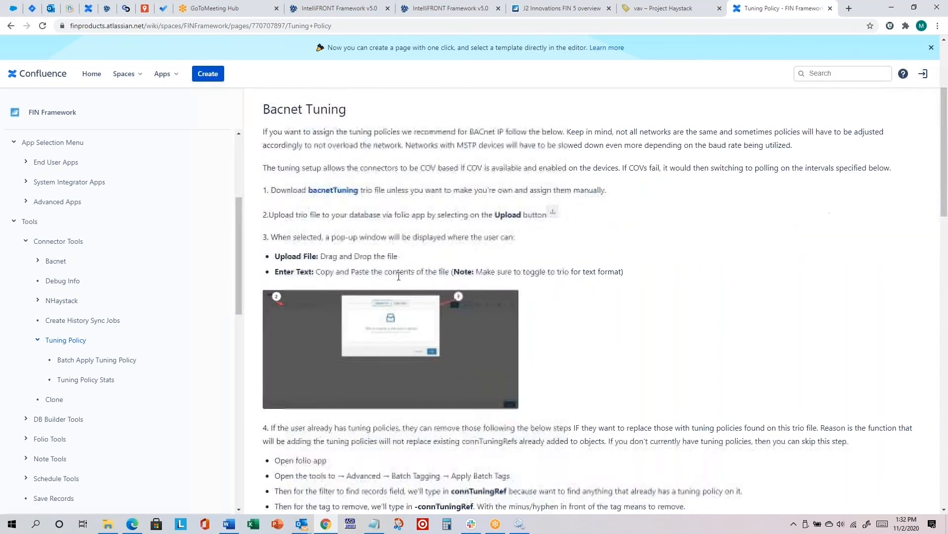
scroll(494, 235, down, 5)
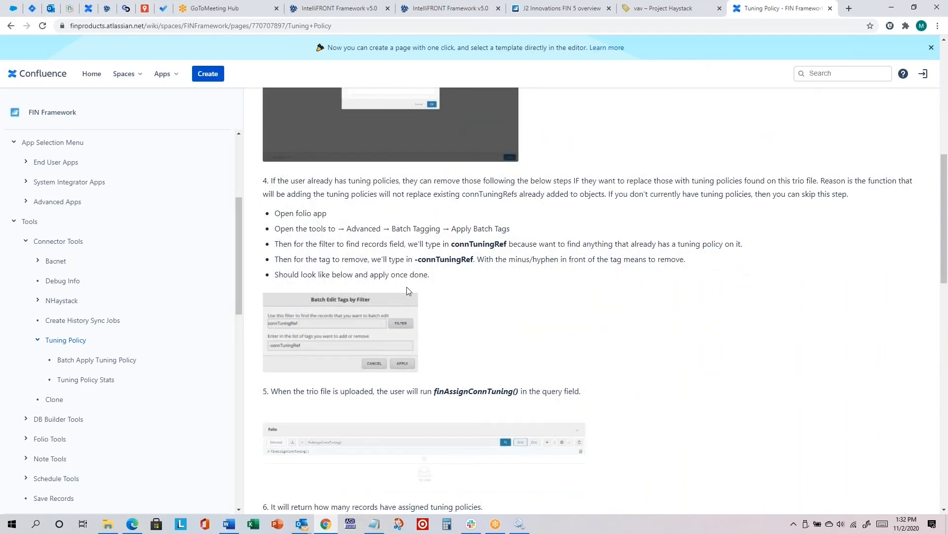
scroll(409, 291, down, 3)
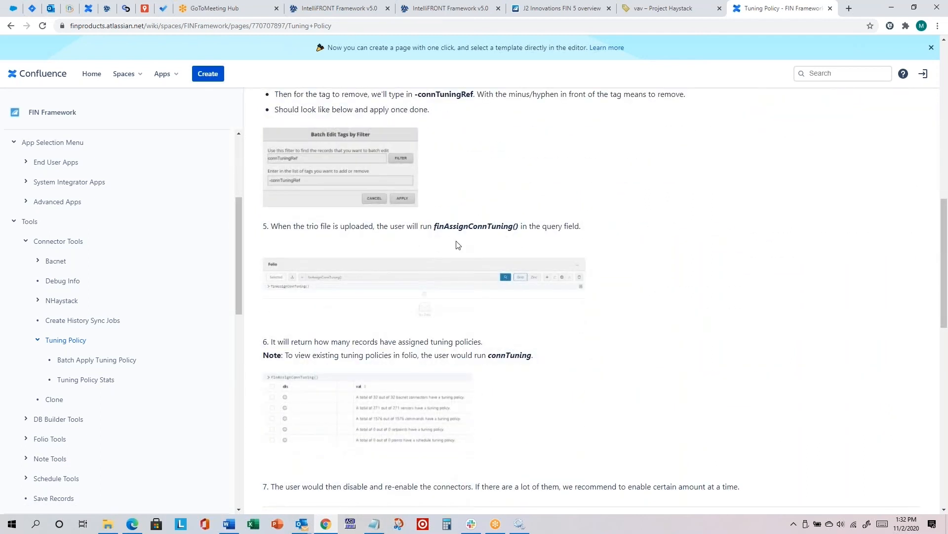
drag(433, 227, 519, 228)
scroll(507, 277, down, 3)
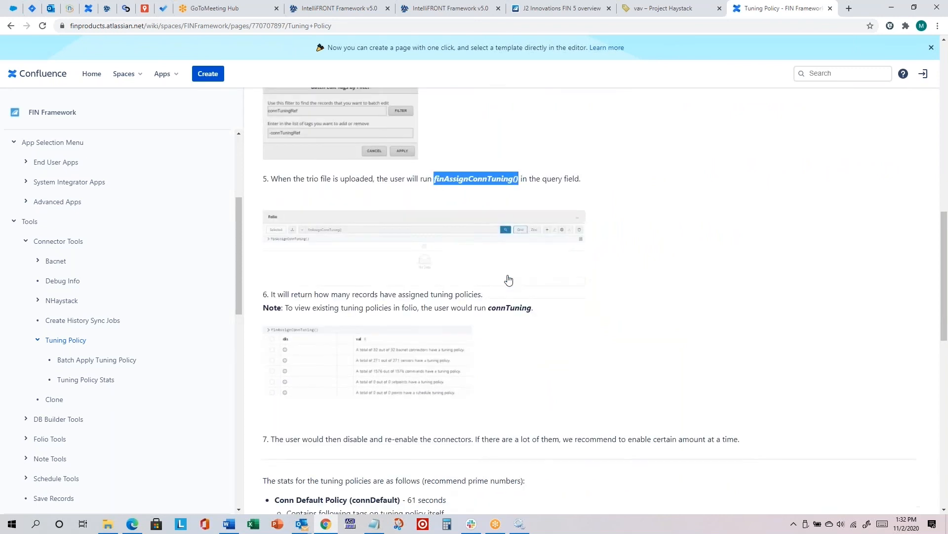
- Examine the recommended tuning policy intervals and the writeSchedule tag rules, and switch back to the training guide PDF
scroll(508, 281, down, 5)
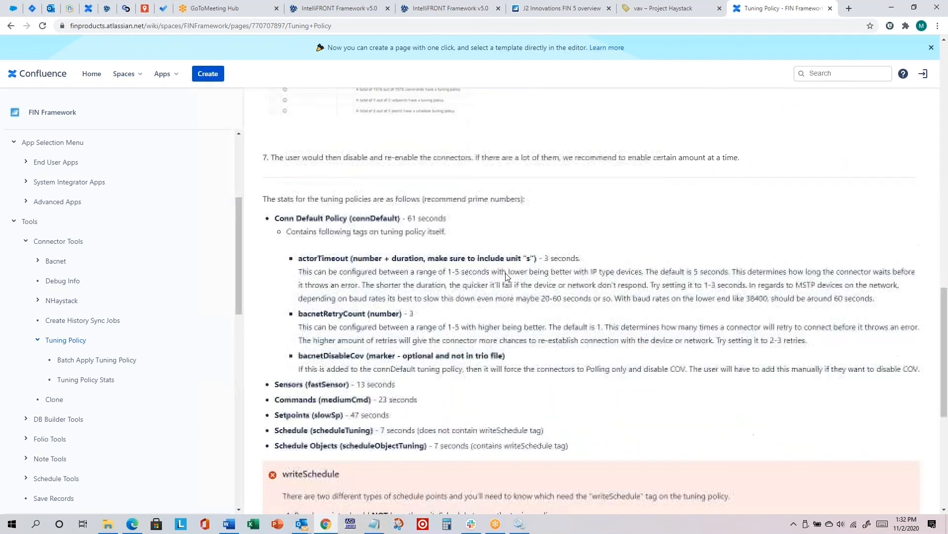
scroll(591, 301, down, 3)
scroll(591, 301, up, 3)
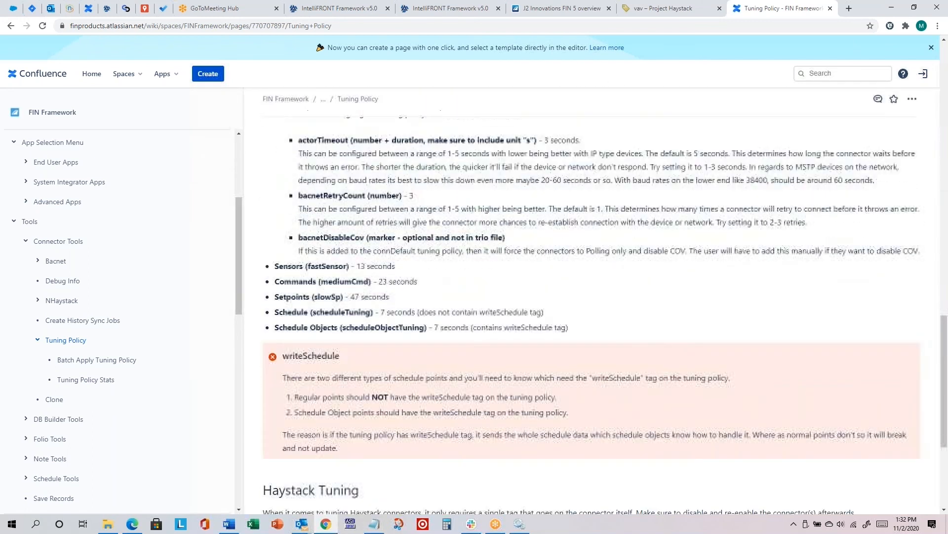
scroll(508, 278, up, 1)
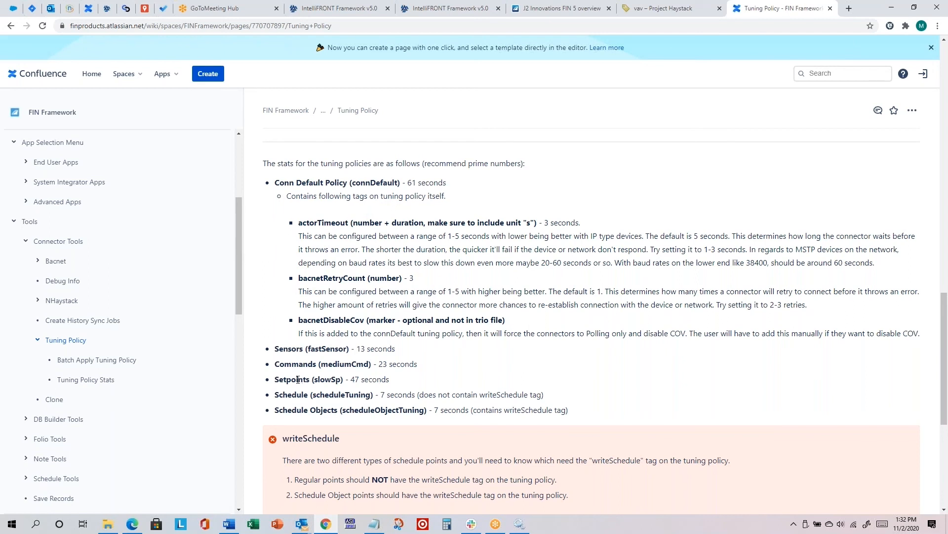
scroll(295, 379, down, 2)
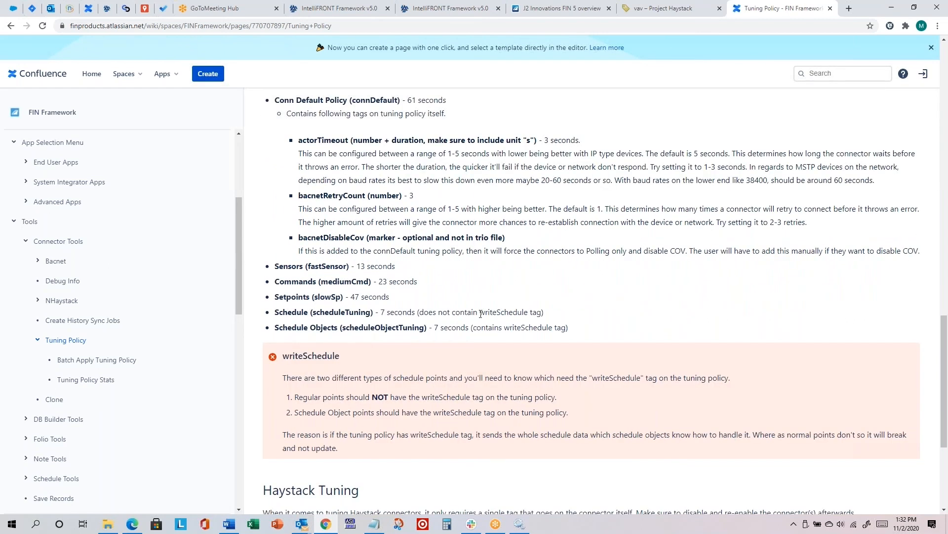
scroll(440, 312, down, 2)
scroll(436, 310, up, 2)
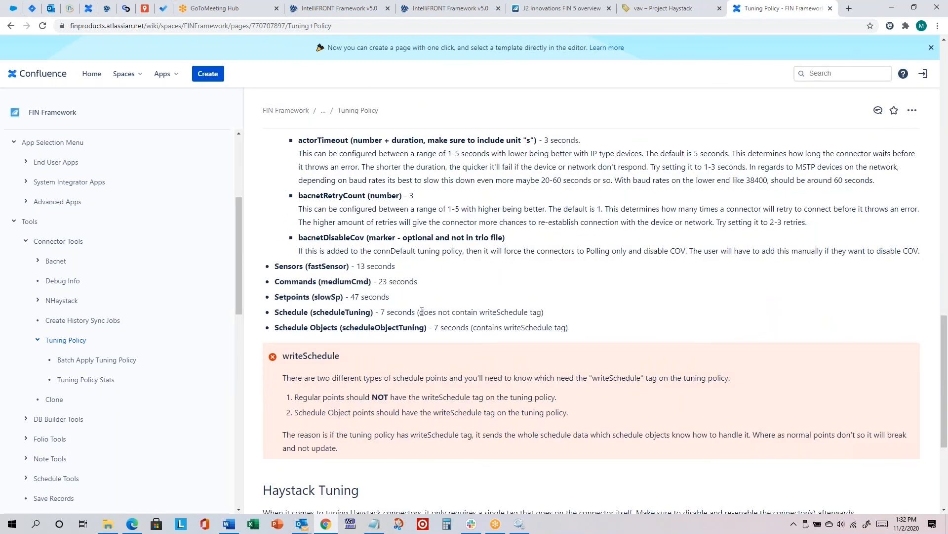
scroll(422, 311, up, 15)
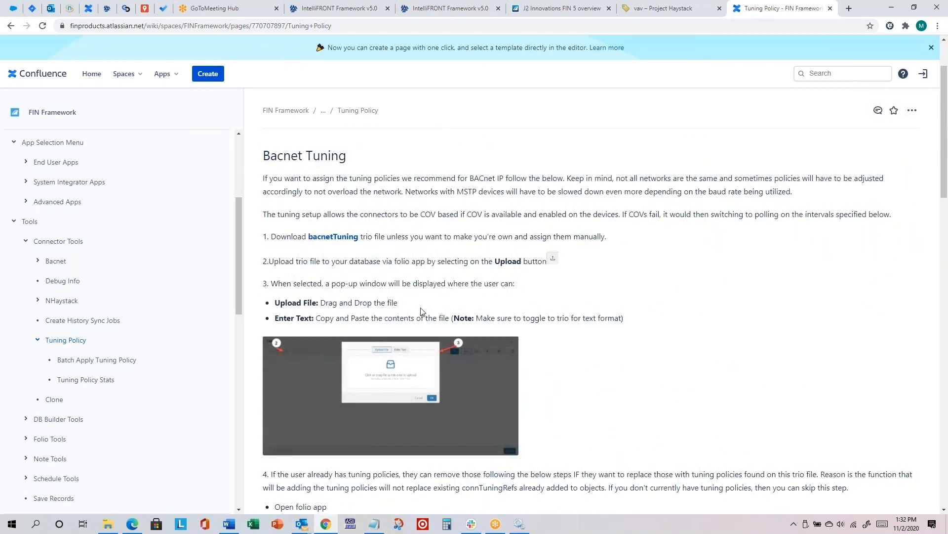
key(alt+Tab)
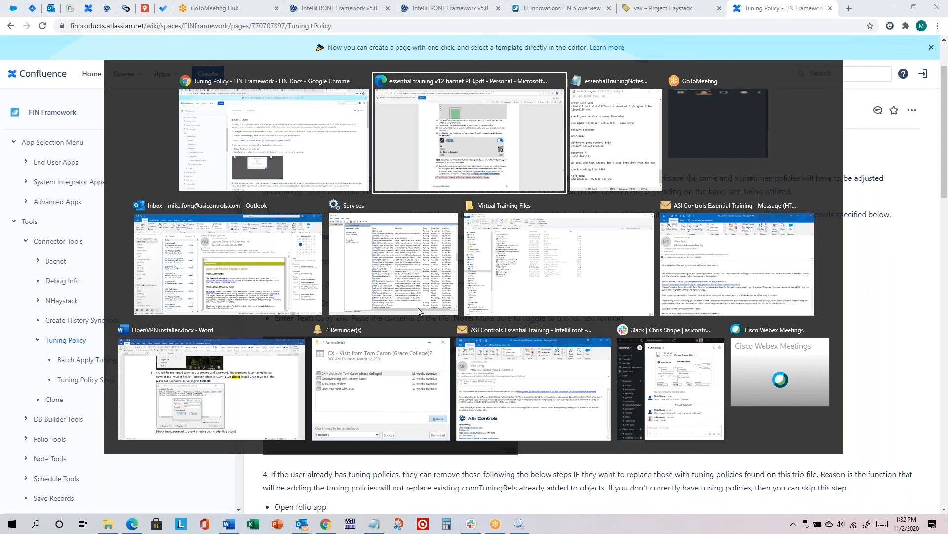
- Return to the Tuning Policy documentation page and download the bacnetTuning trio file
click(489, 276)
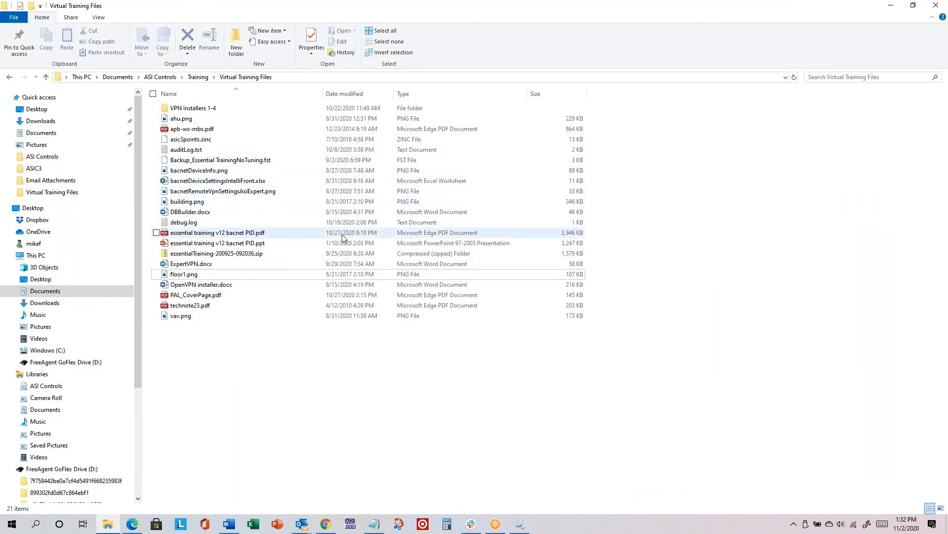
key(alt+Tab)
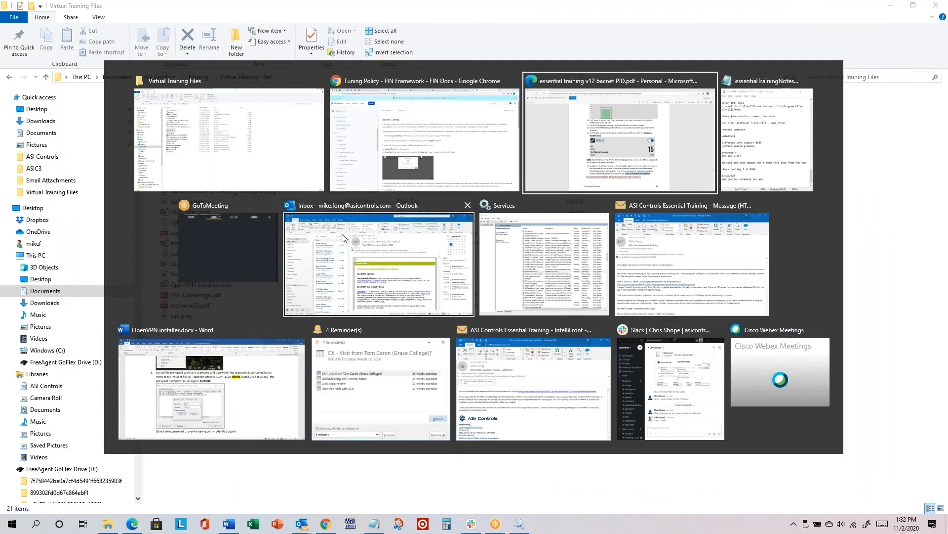
click(424, 137)
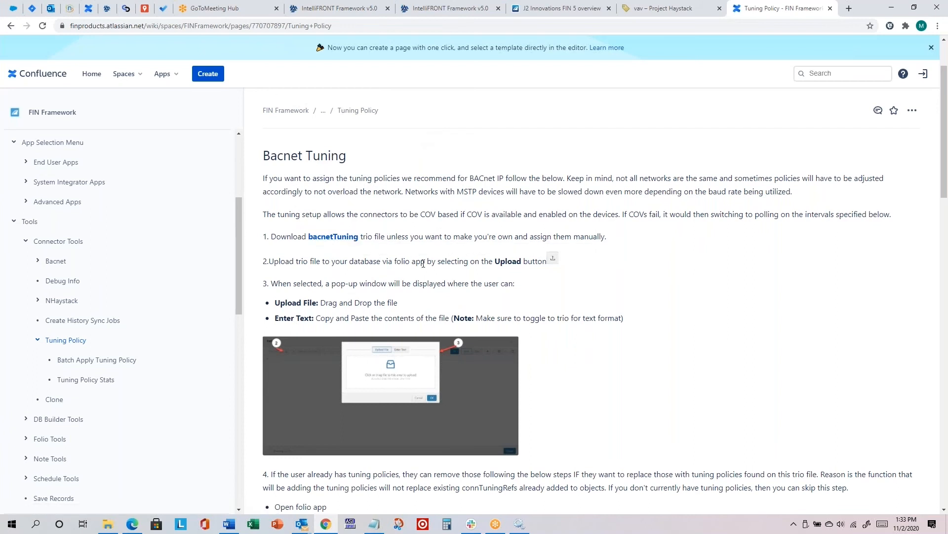
click(340, 243)
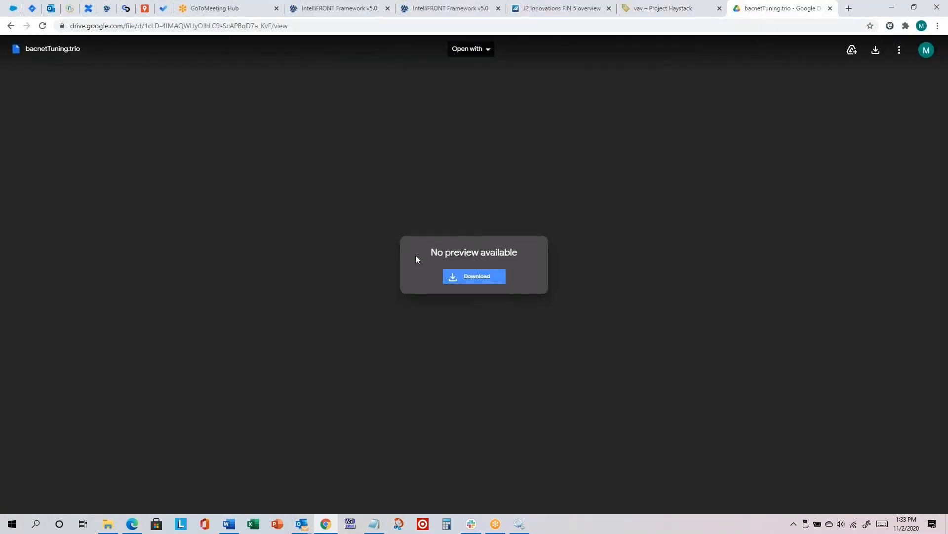
click(477, 279)
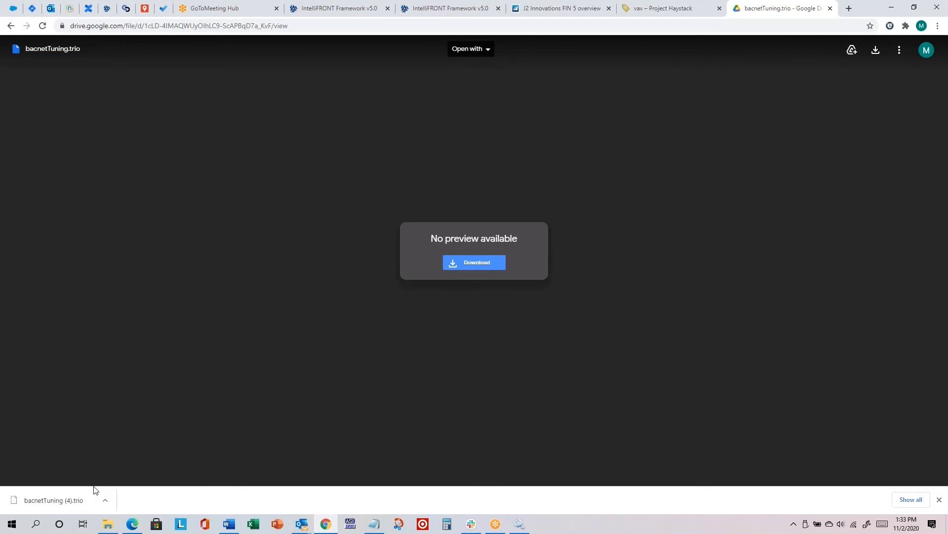
- Go back to the Tuning Policy page from the download page and review the instructions for uploading the trio file through Folio
key(alt+Tab)
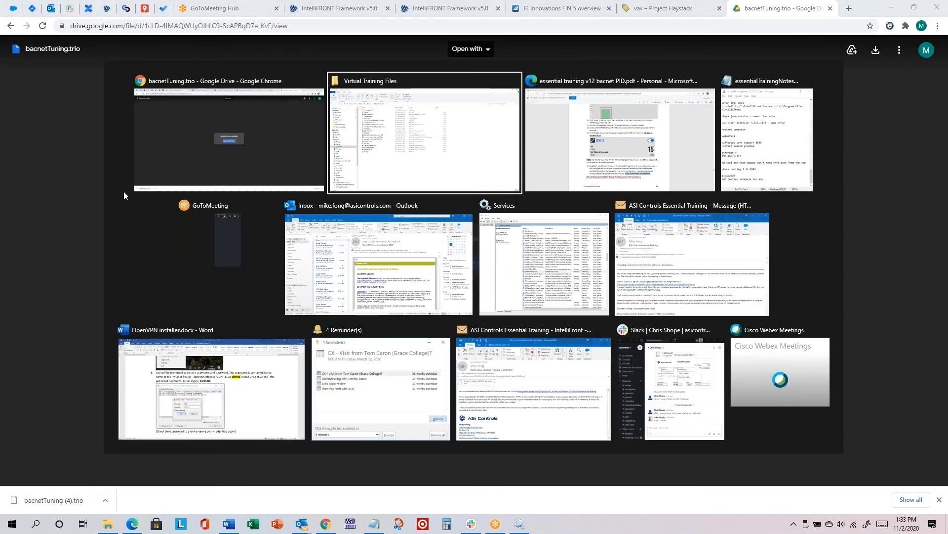
click(201, 123)
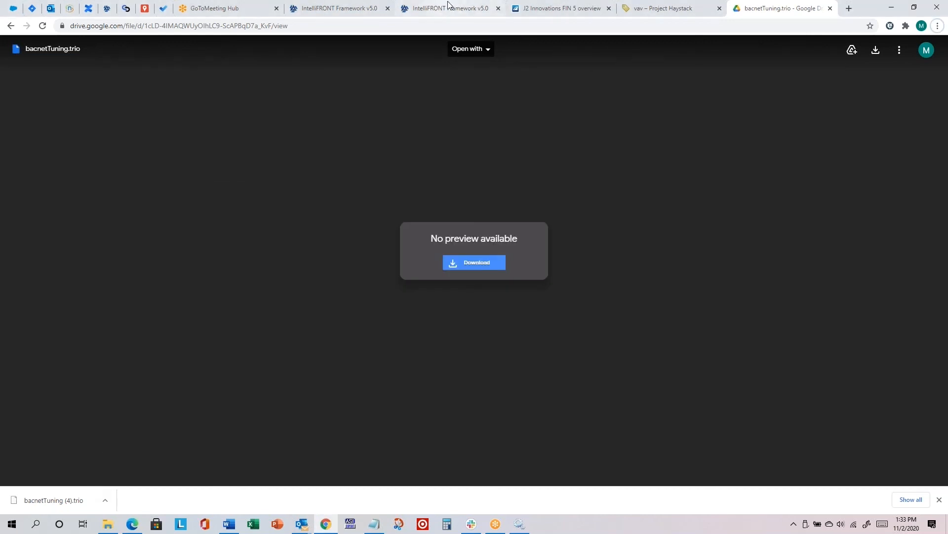
click(449, 8)
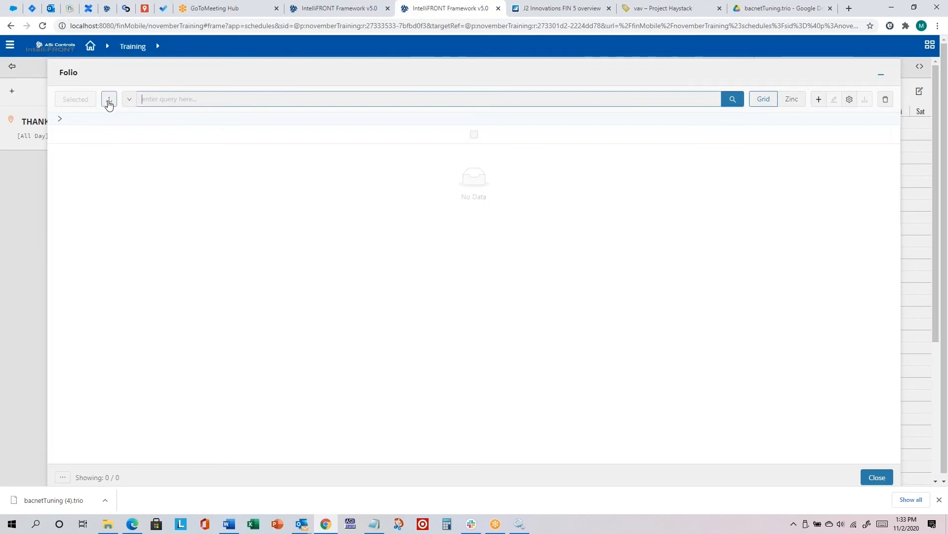
key(alt+Tab)
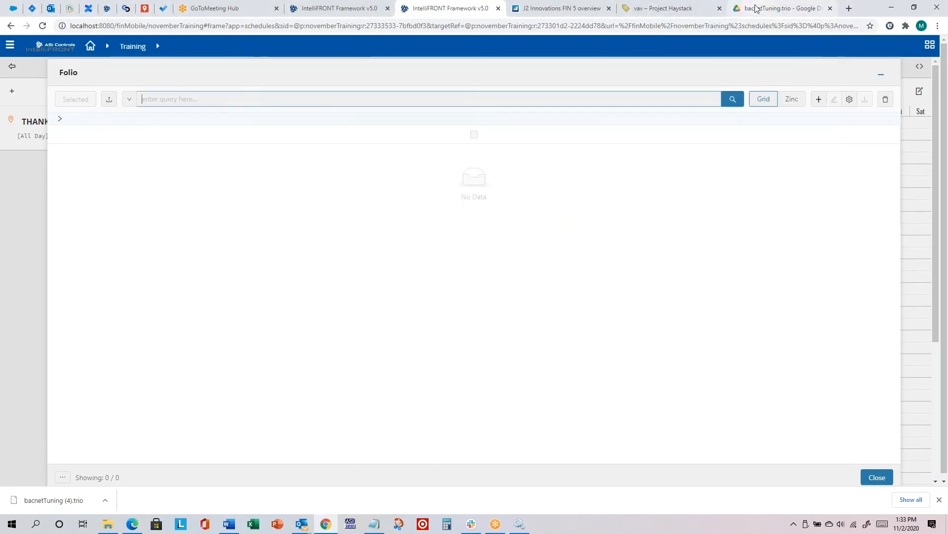
click(757, 8)
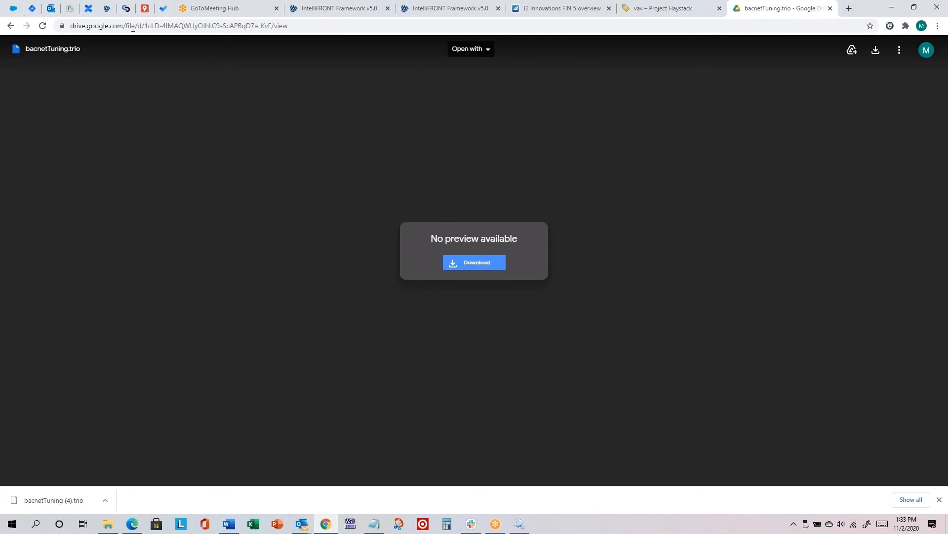
click(9, 25)
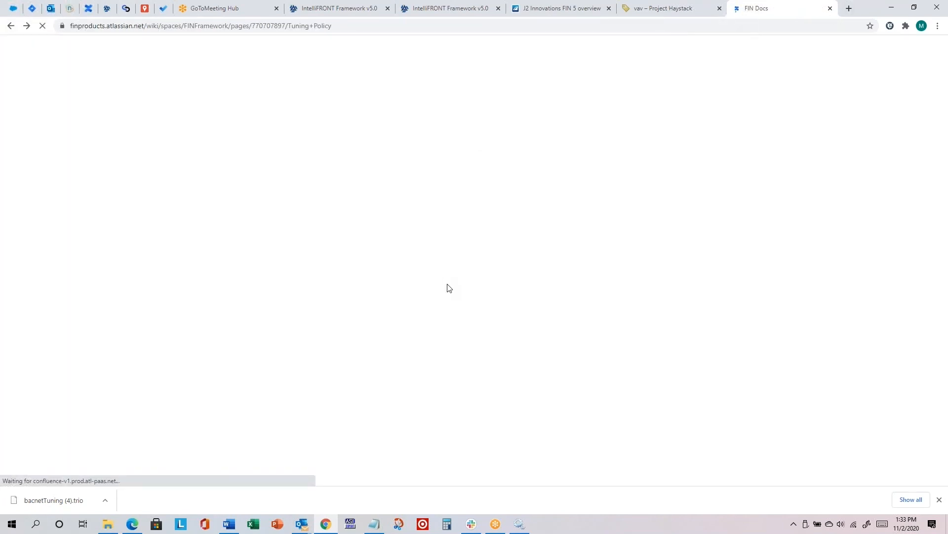
scroll(449, 288, down, 5)
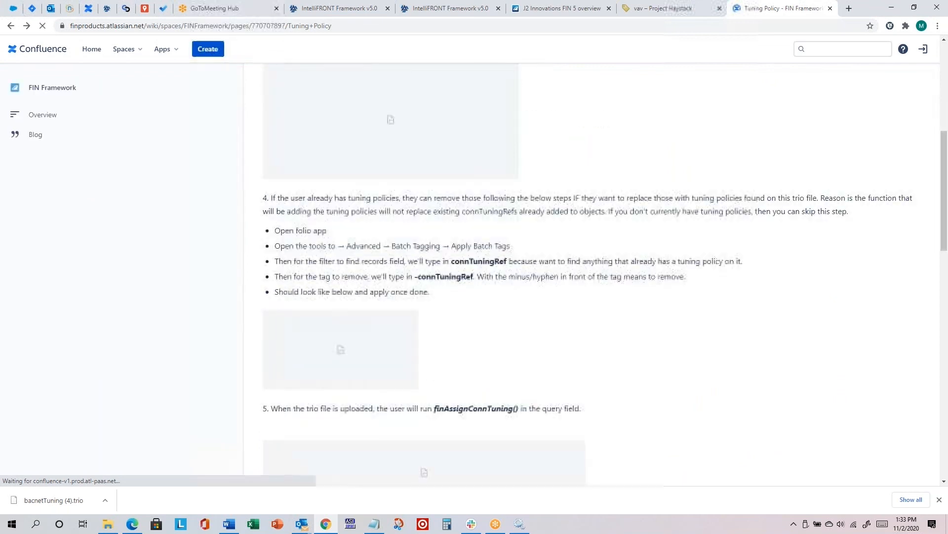
scroll(451, 282, down, 5)
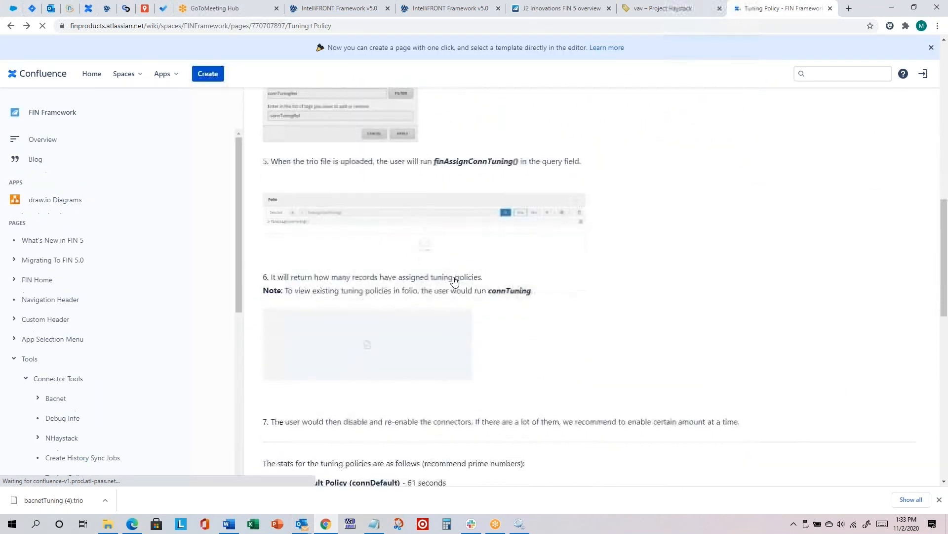
scroll(455, 282, up, 4)
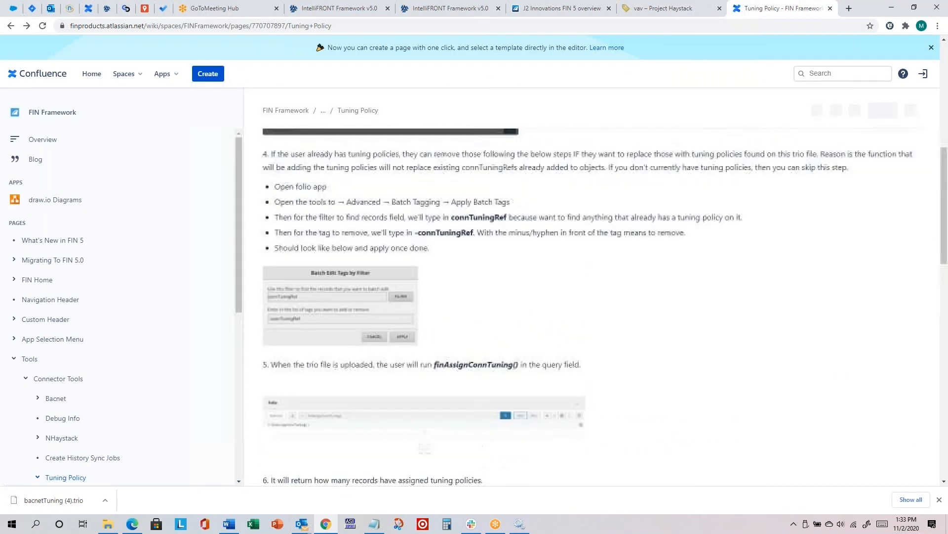
scroll(338, 273, up, 6)
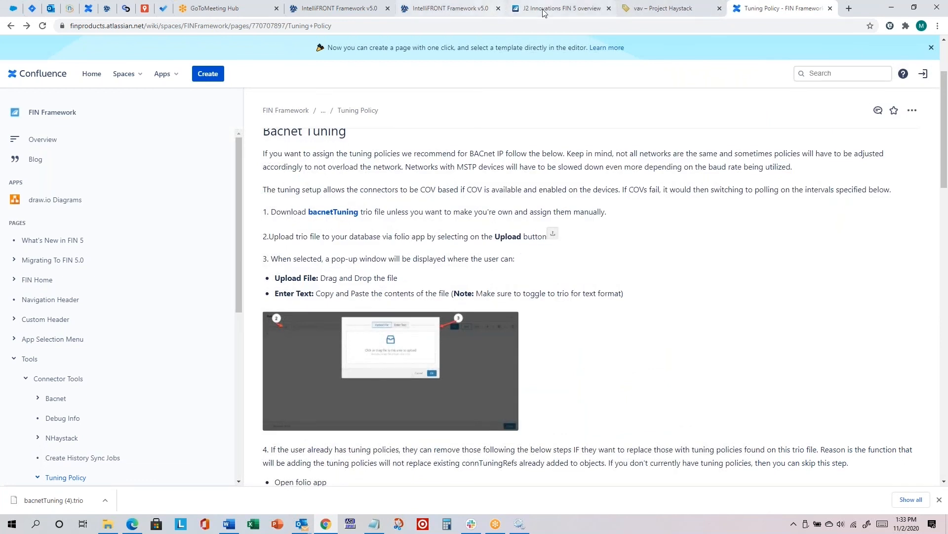
- Upload bacnetTuning (4).trio from the Downloads folder to the project database through Folio
click(447, 9)
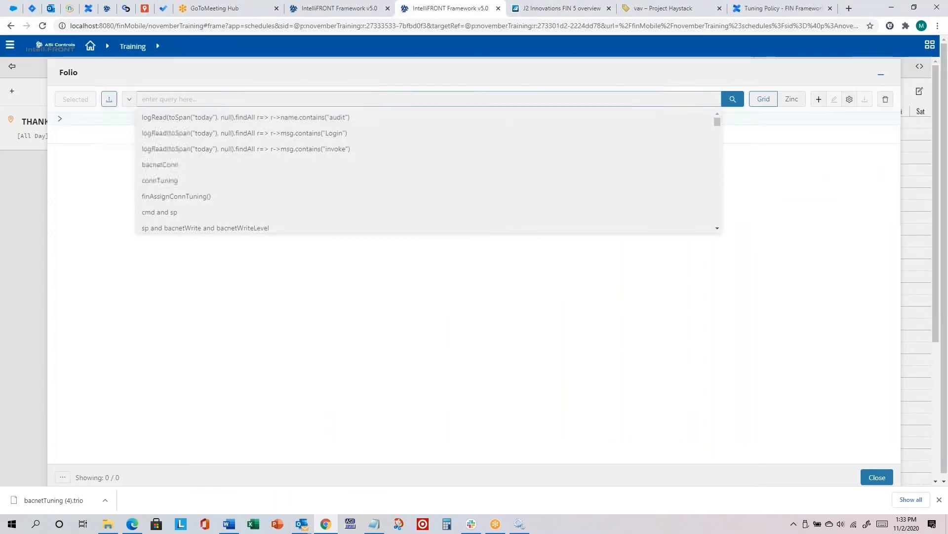
click(108, 101)
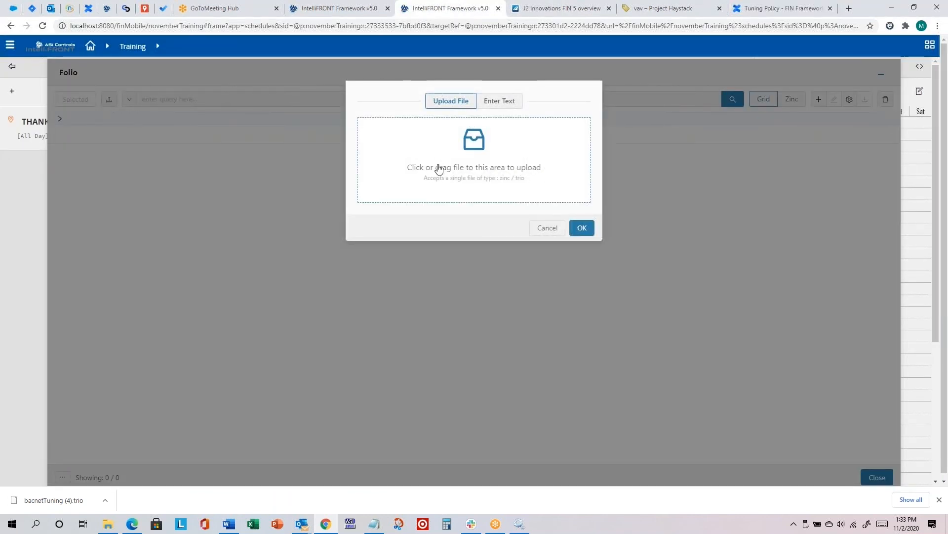
click(485, 162)
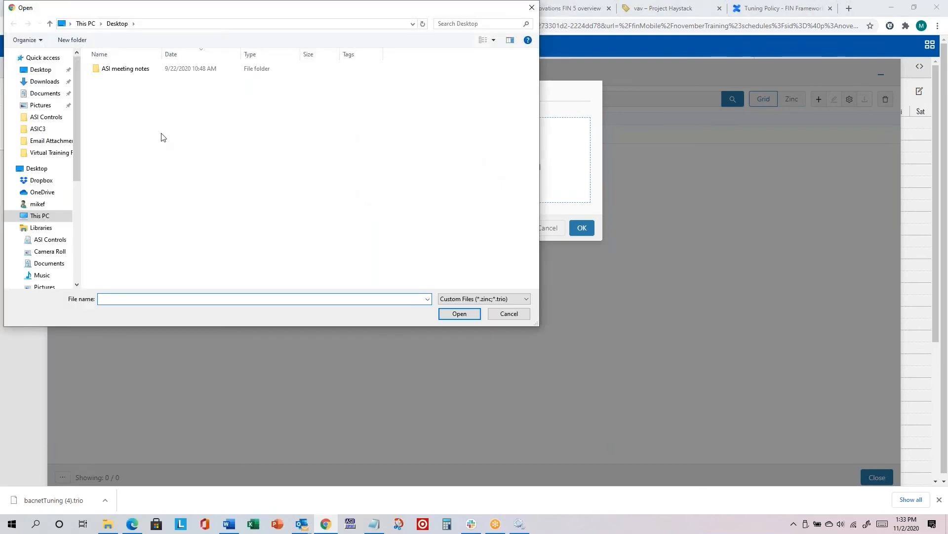
click(44, 81)
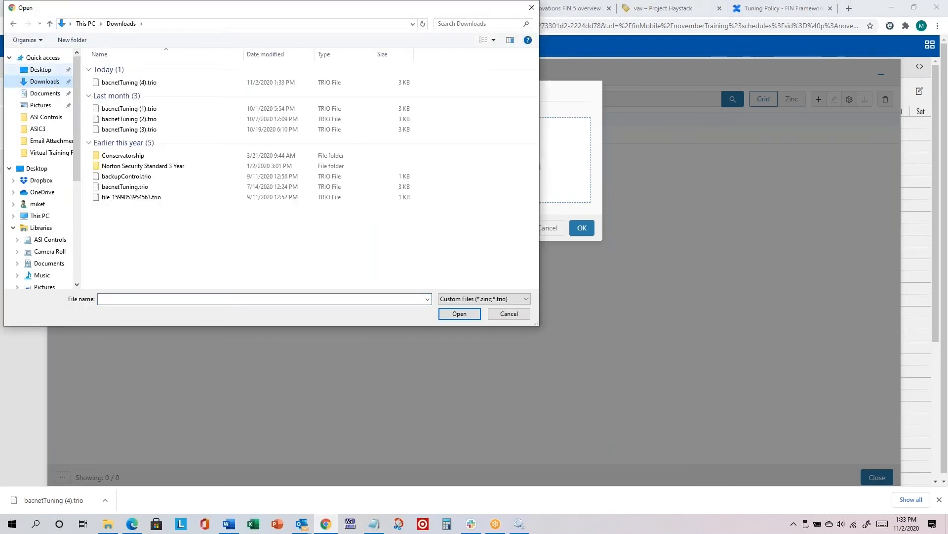
click(134, 83)
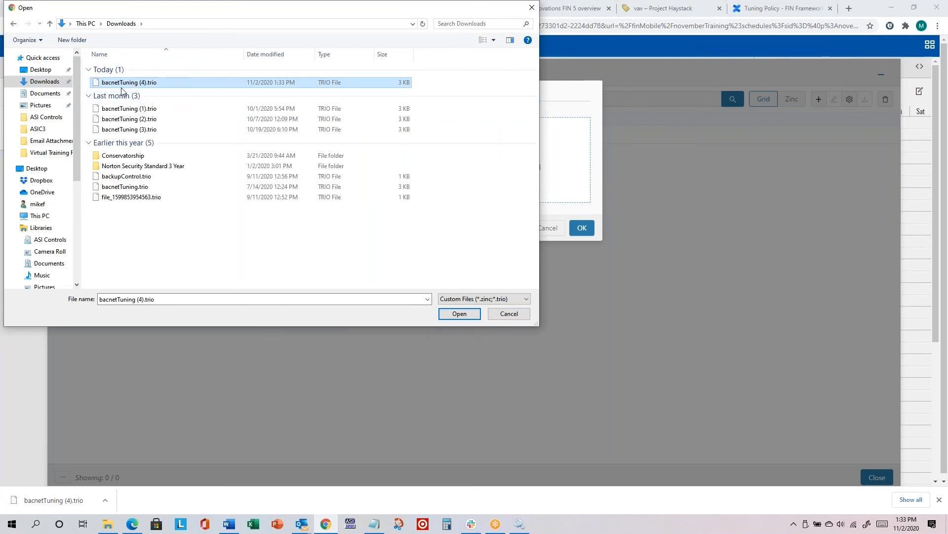
click(459, 313)
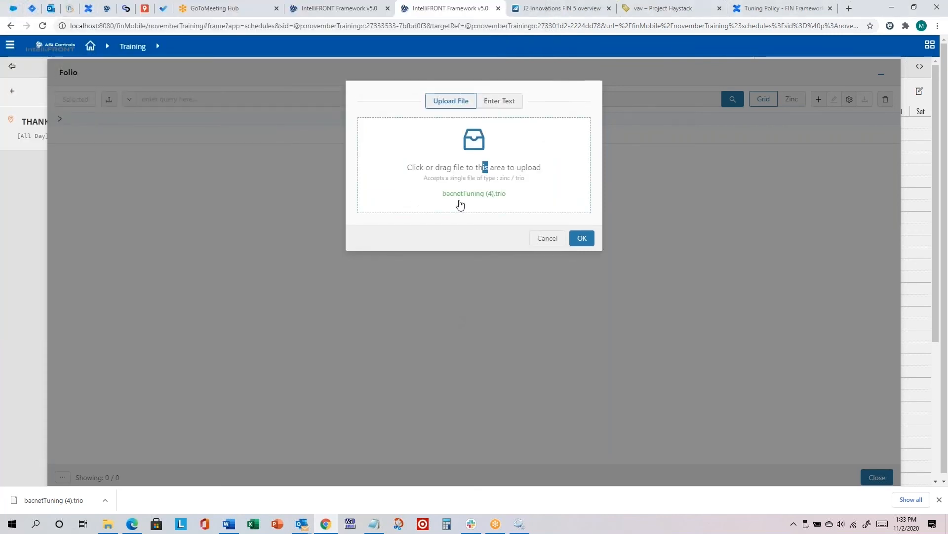
click(586, 238)
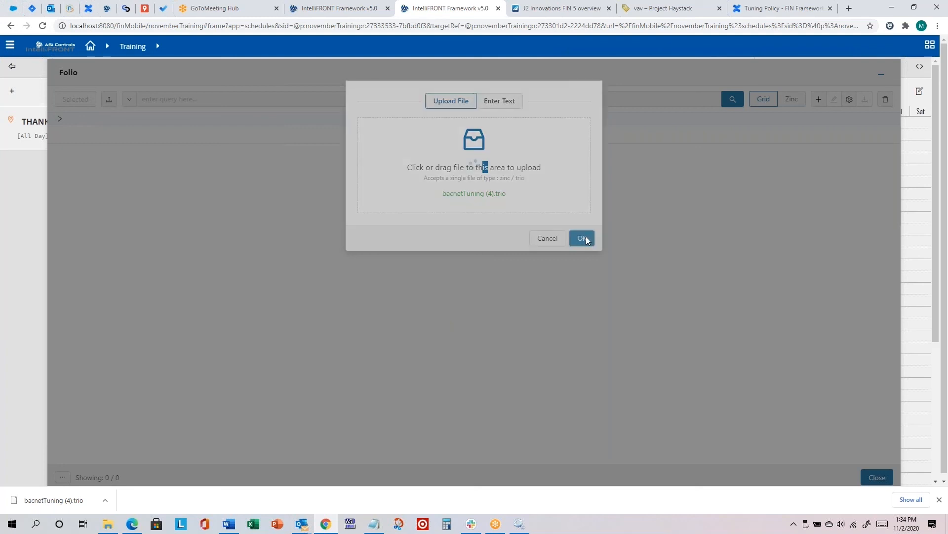
click(550, 170)
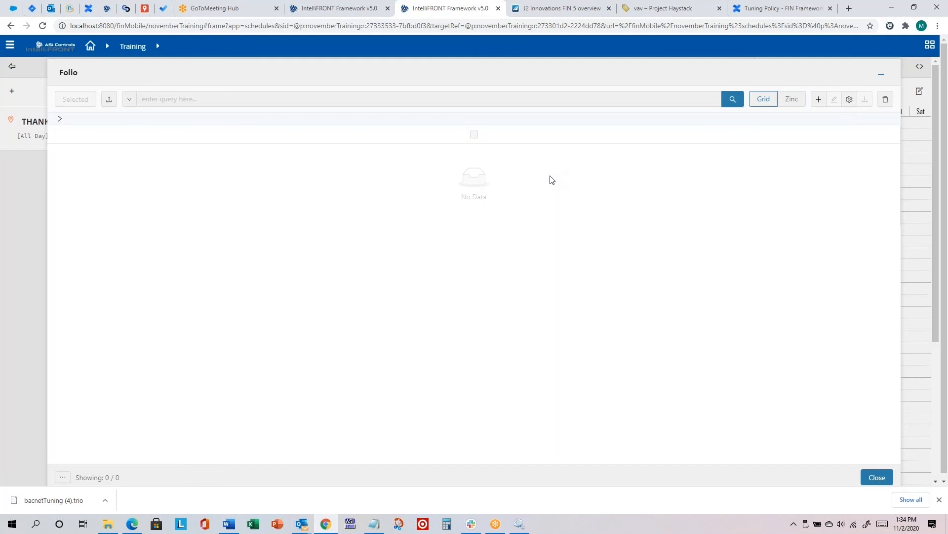
- Copy the finAssignConnTuning() function from step 5 of the Tuning Policy documentation
key(alt+Tab)
key(alt+Tab)
key(Tab)
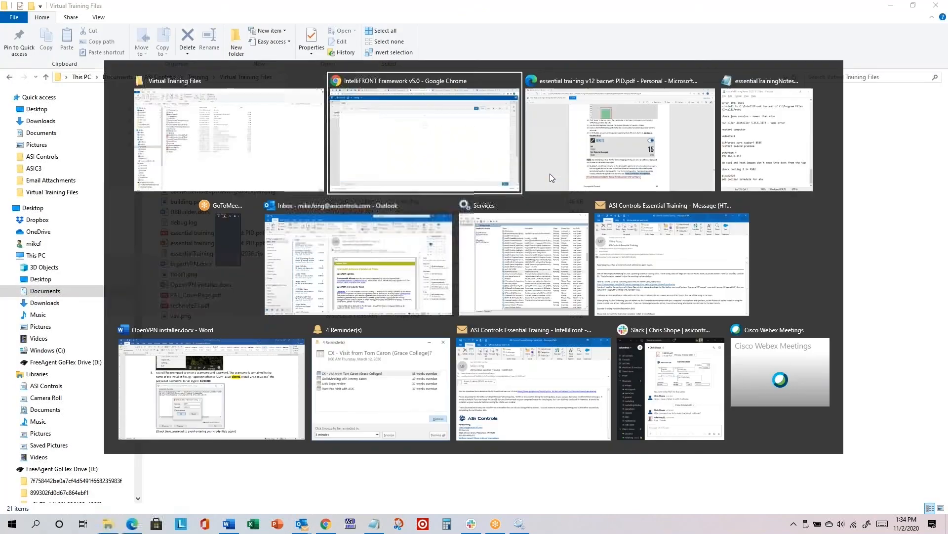
click(436, 146)
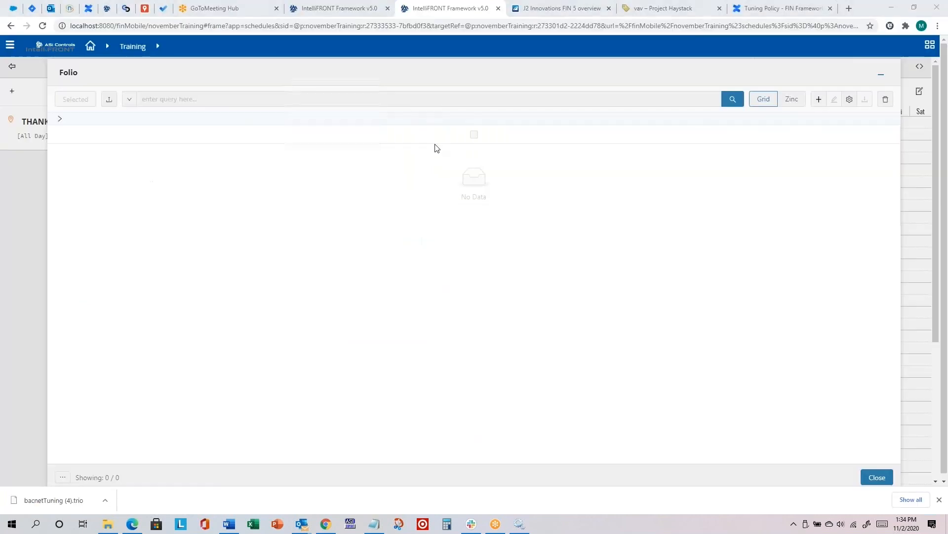
click(756, 9)
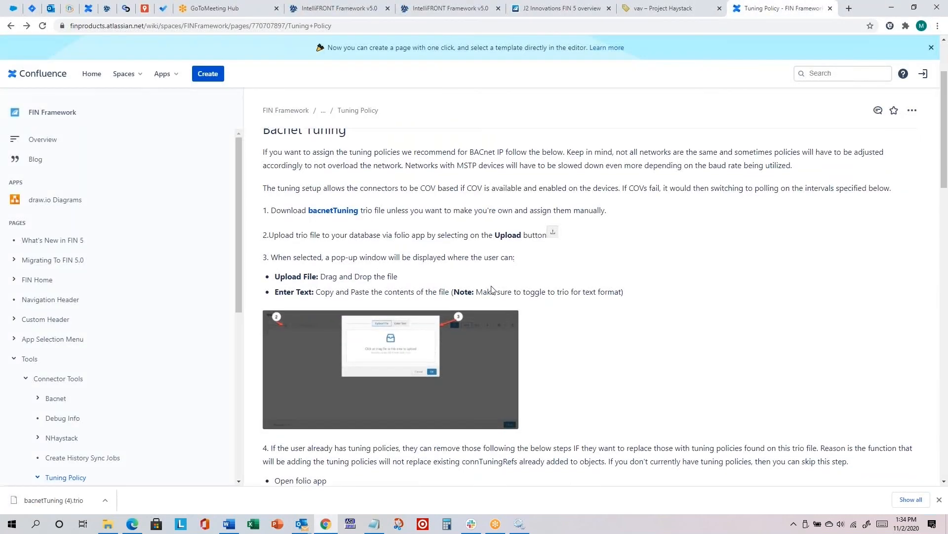
scroll(491, 290, down, 8)
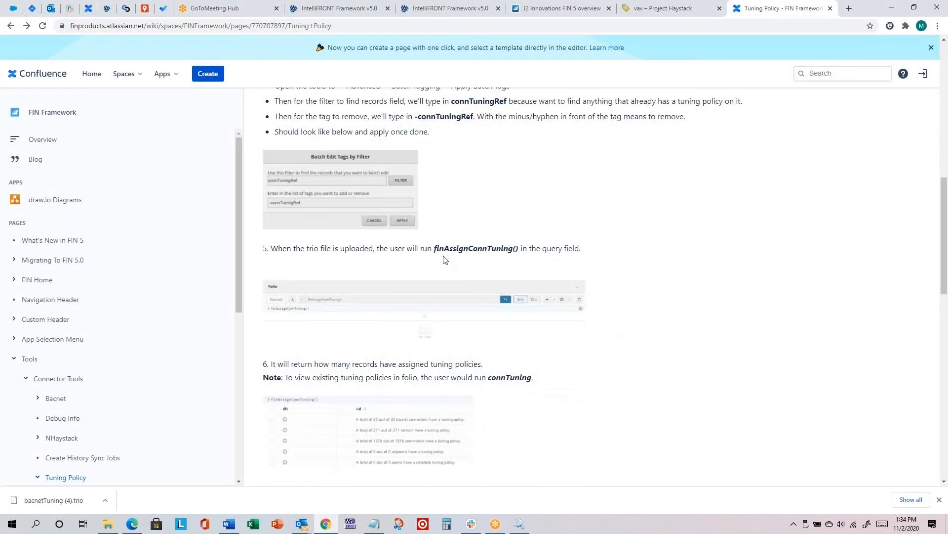
drag(434, 249, 520, 249)
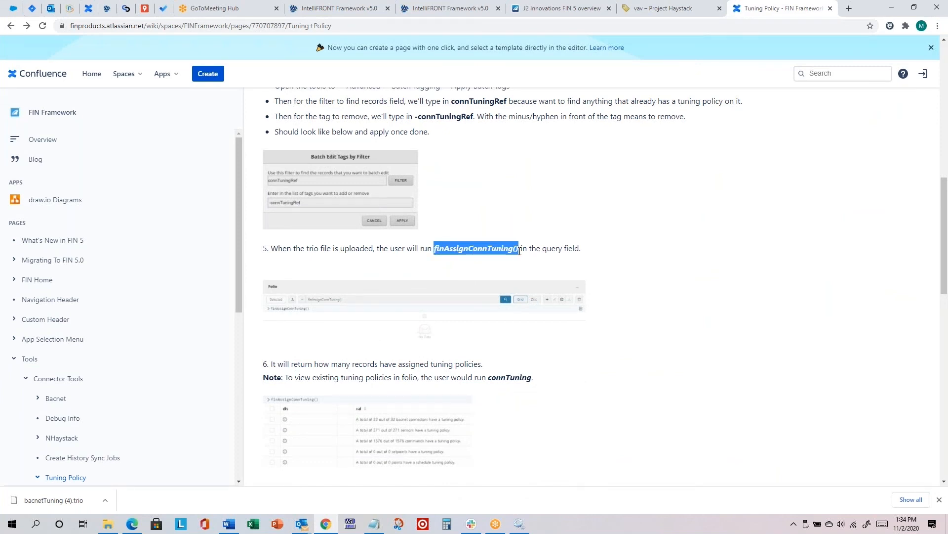
right_click(476, 249)
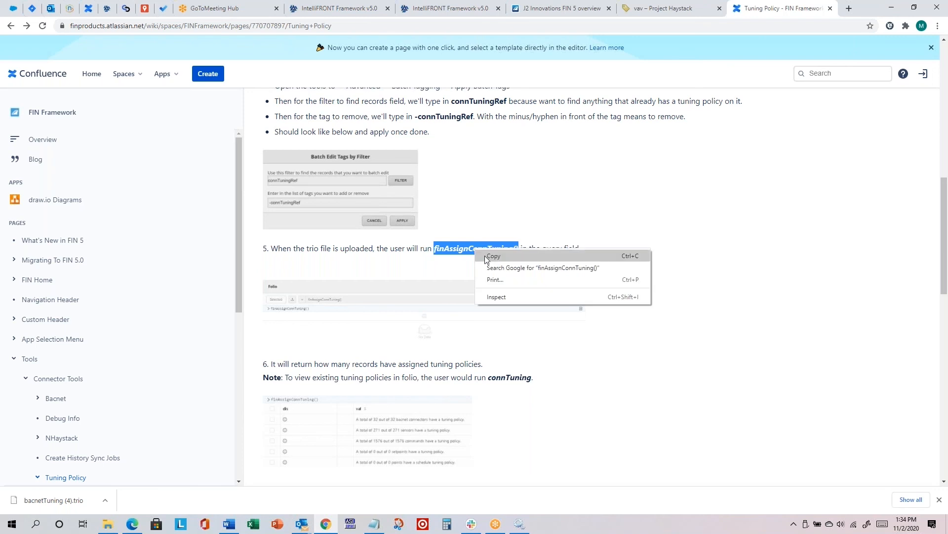
click(487, 257)
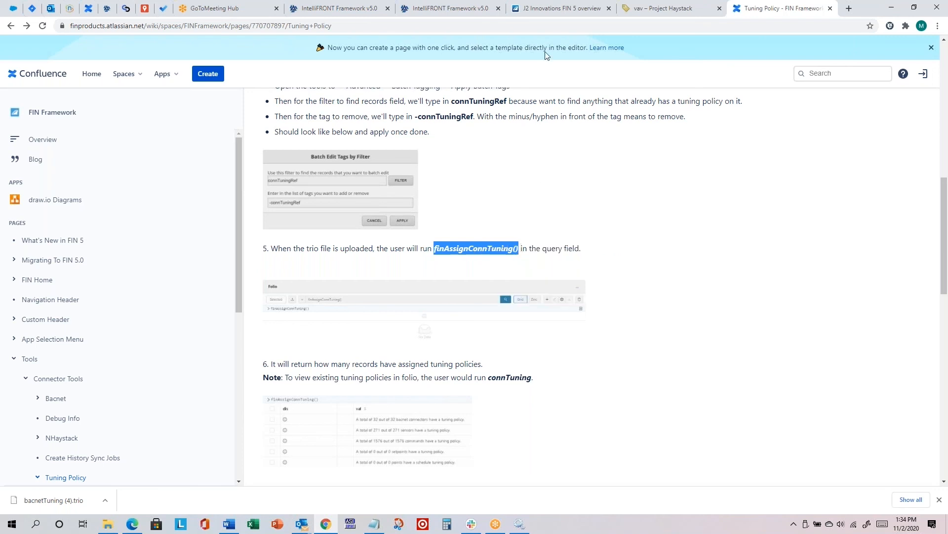
- Run finAssignConnTuning() as a Folio query to assign the tuning policies
click(449, 9)
click(206, 99)
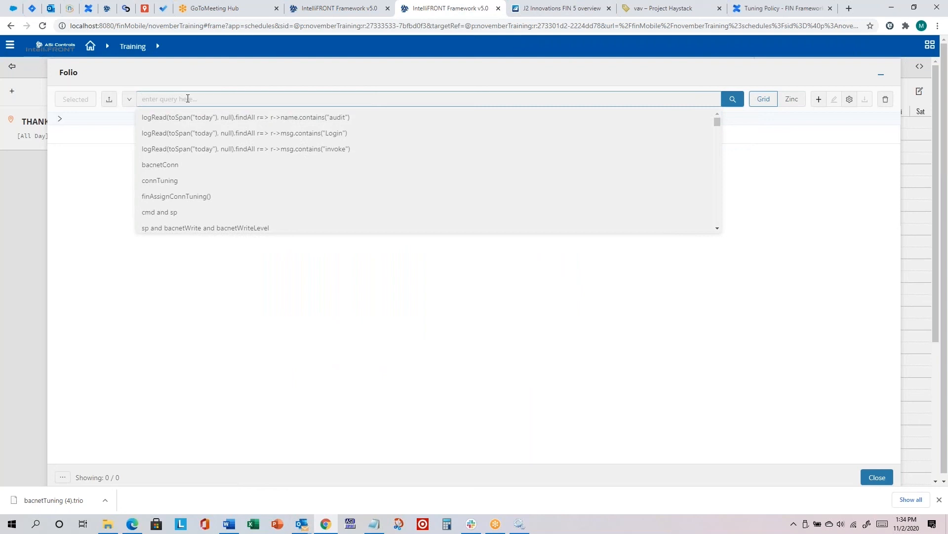
key(ctrl+v)
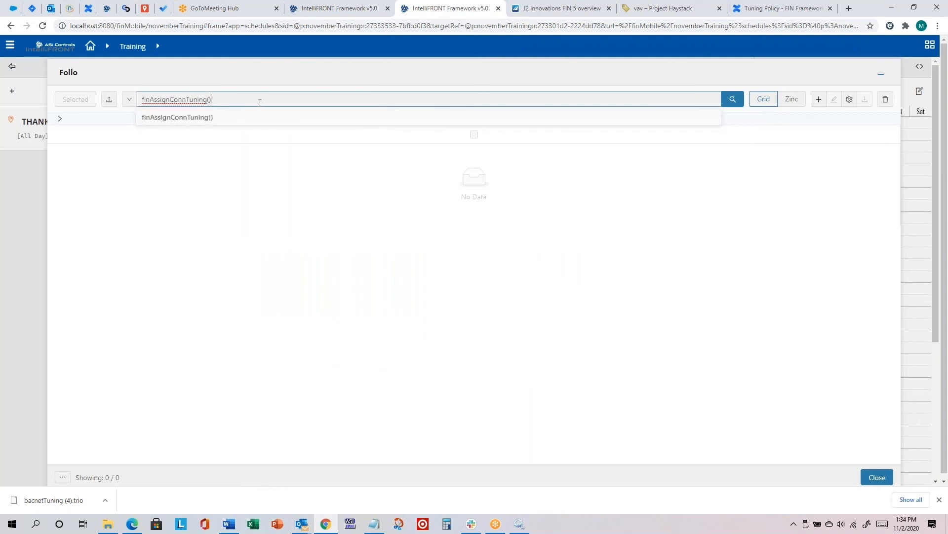
key(Return)
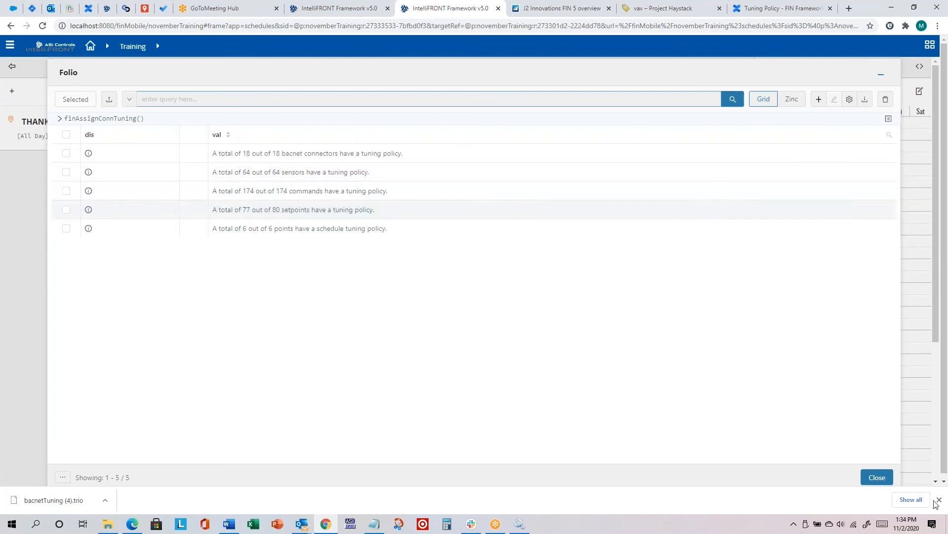
- Close the Folio query window and list the project's tuning policies in DB Builder, selecting scheduleTuning
click(878, 477)
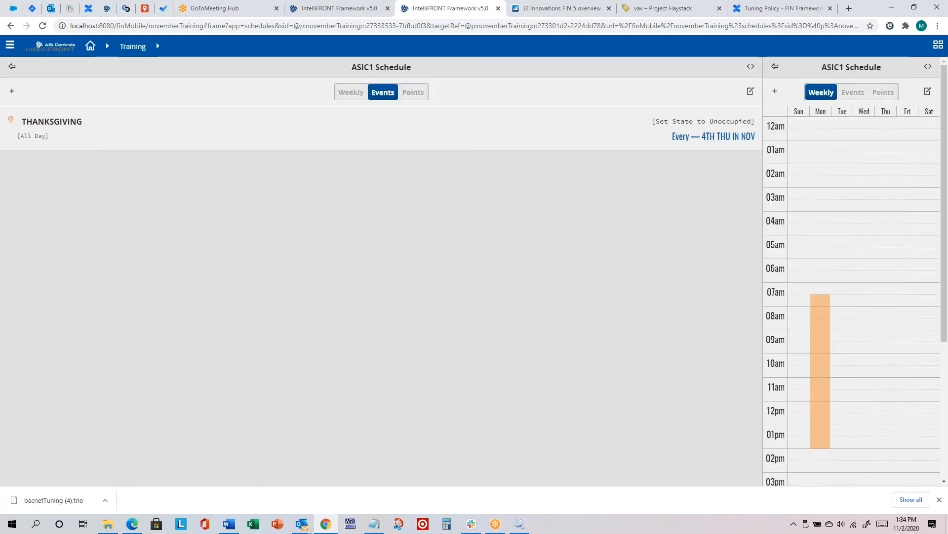
click(10, 45)
scroll(47, 363, down, 1)
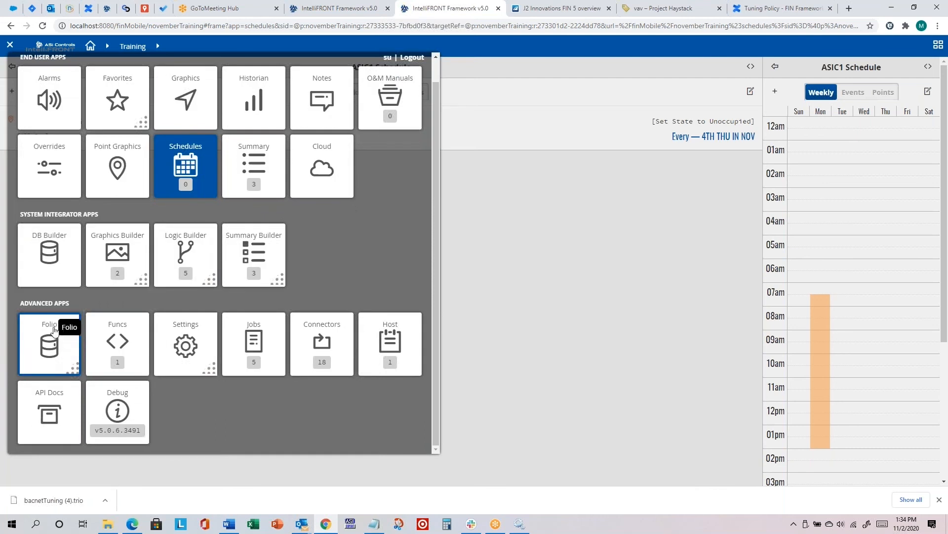
click(43, 265)
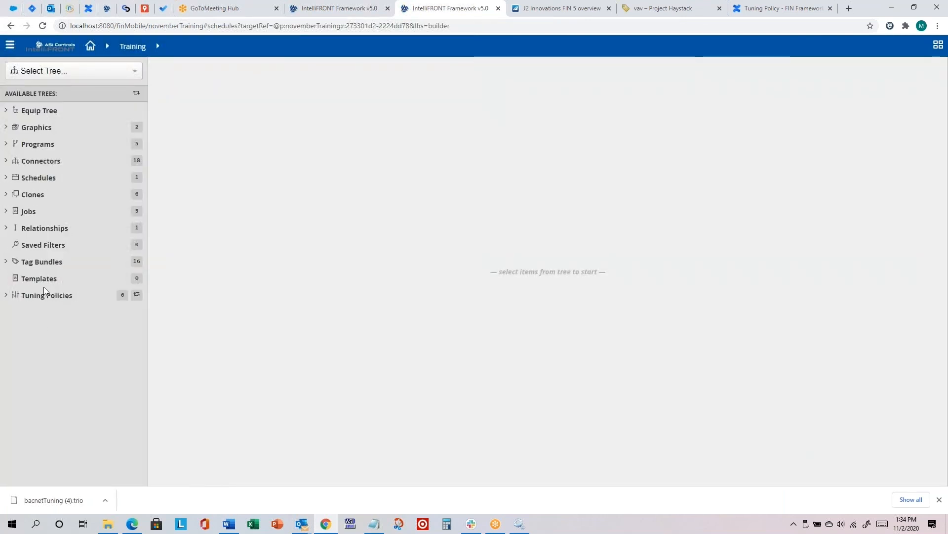
click(6, 295)
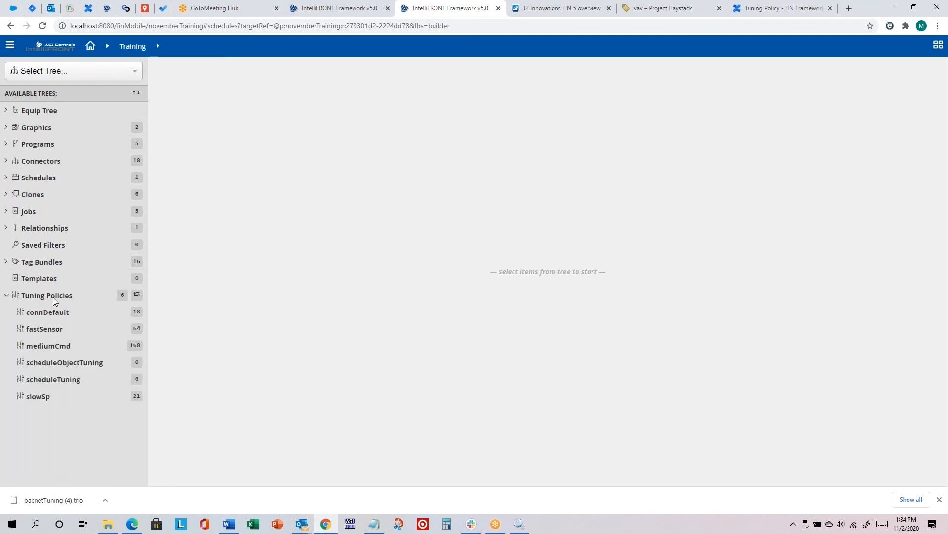
click(46, 295)
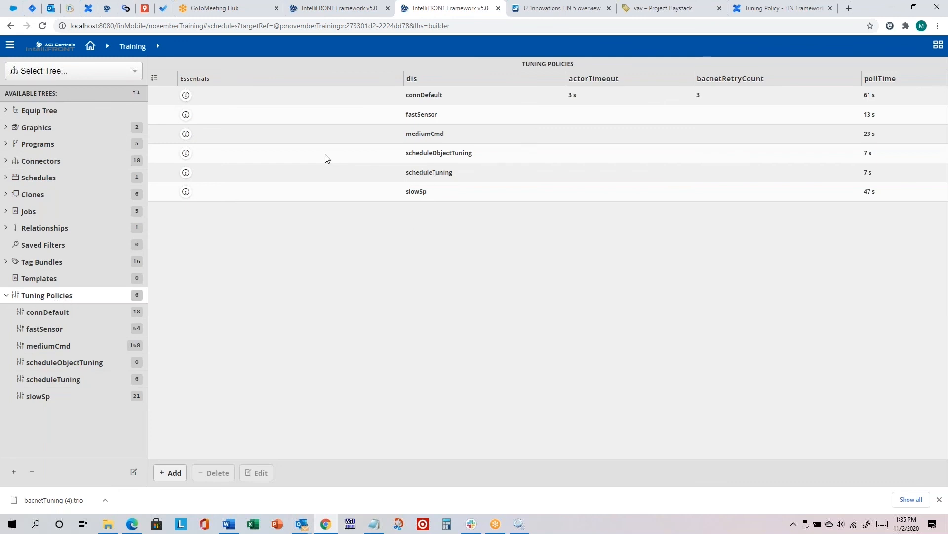
click(421, 175)
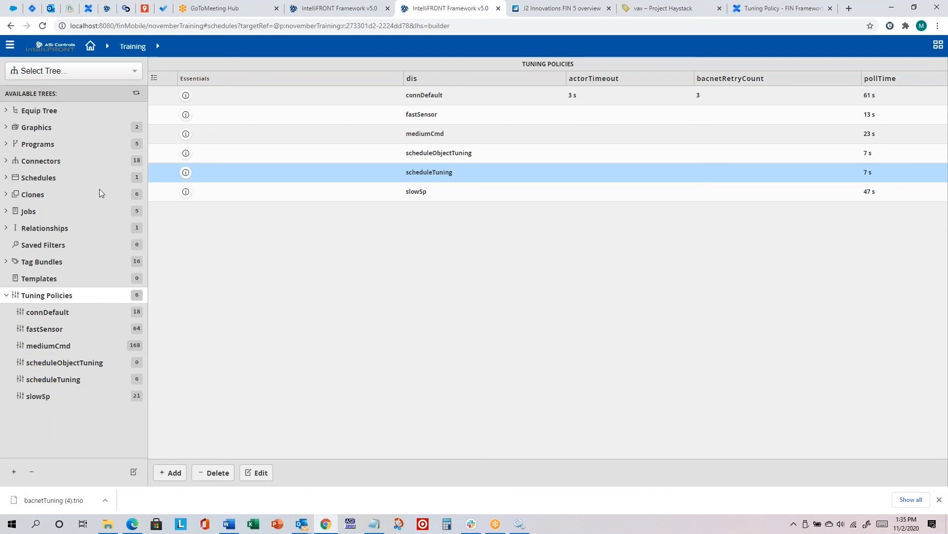
- Open VAV-102's Operating State OR point on Floor 1 of the Training site and check its connTuningRef property tag
click(6, 111)
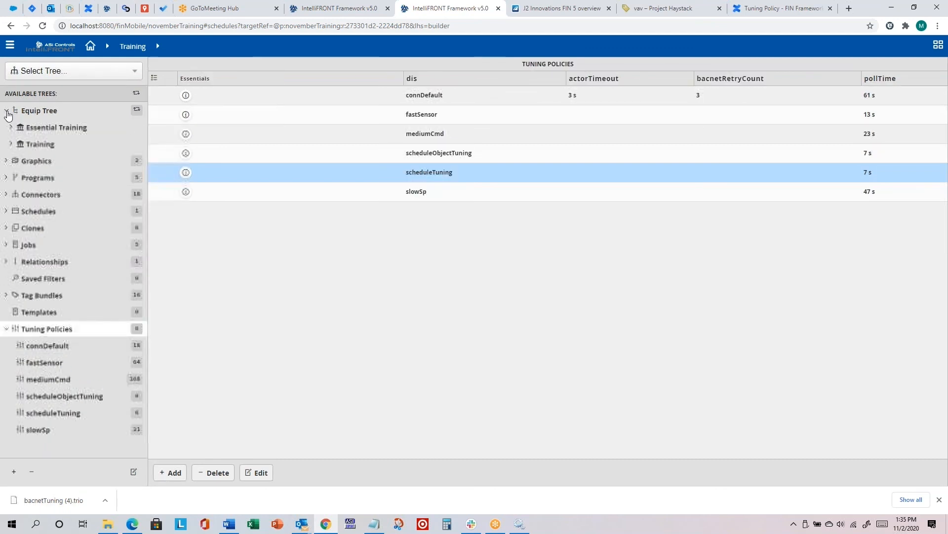
click(10, 144)
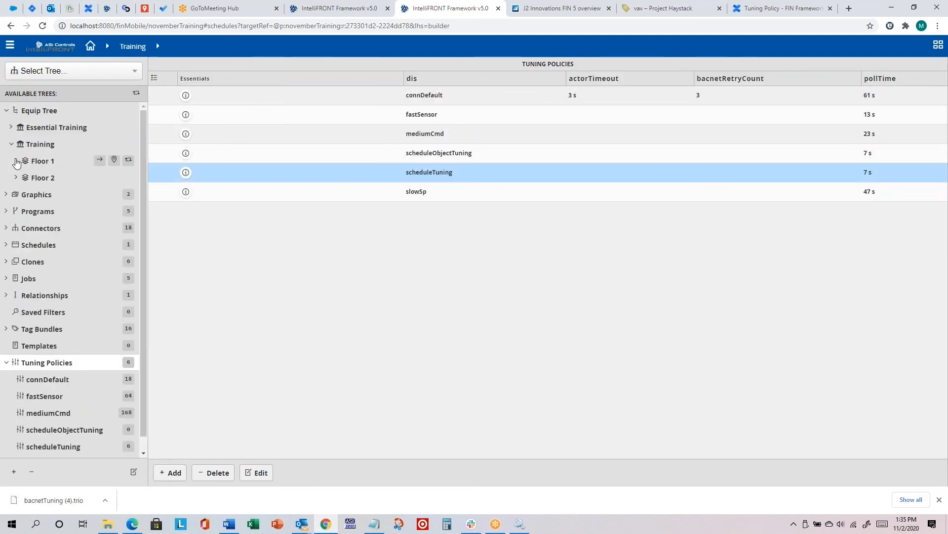
click(15, 161)
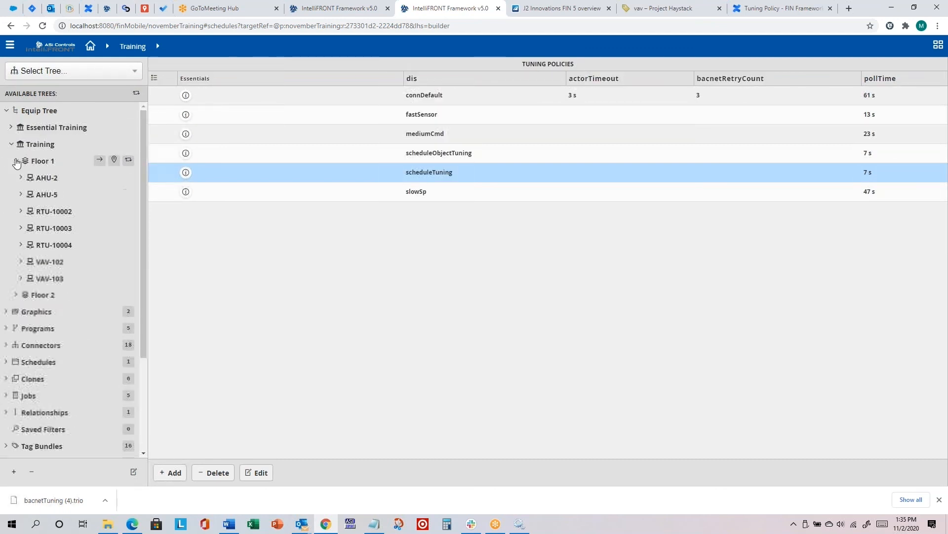
click(22, 262)
scroll(71, 309, down, 2)
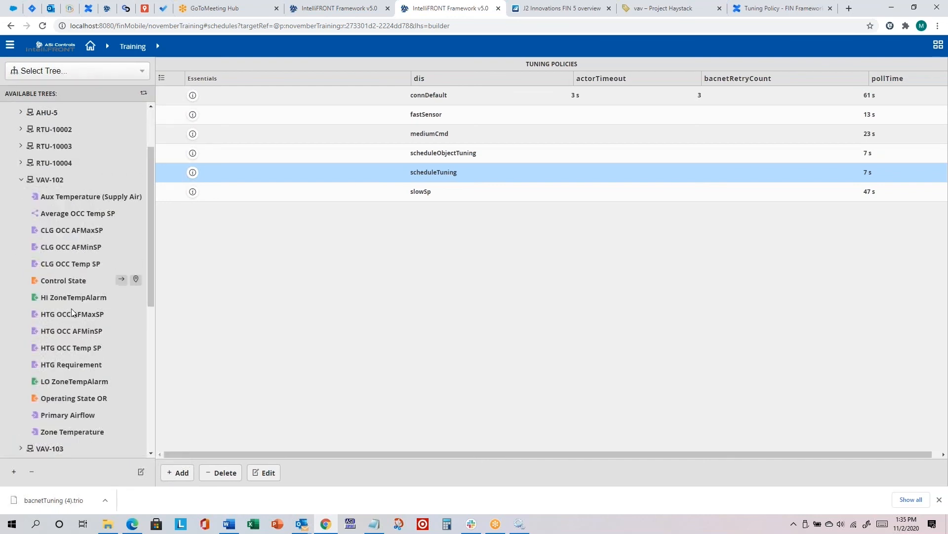
click(71, 401)
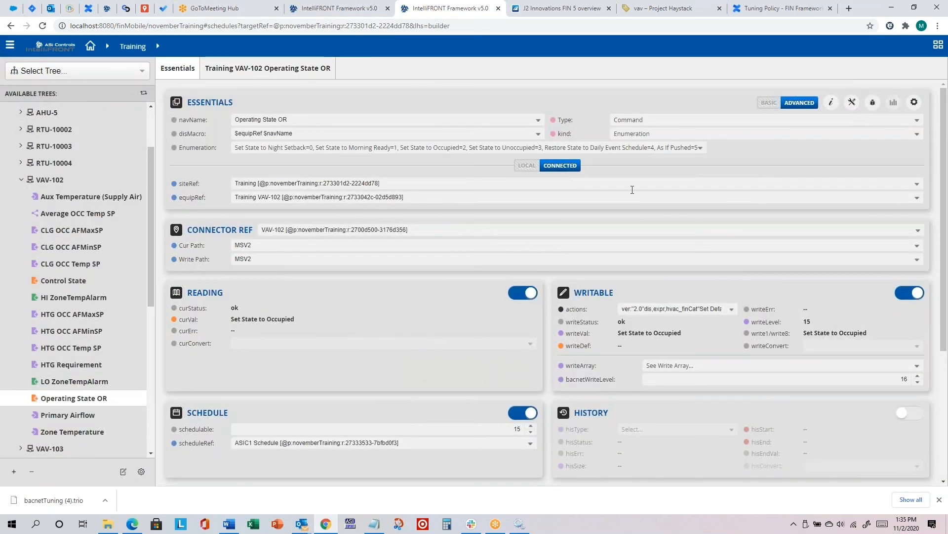
scroll(361, 297, down, 4)
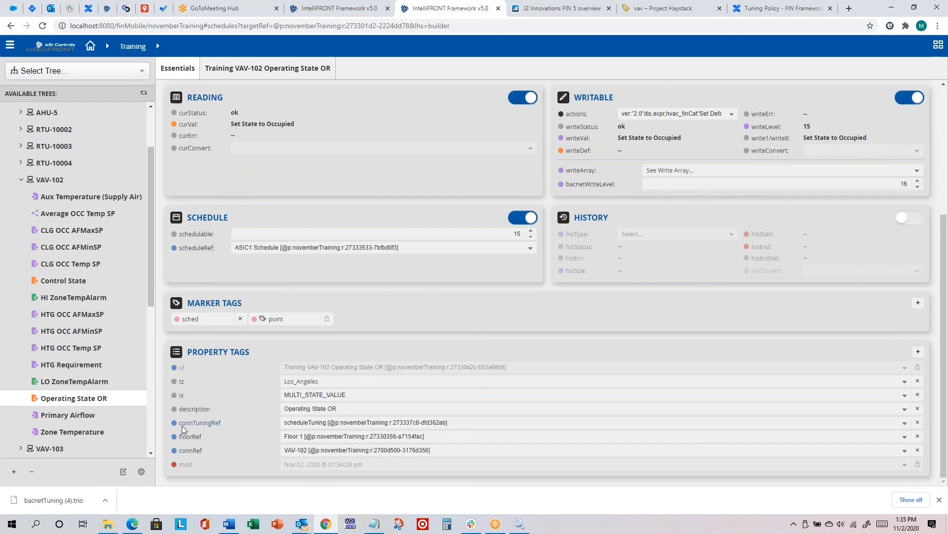
- Return to the tuning policy list and review scheduleTuning's write and poll time settings, leaving them unchanged
scroll(149, 437, down, 6)
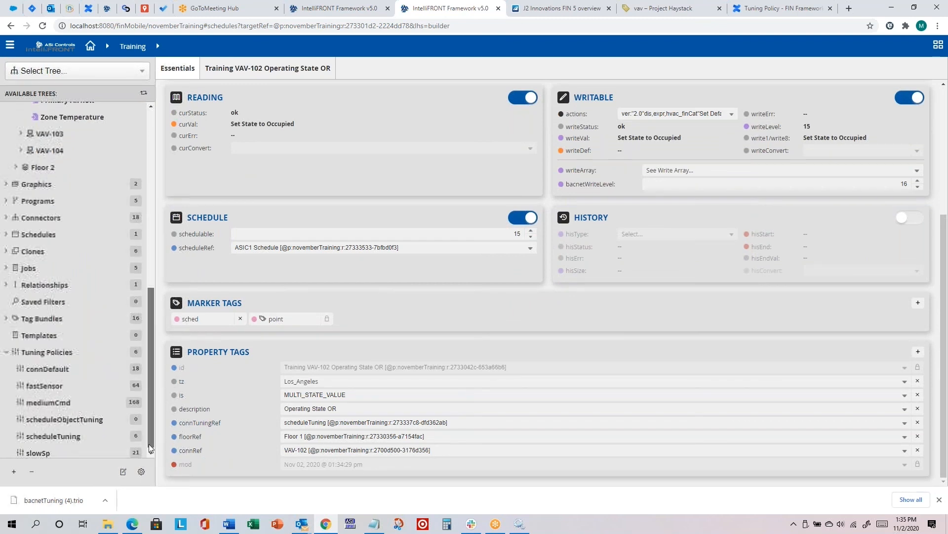
click(59, 349)
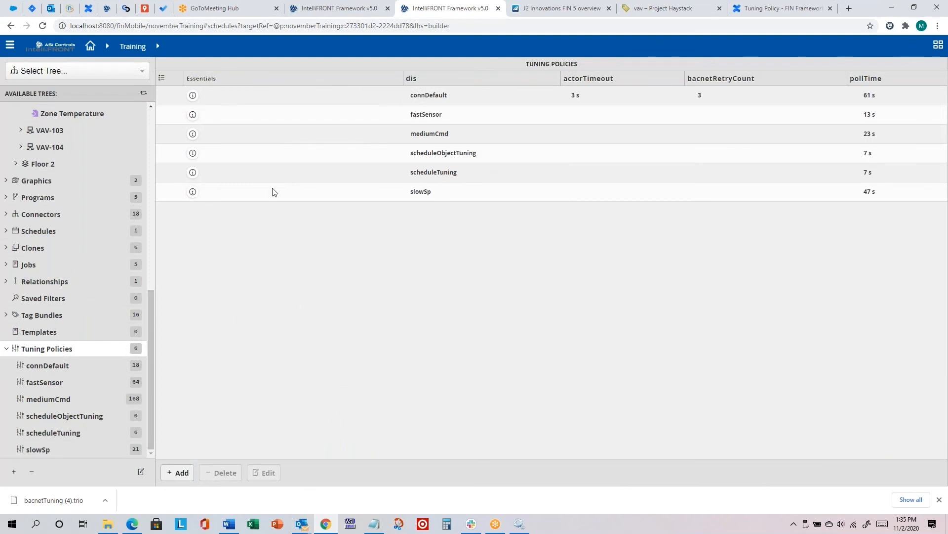
click(393, 176)
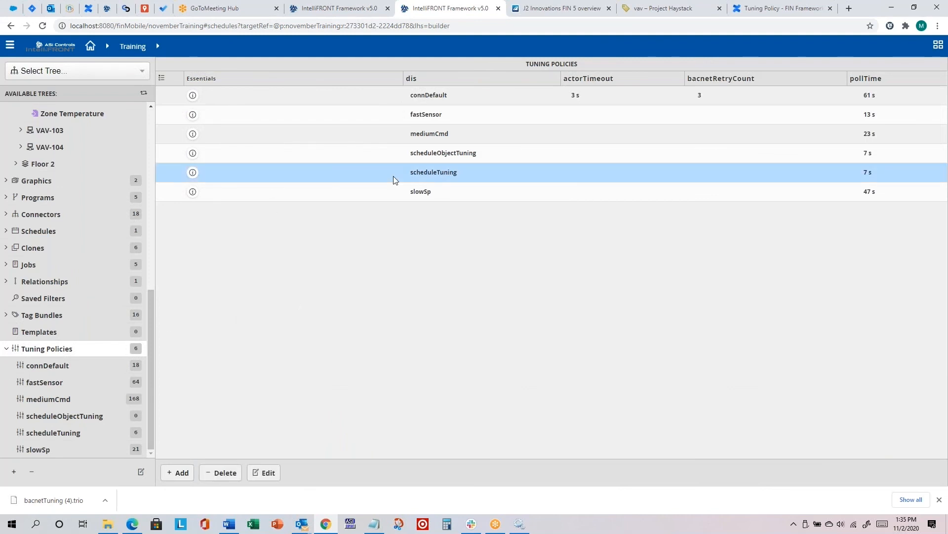
click(267, 473)
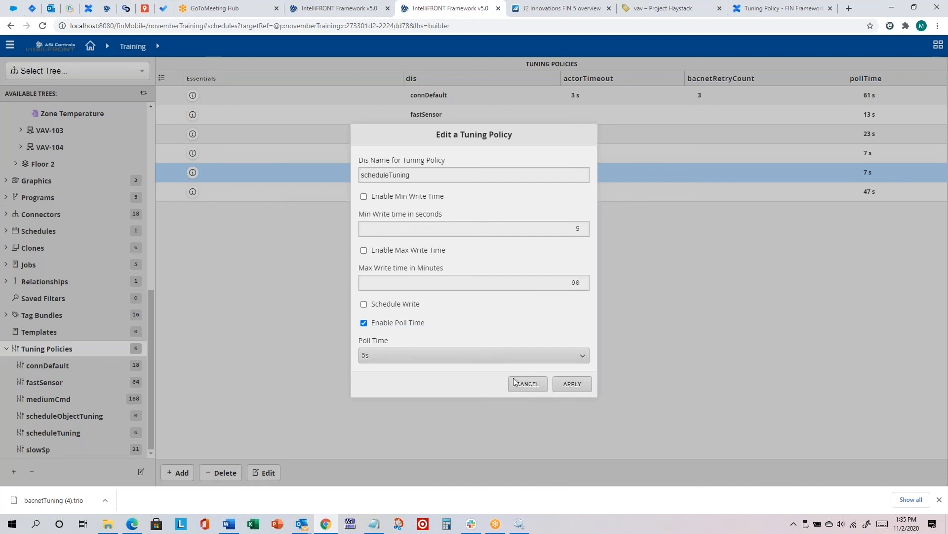
click(525, 384)
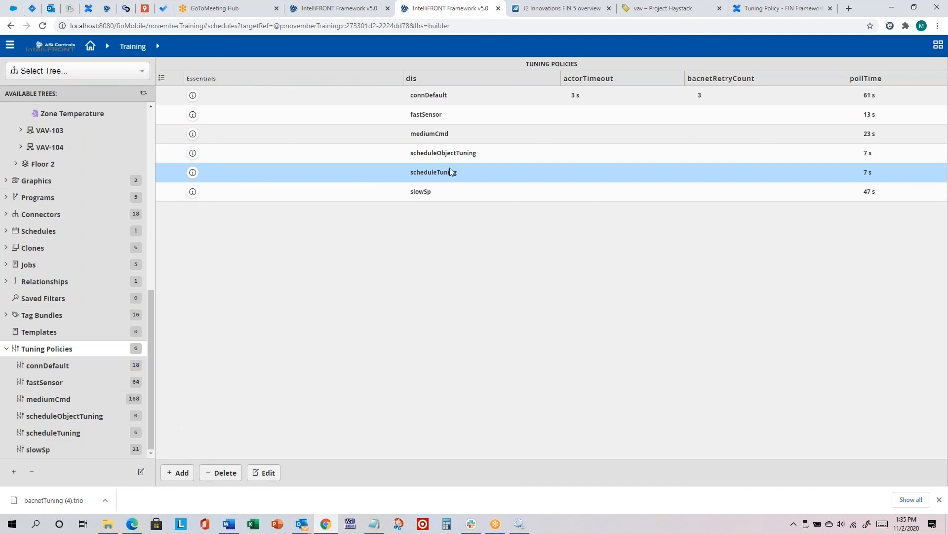
- Enable the max write time for the scheduleTuning policy and set it to 15 minutes
click(264, 472)
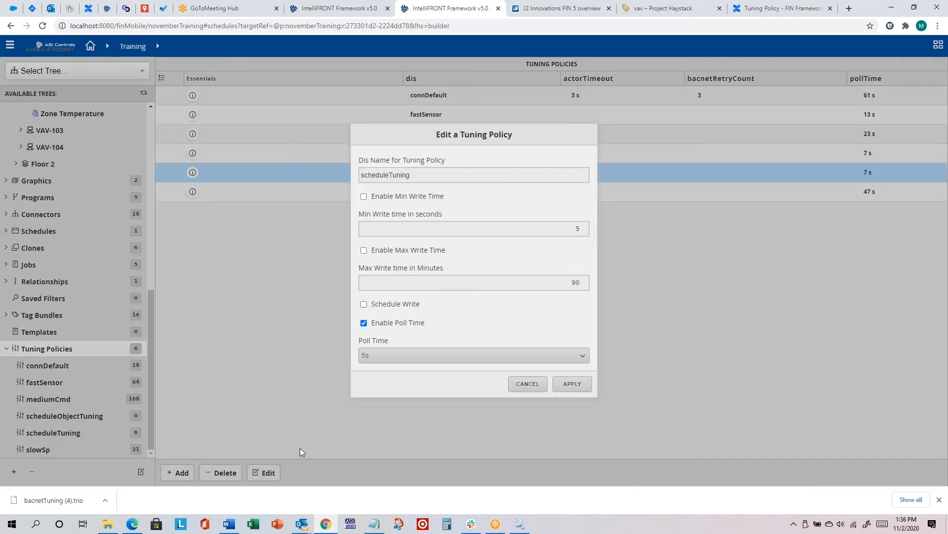
click(364, 250)
drag(567, 284, 595, 280)
click(572, 384)
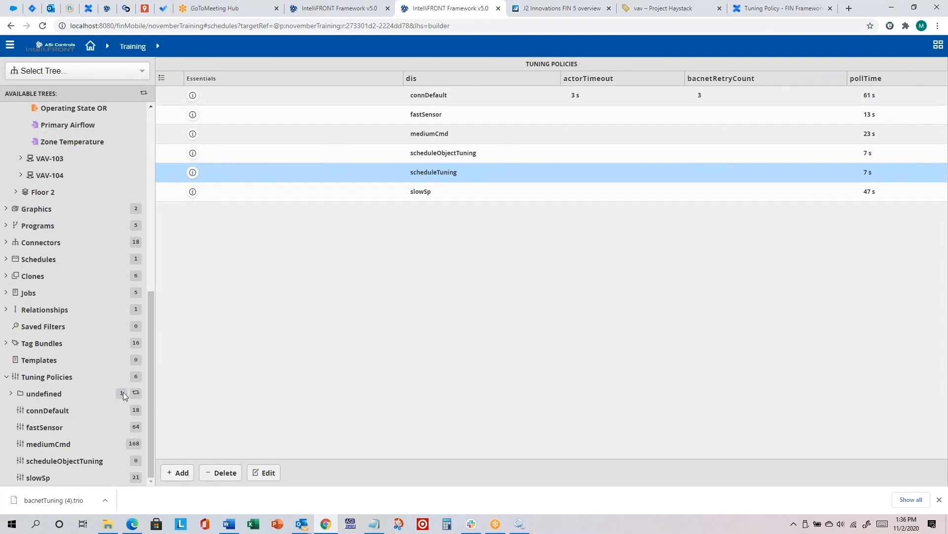
- Expand the undefined folder under Tuning Policies and examine the scheduleTuning1 policy inside it
click(48, 390)
click(11, 365)
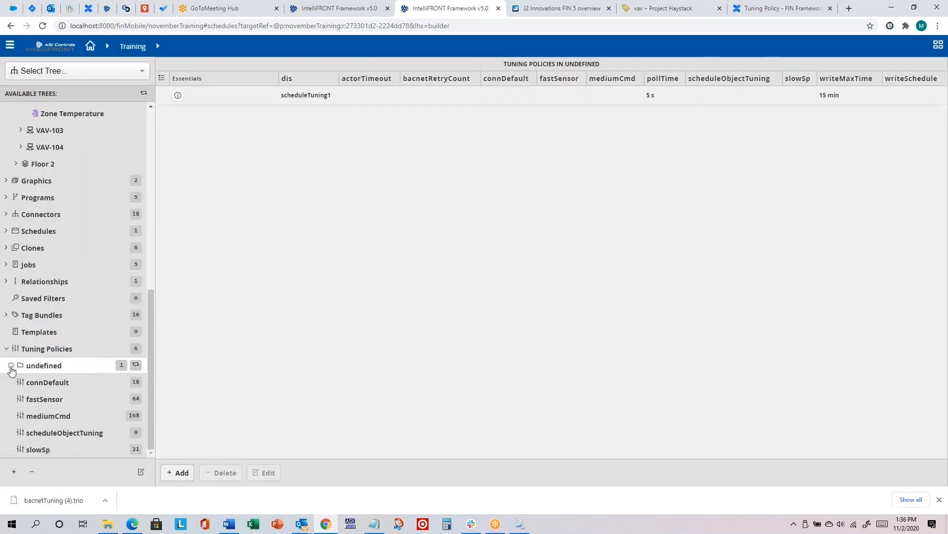
click(62, 382)
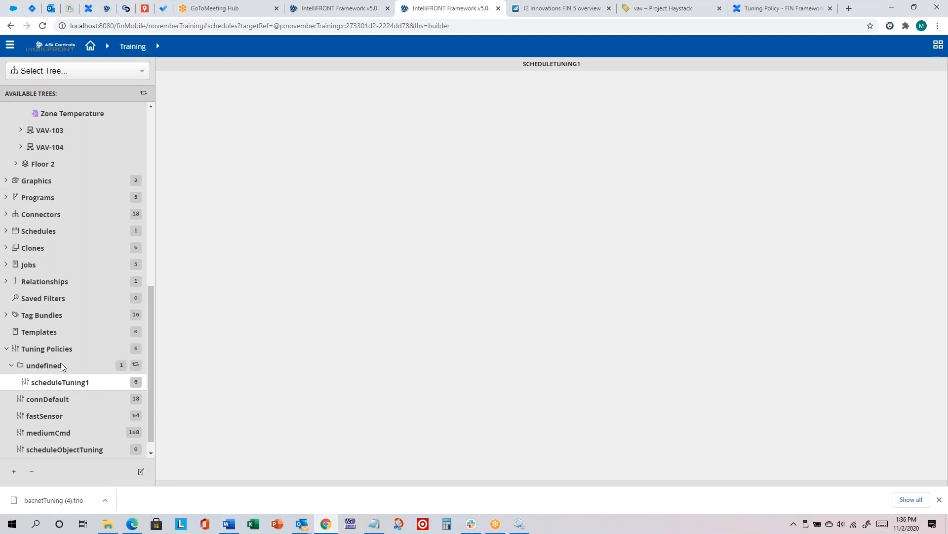
click(56, 348)
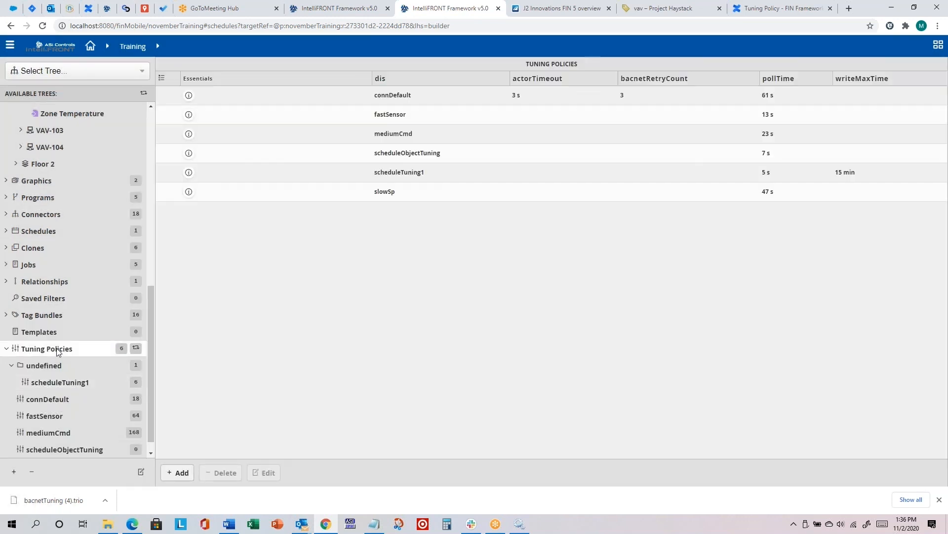
click(61, 384)
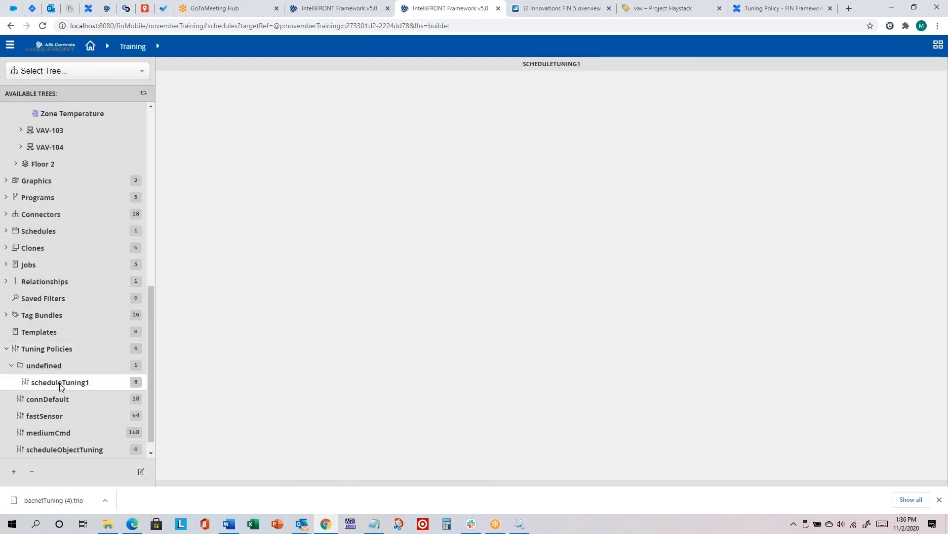
- Rename the scheduleTuning1 policy to scheduleTuning, remove its folderPath property and refresh the Tuning Policies tree
click(61, 347)
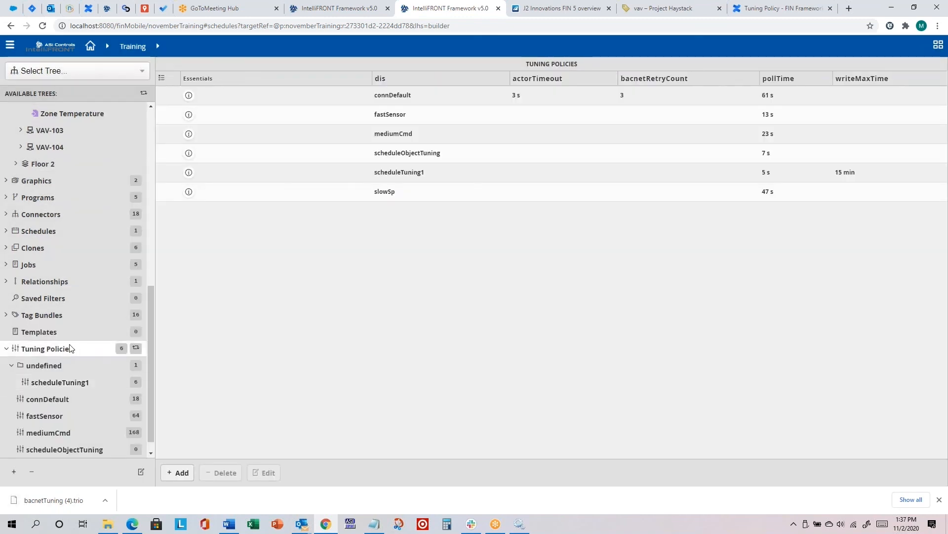
click(411, 172)
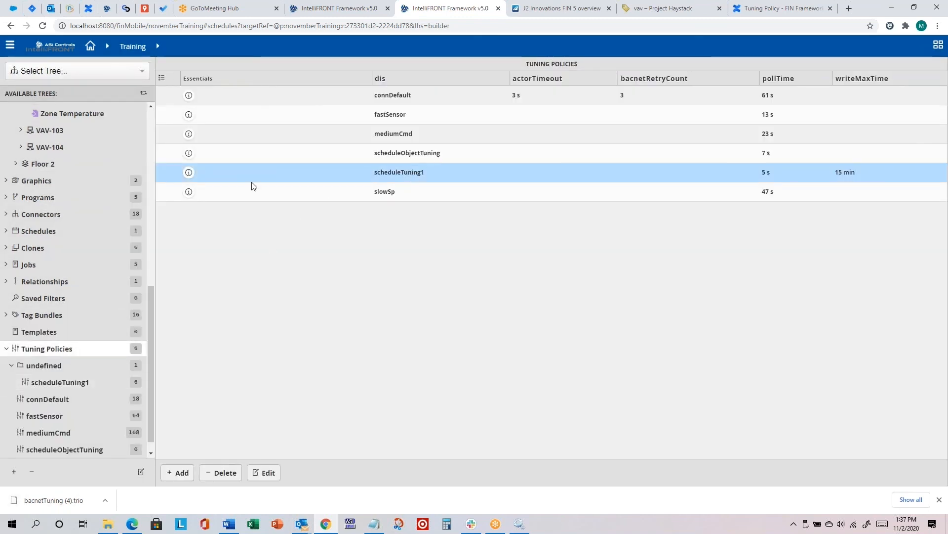
click(188, 173)
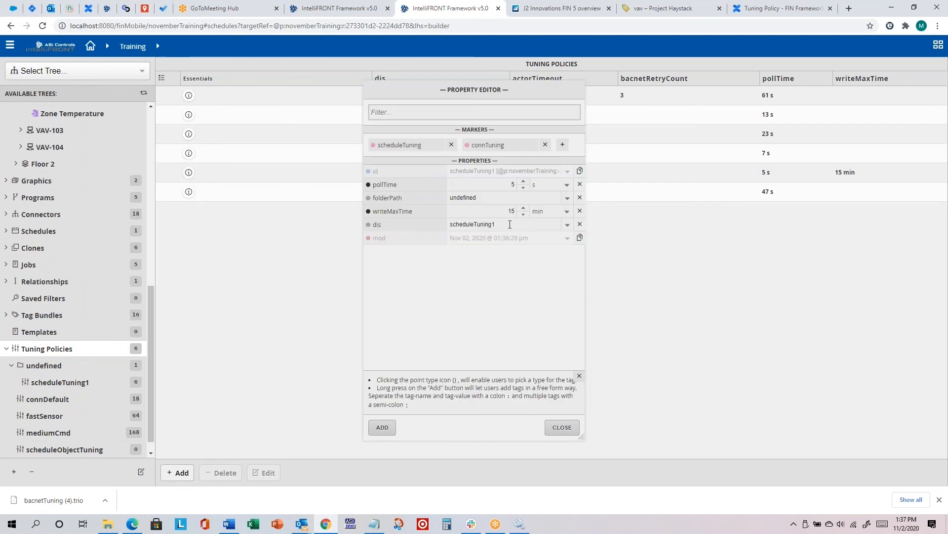
click(510, 223)
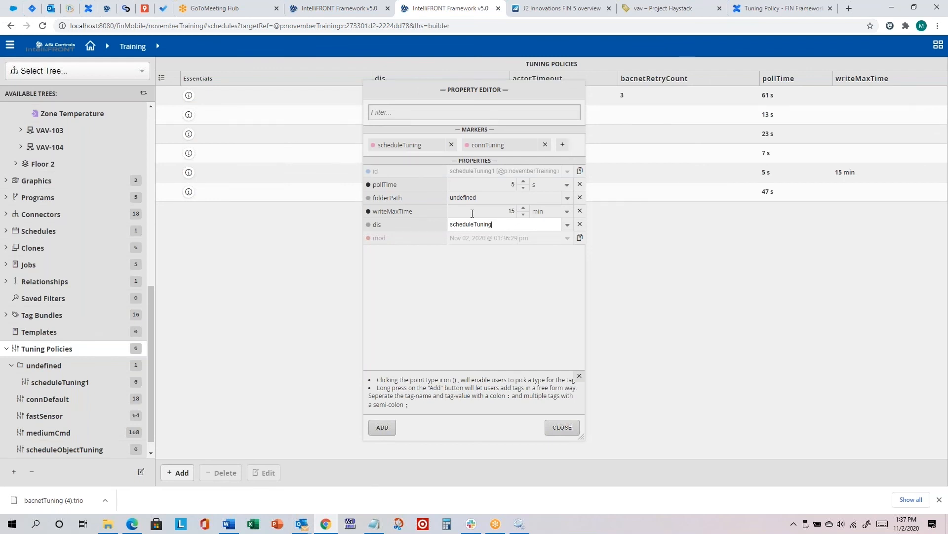
click(579, 198)
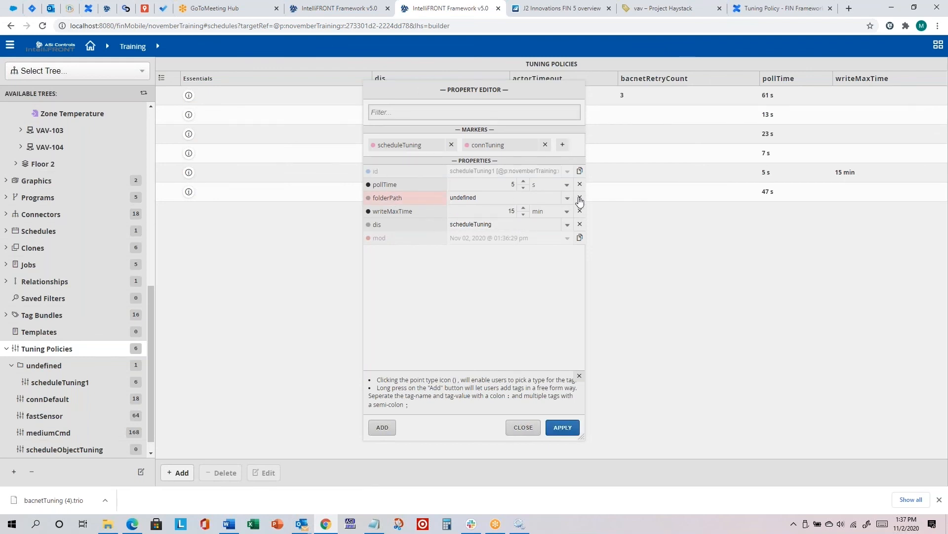
click(563, 427)
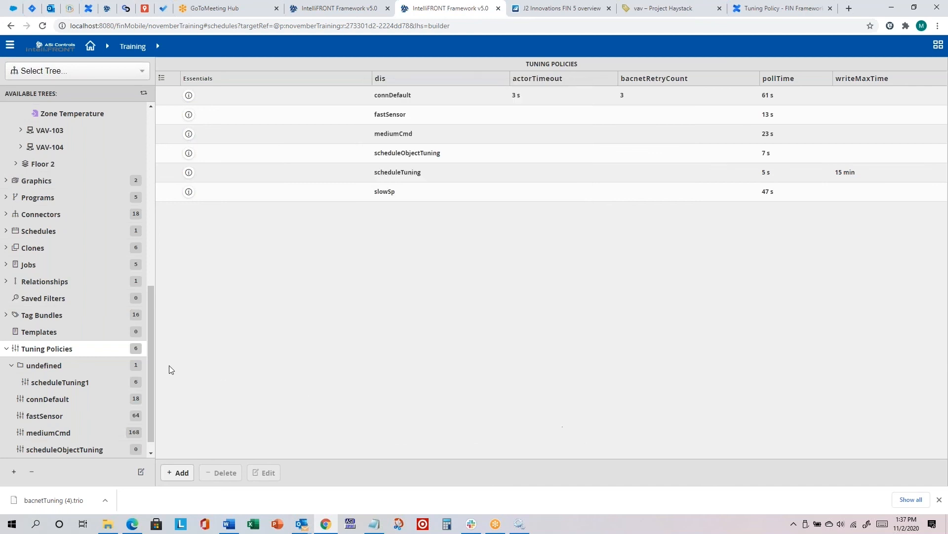
click(136, 348)
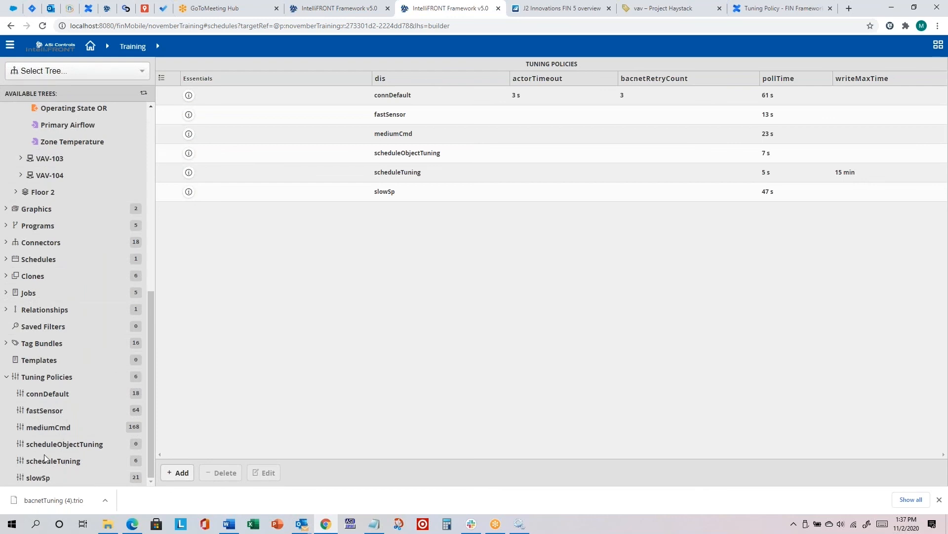
click(61, 377)
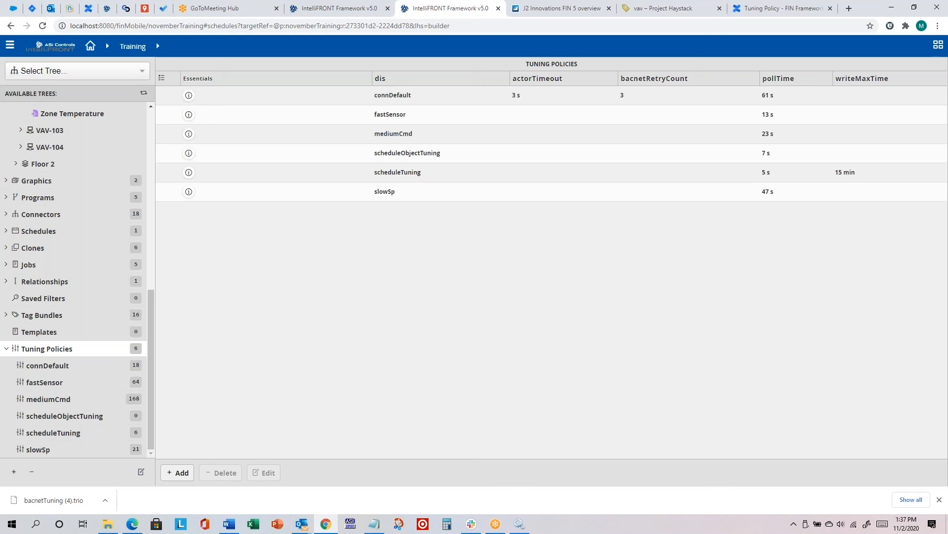
- Switch to the training lab guide PDF and review Lab 7 steps 14 and 15, then return to IntelliFRONT
key(alt+Tab)
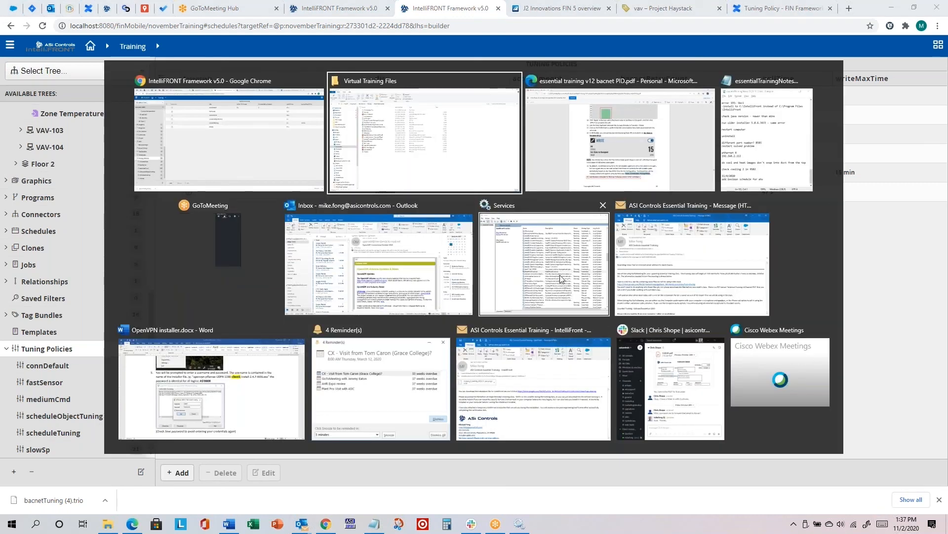
click(671, 141)
scroll(671, 141, down, 5)
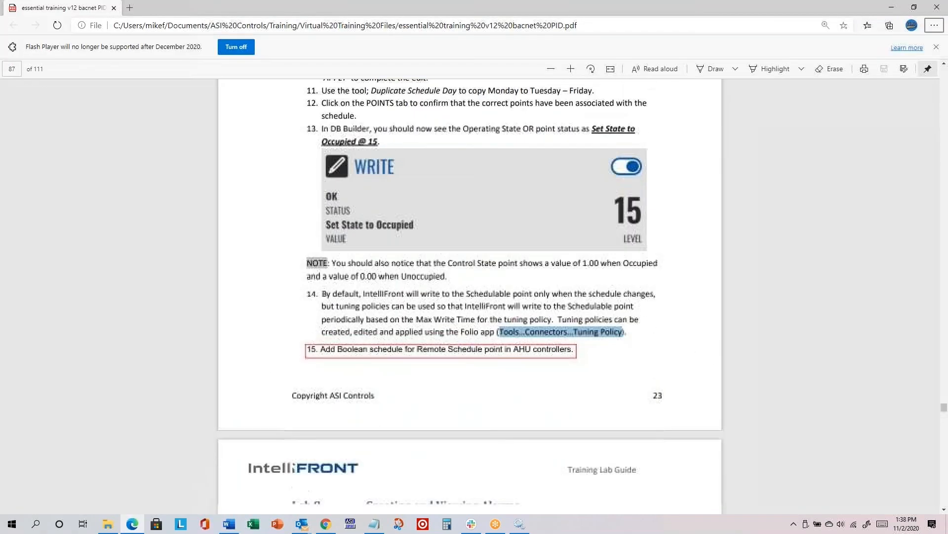
scroll(450, 355, up, 5)
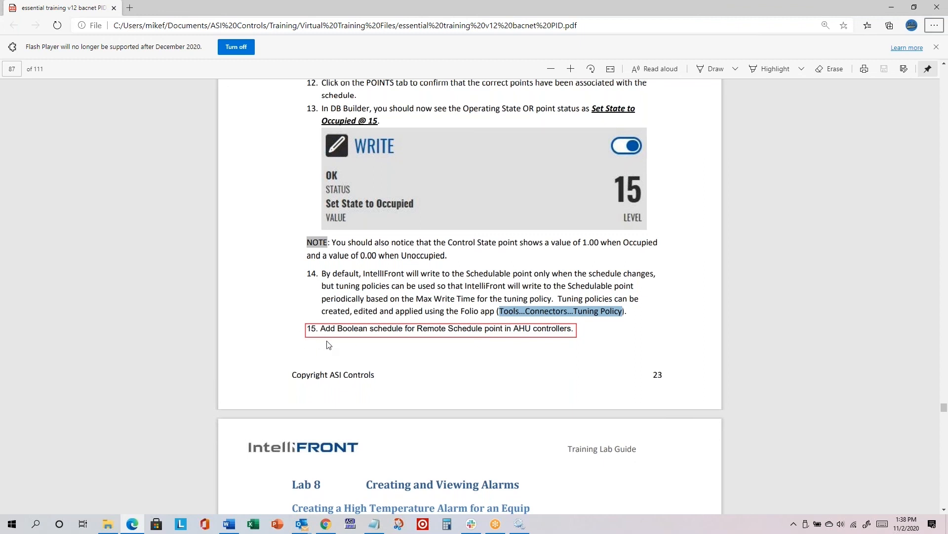
key(alt+Tab)
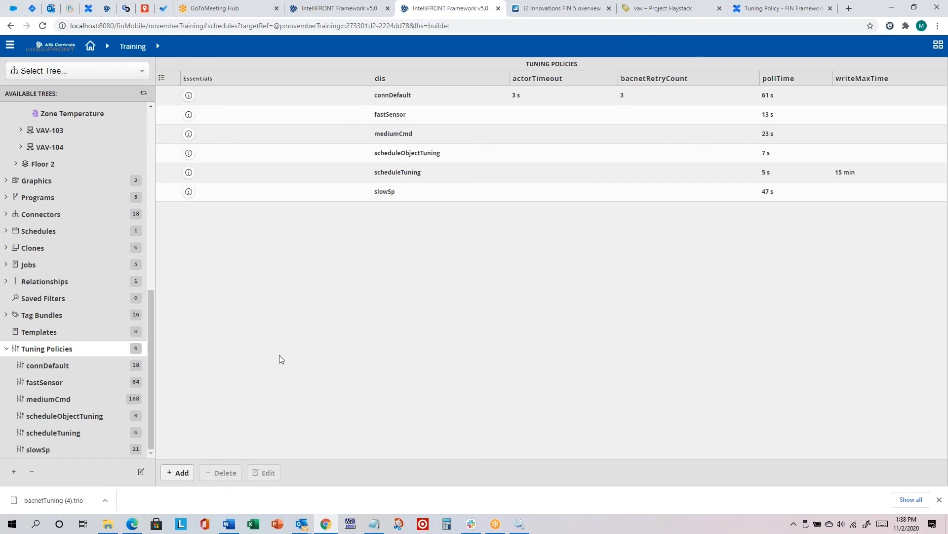
- Make a new Folio snapshot of the project database
click(11, 46)
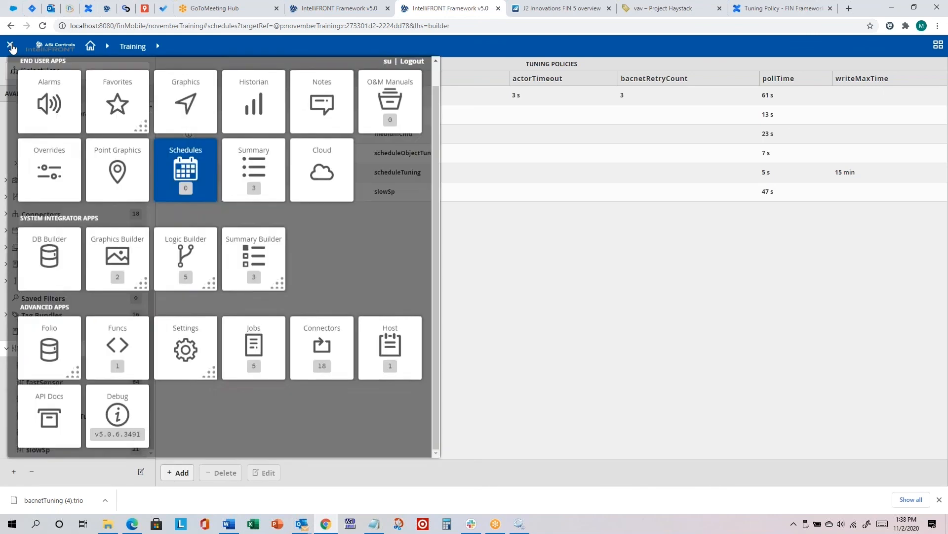
click(62, 350)
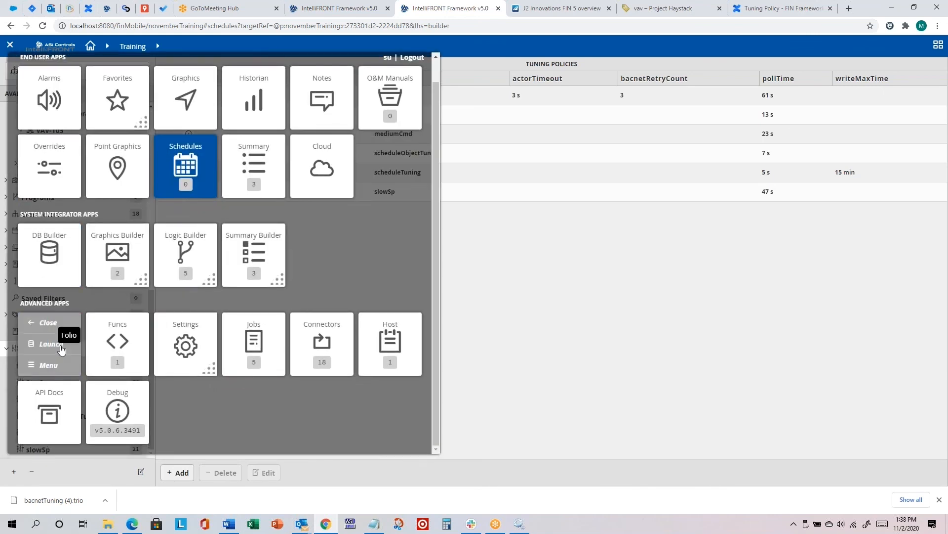
click(52, 366)
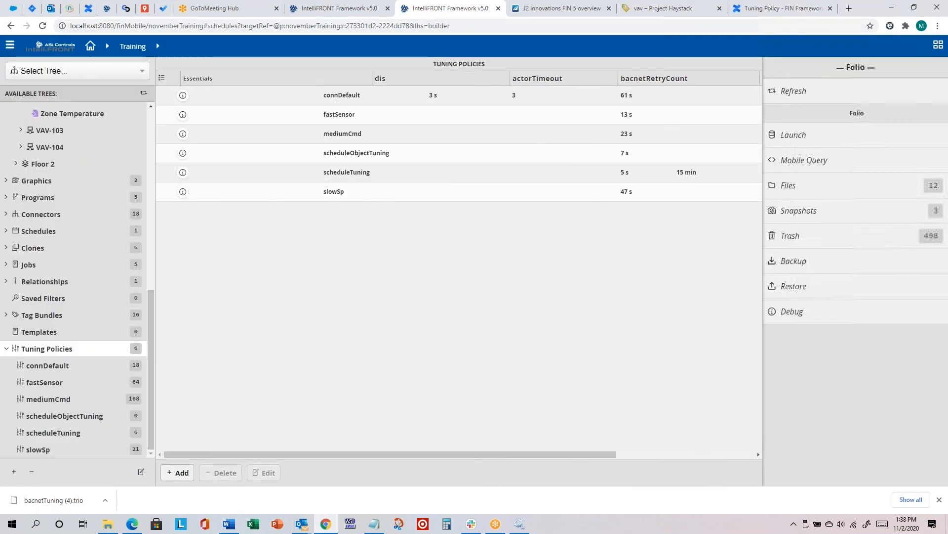
click(812, 216)
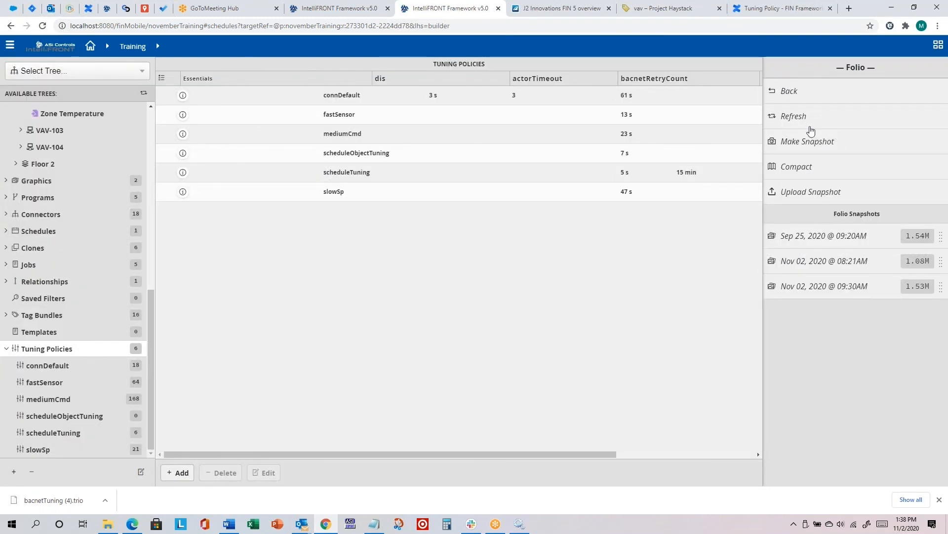
click(826, 148)
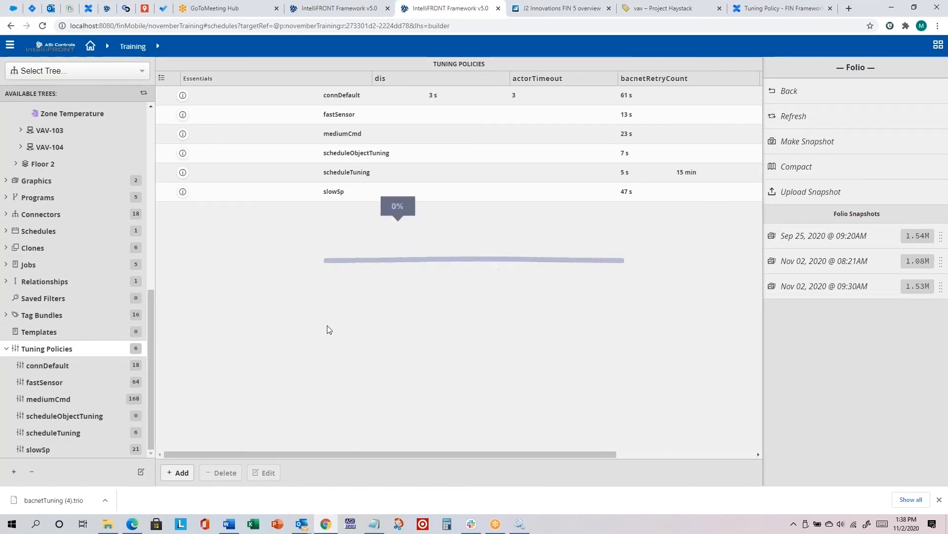